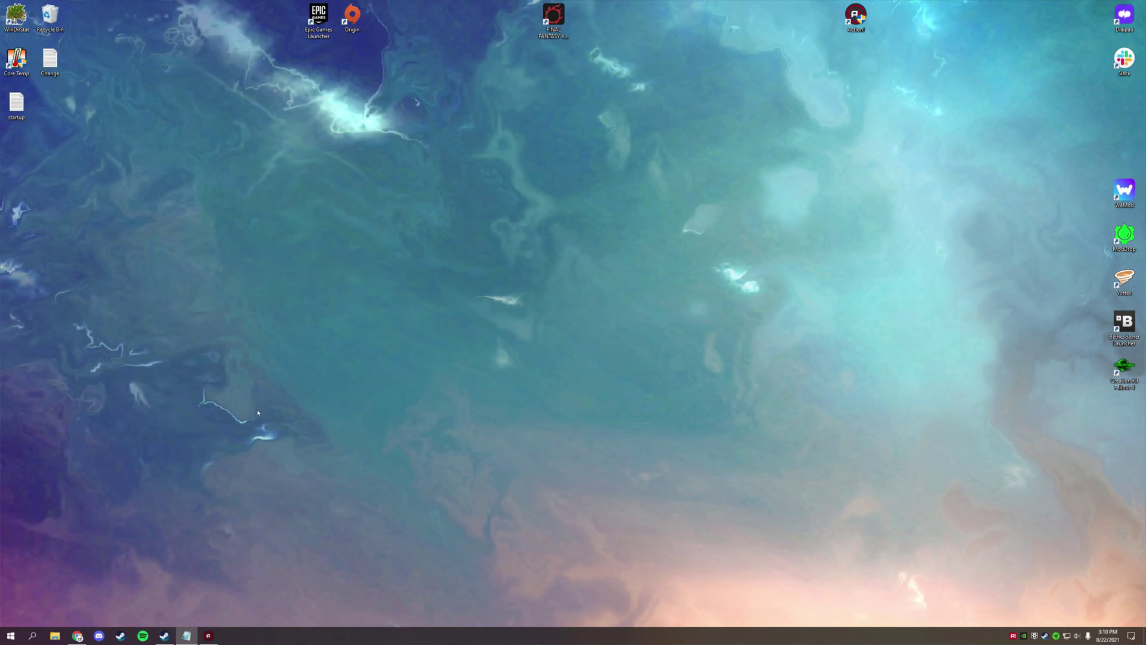
Bring the Steam library with the uninstalled Nuclear Throne page to the front.
{"action": "left_click", "coordinate": [165, 637]}
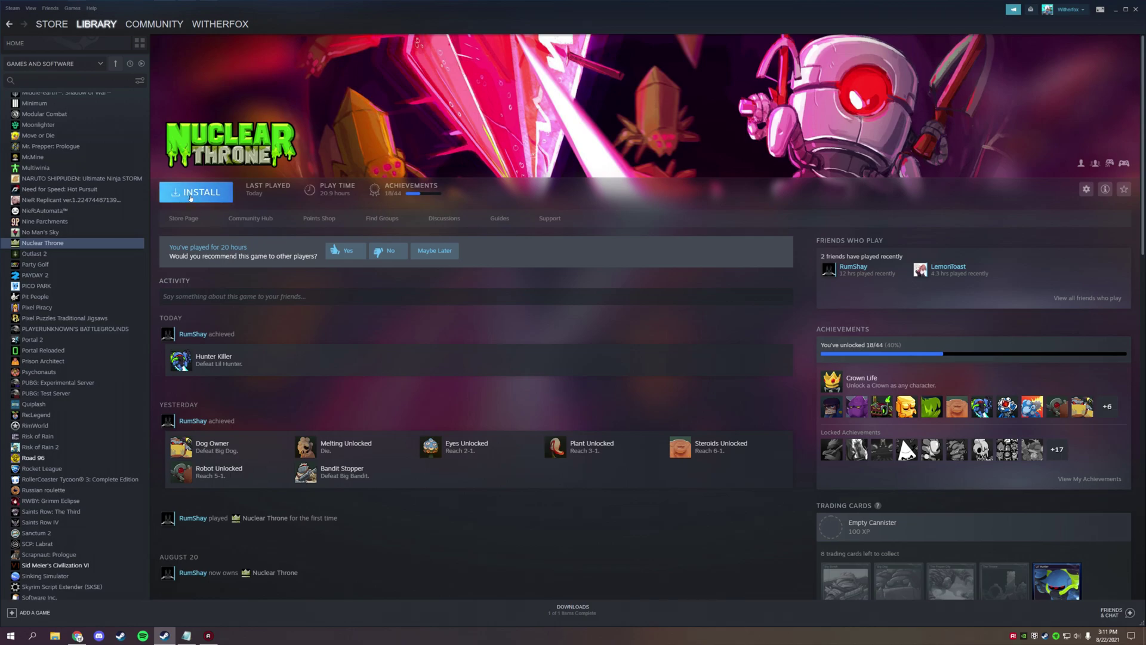
Install Nuclear Throne from Steam, then open its folder via Manage > Browse local files.
{"action": "left_click", "coordinate": [188, 203]}
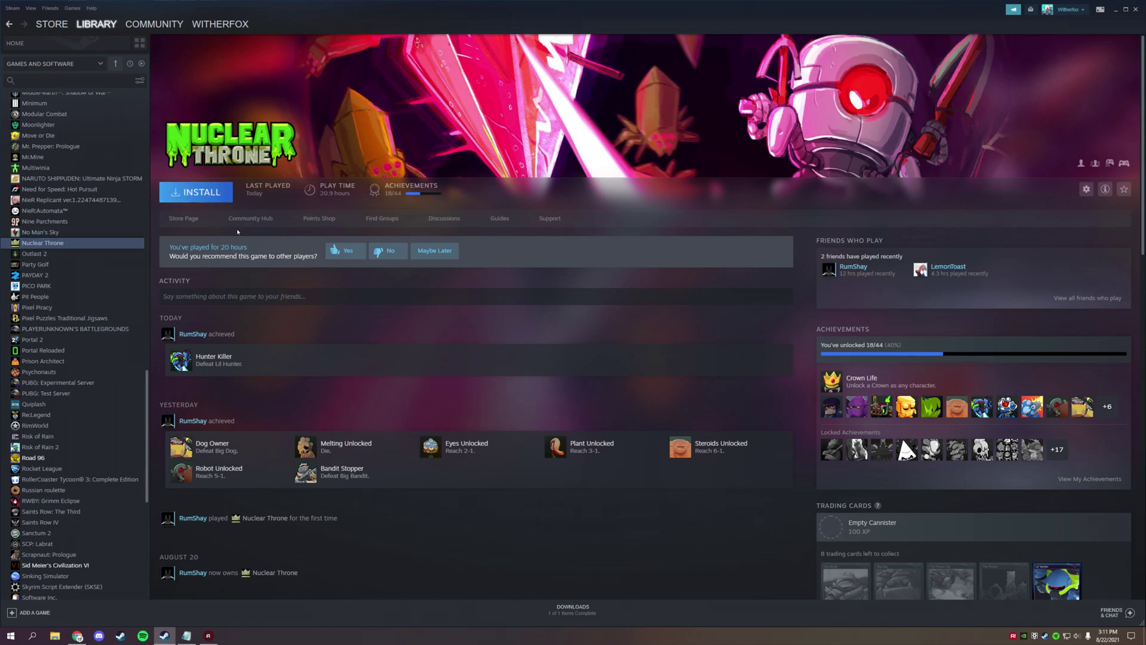
{"action": "left_click", "coordinate": [599, 394]}
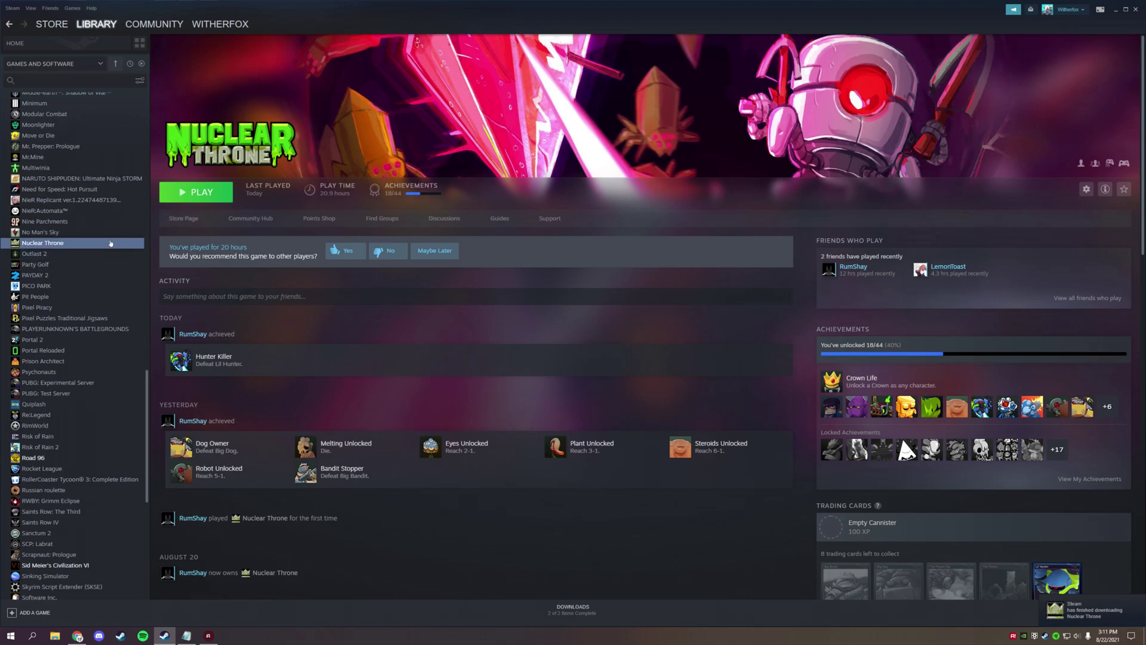
{"action": "right_click", "coordinate": [111, 244]}
{"action": "mouse_move", "coordinate": [159, 284]}
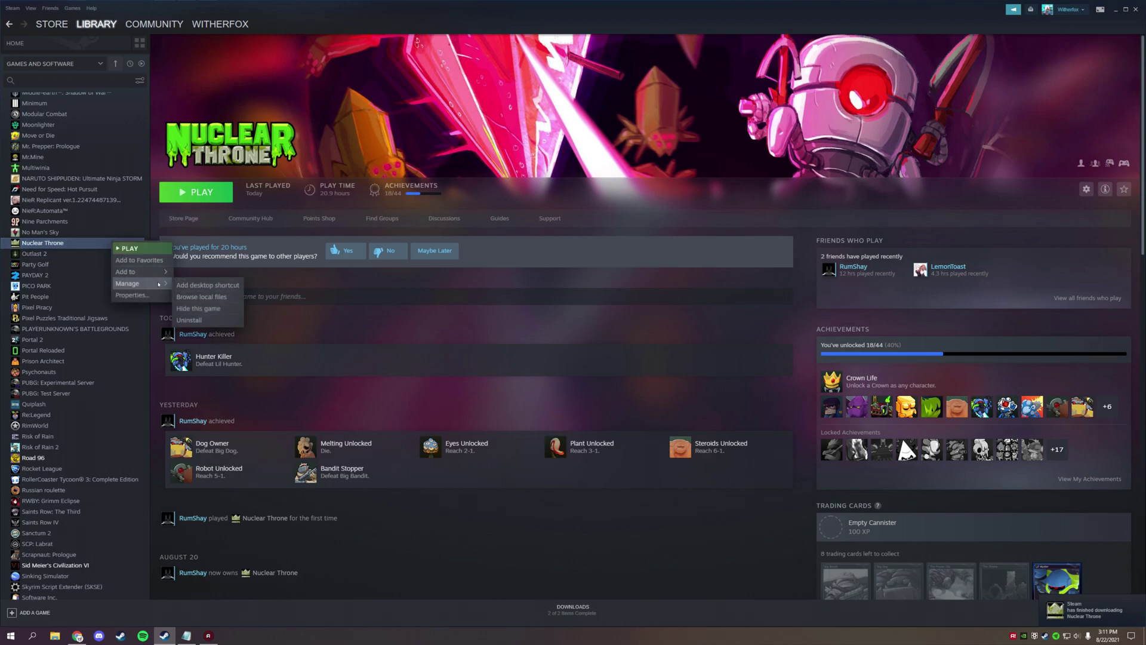
{"action": "left_click", "coordinate": [210, 298]}
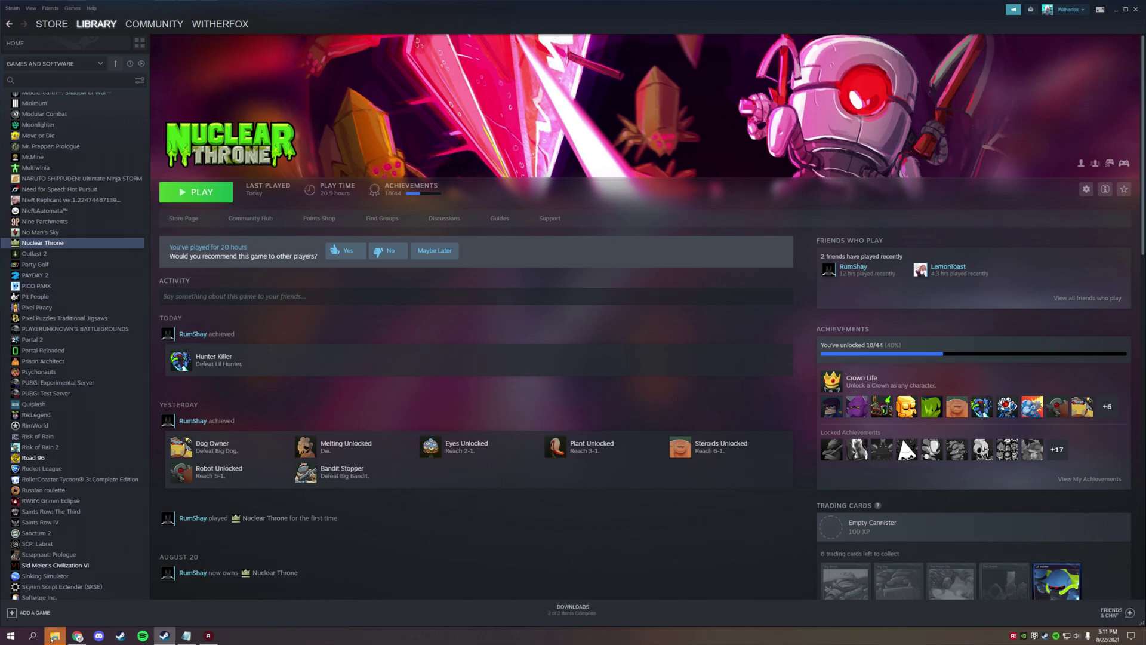
{"action": "left_click", "coordinate": [53, 636]}
Raise the game folder window and look through its 130 installed files.
{"action": "left_click_drag", "start_coordinate": [470, 328], "coordinate": [461, 161]}
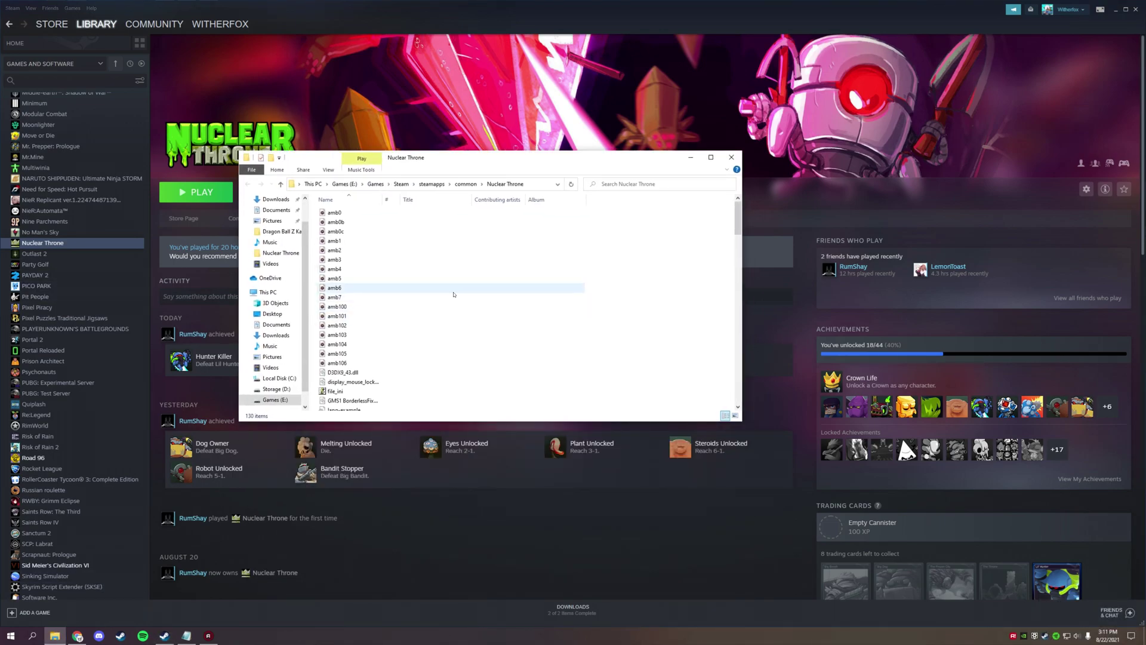
{"action": "scroll", "coordinate": [472, 310], "scroll_direction": "down", "scroll_amount": 10}
{"action": "scroll", "coordinate": [473, 311], "scroll_direction": "down", "scroll_amount": 20}
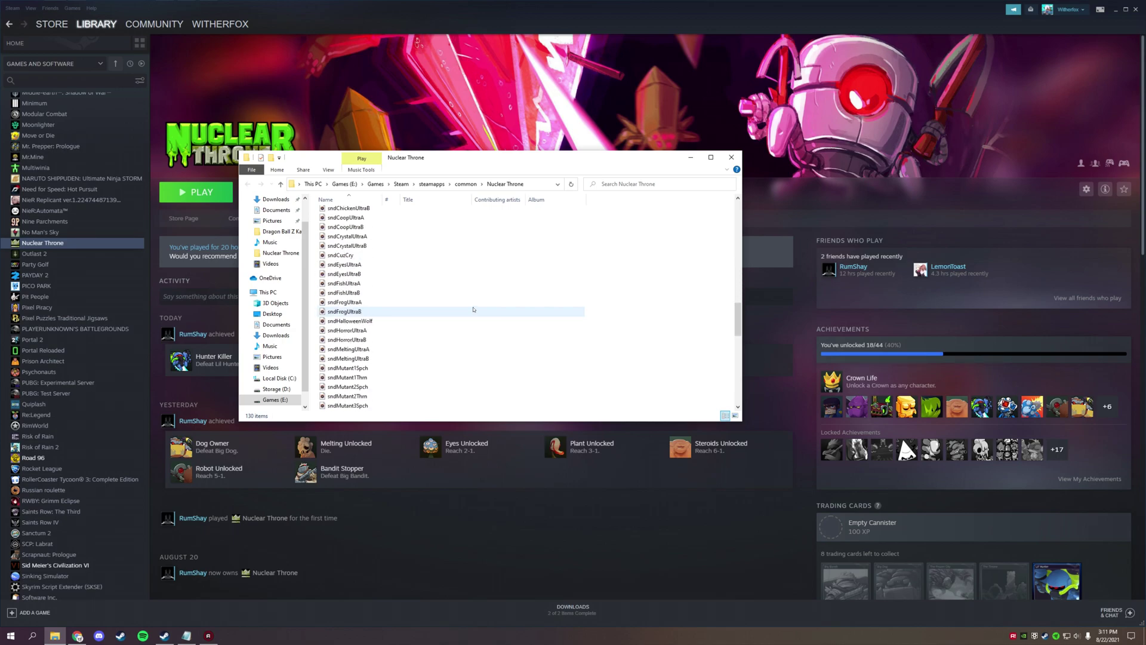
{"action": "scroll", "coordinate": [468, 317], "scroll_direction": "up", "scroll_amount": 20}
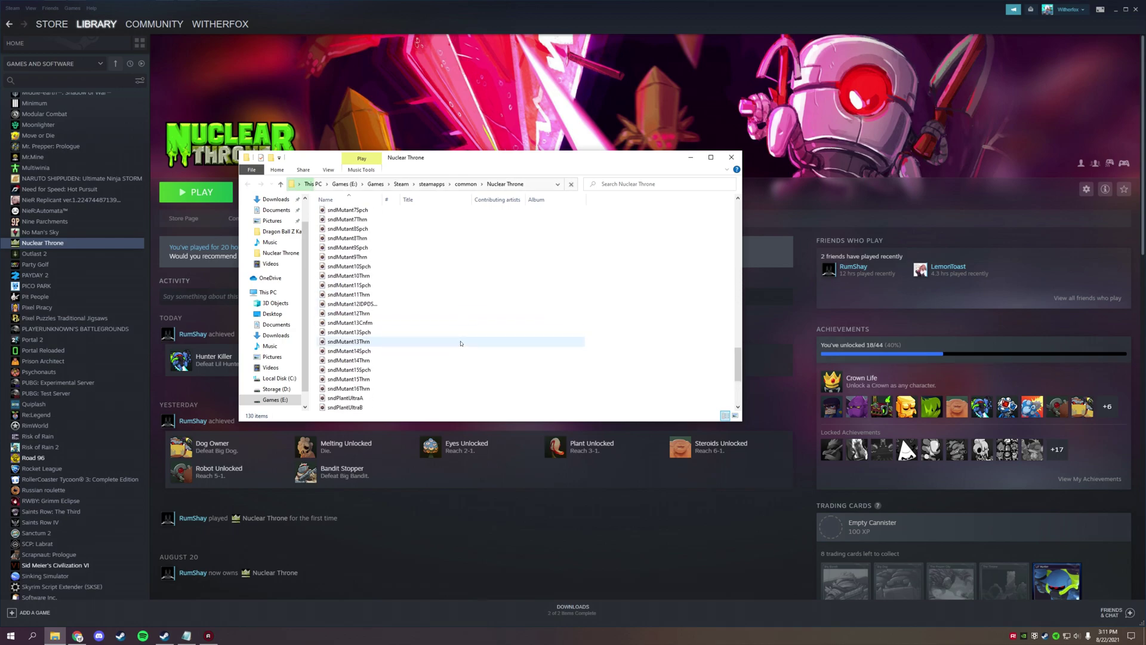
{"action": "scroll", "coordinate": [458, 324], "scroll_direction": "up", "scroll_amount": 8}
{"action": "scroll", "coordinate": [457, 325], "scroll_direction": "down", "scroll_amount": 4}
{"action": "scroll", "coordinate": [417, 361], "scroll_direction": "down", "scroll_amount": 10}
{"action": "scroll", "coordinate": [555, 330], "scroll_direction": "down", "scroll_amount": 6}
{"action": "scroll", "coordinate": [521, 335], "scroll_direction": "up", "scroll_amount": 5}
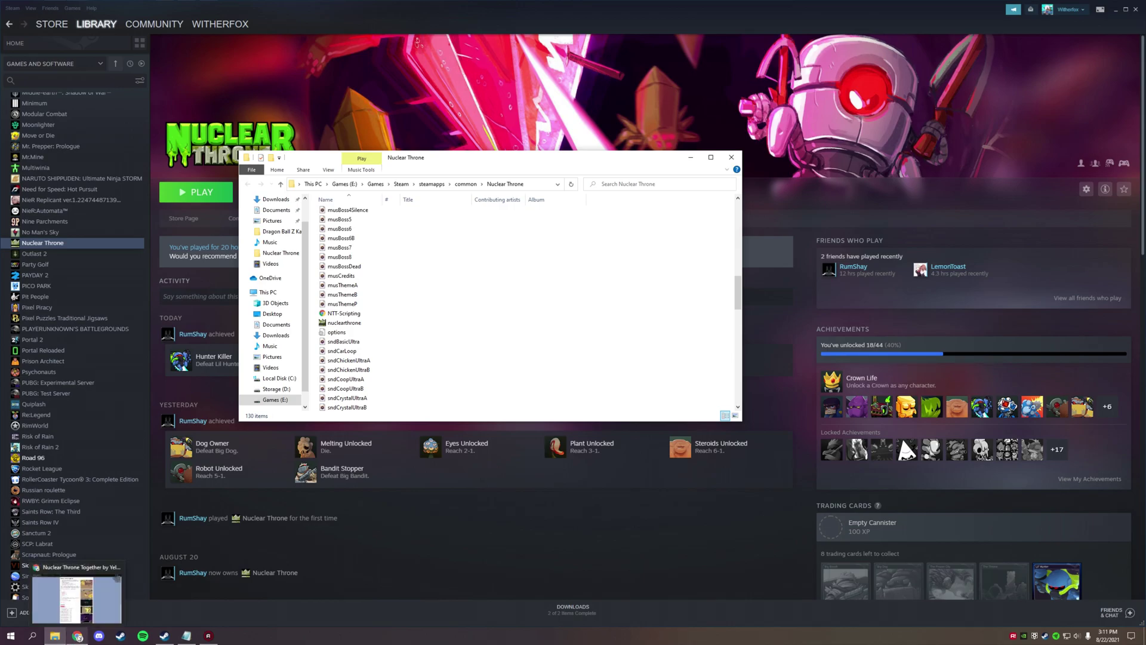
Switch back to the Nuclear Throne Together mod page in the browser.
{"action": "left_click", "coordinate": [79, 637]}
{"action": "left_click", "coordinate": [78, 637]}
{"action": "left_click", "coordinate": [78, 636]}
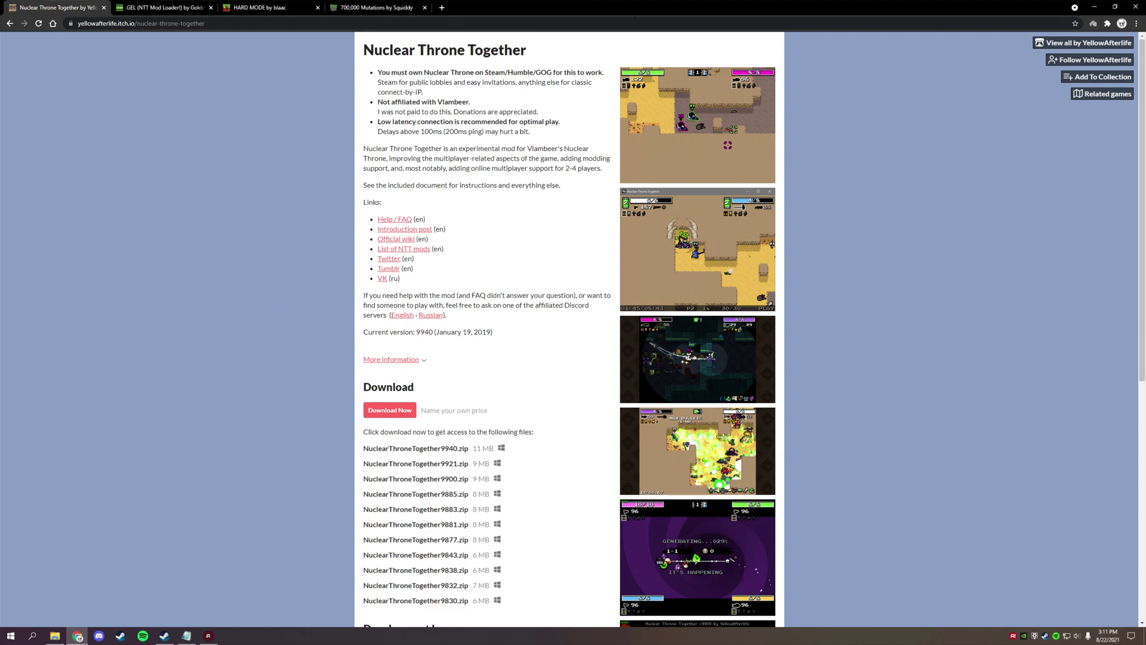
Open the NTT-Scripting cheat sheet from the Nuclear Throne game folder.
{"action": "scroll", "coordinate": [712, 243], "scroll_direction": "down", "scroll_amount": 4}
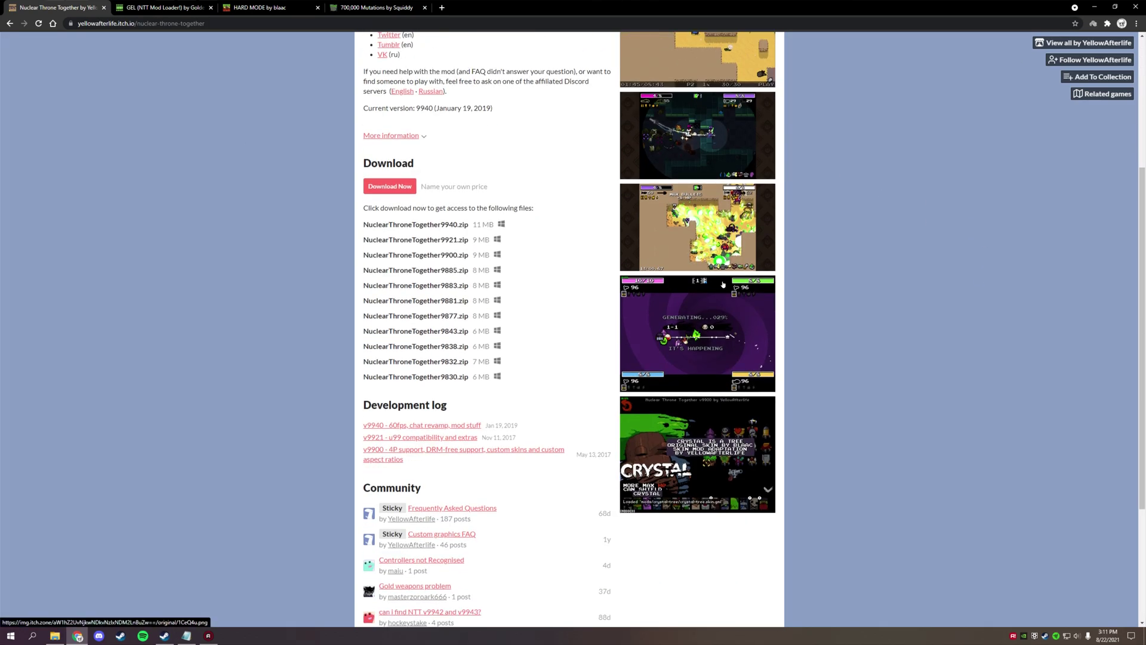
{"action": "scroll", "coordinate": [712, 243], "scroll_direction": "up", "scroll_amount": 5}
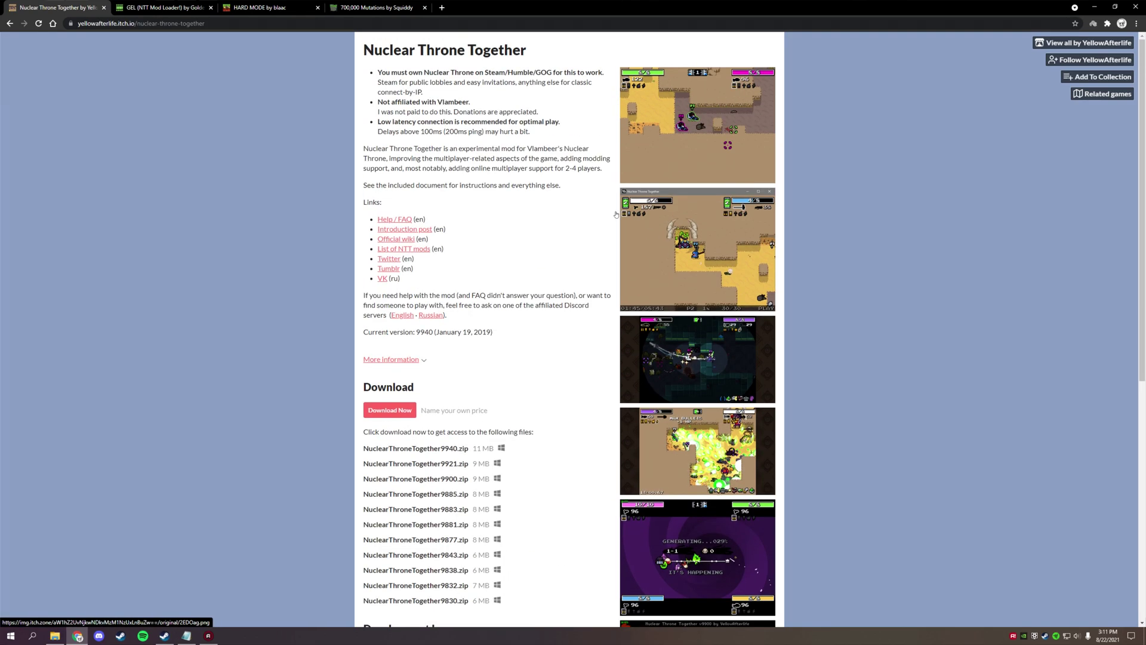
{"action": "left_click", "coordinate": [1094, 8]}
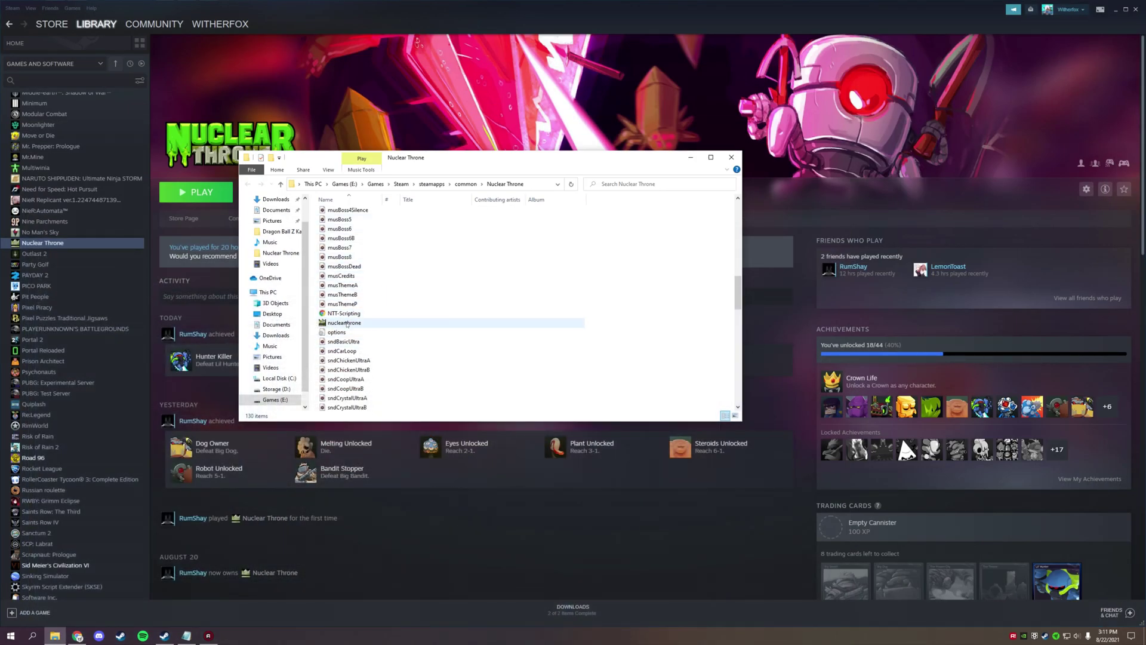
{"action": "double_click", "coordinate": [344, 313]}
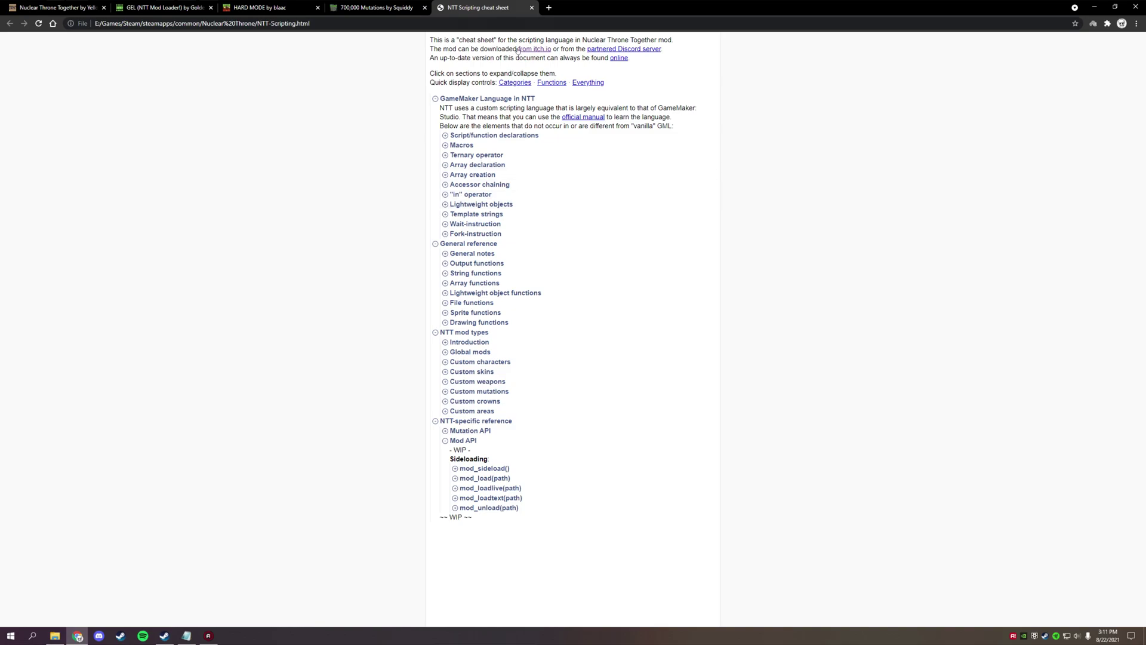
Go to the mod's itch.io page and open its Download Now dialog.
{"action": "left_click", "coordinate": [524, 50]}
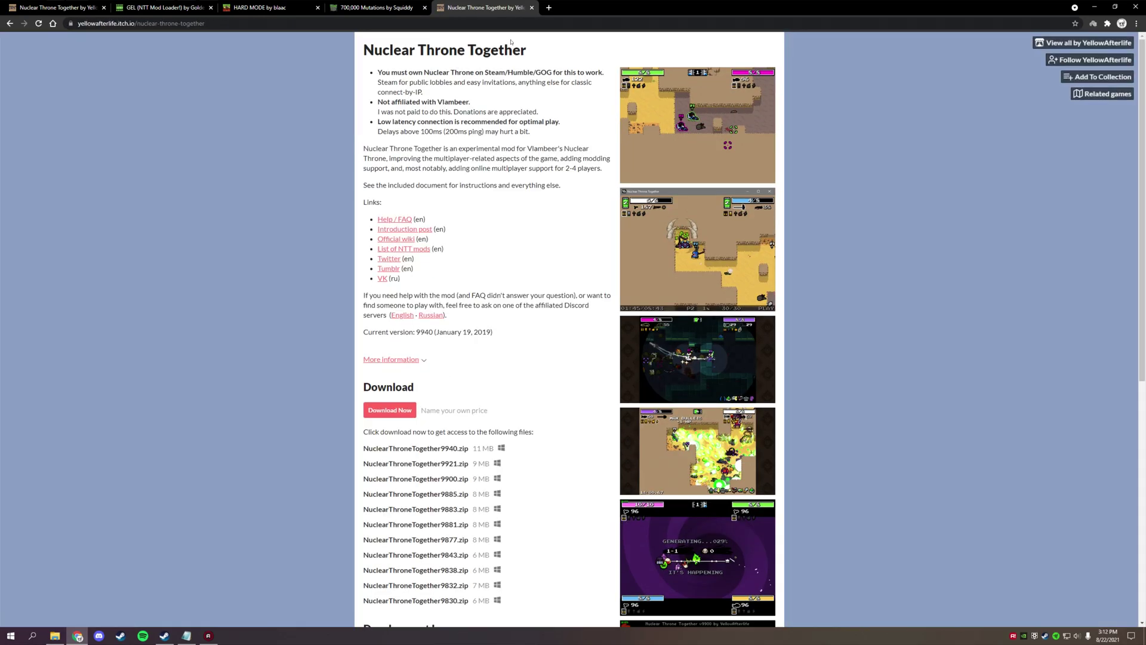
{"action": "left_click", "coordinate": [532, 8]}
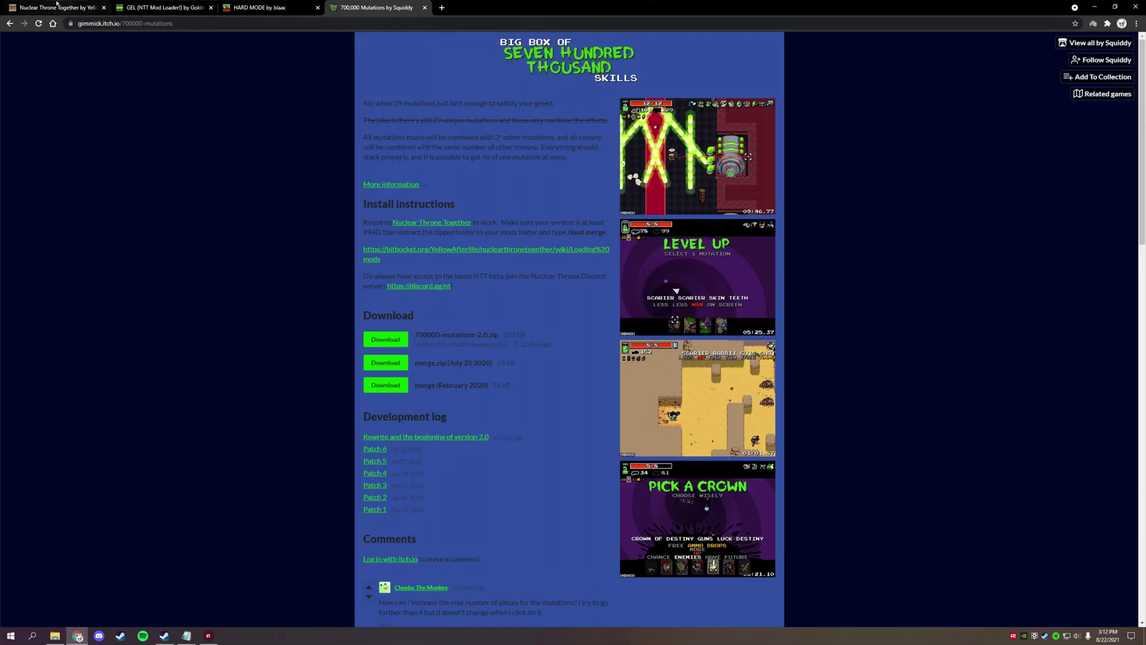
{"action": "key", "text": "ctrl+1"}
{"action": "scroll", "coordinate": [444, 406], "scroll_direction": "down", "scroll_amount": 4}
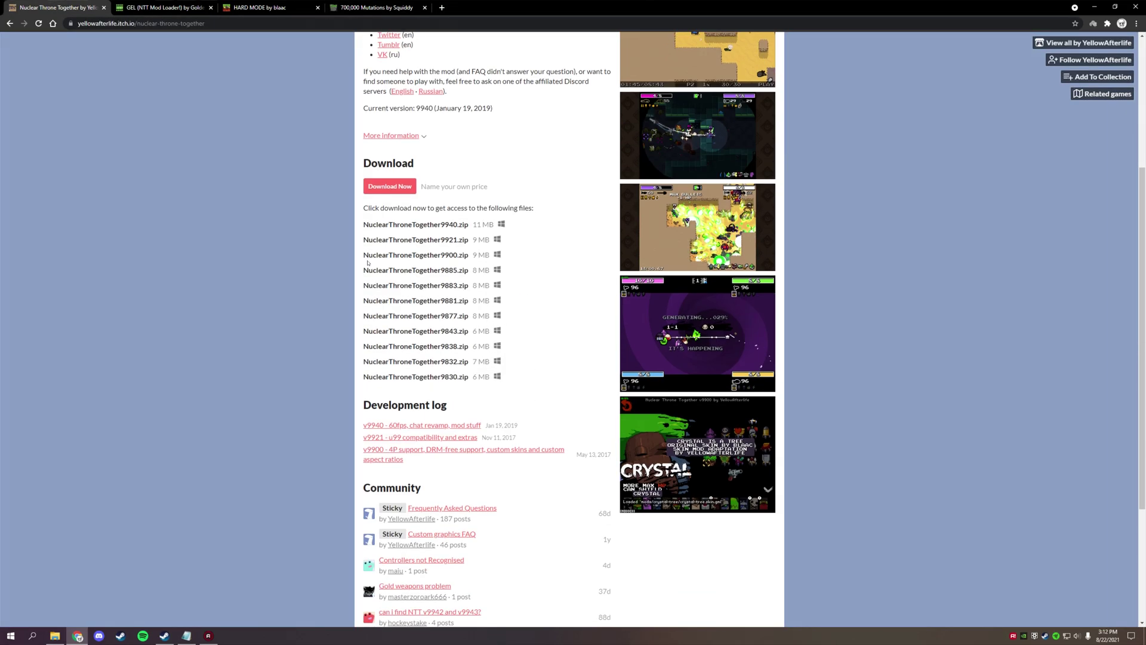
{"action": "left_click", "coordinate": [391, 187]}
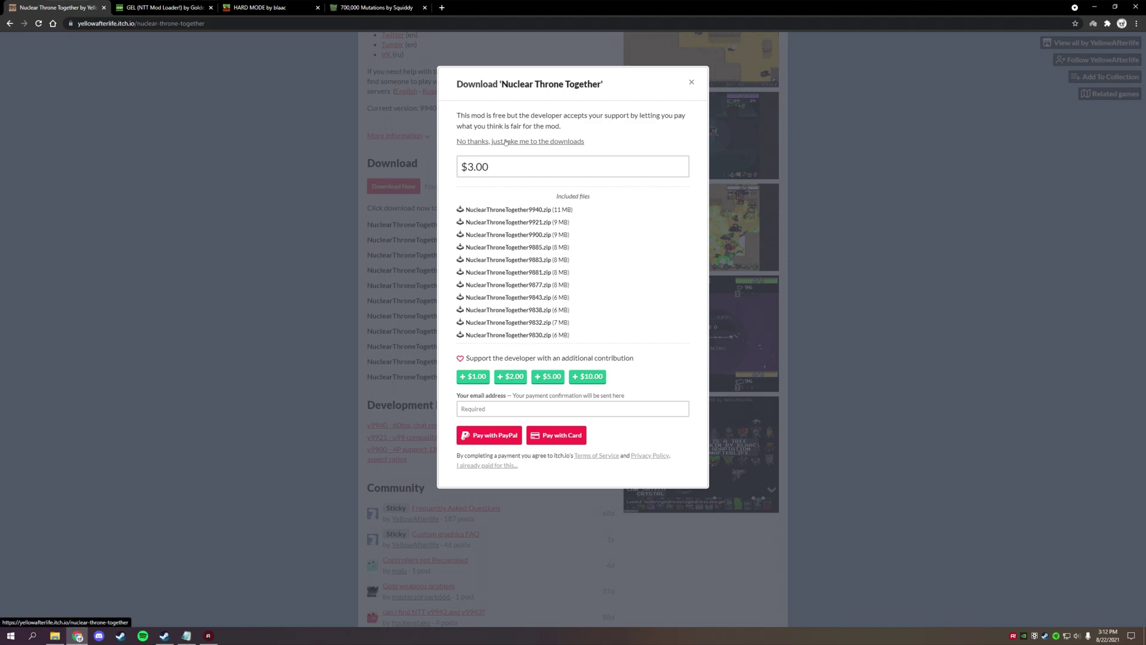
Skip payment and download NuclearThroneTogether9940.zip, dismissing the thank-you popup.
{"action": "left_click", "coordinate": [522, 142]}
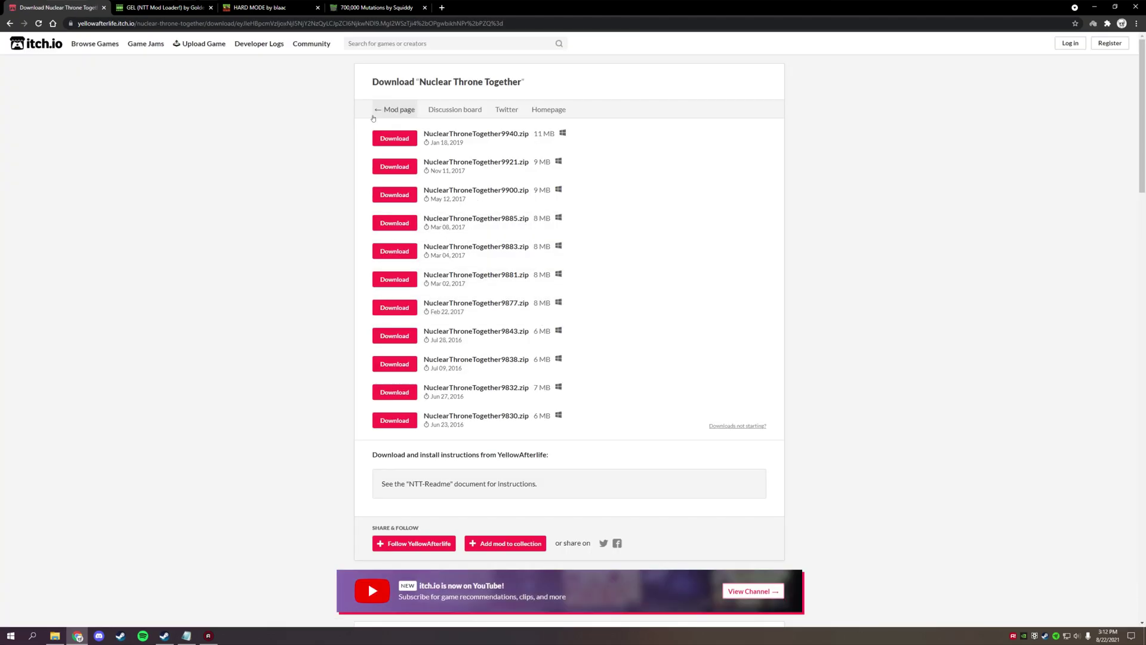
{"action": "left_click", "coordinate": [403, 140]}
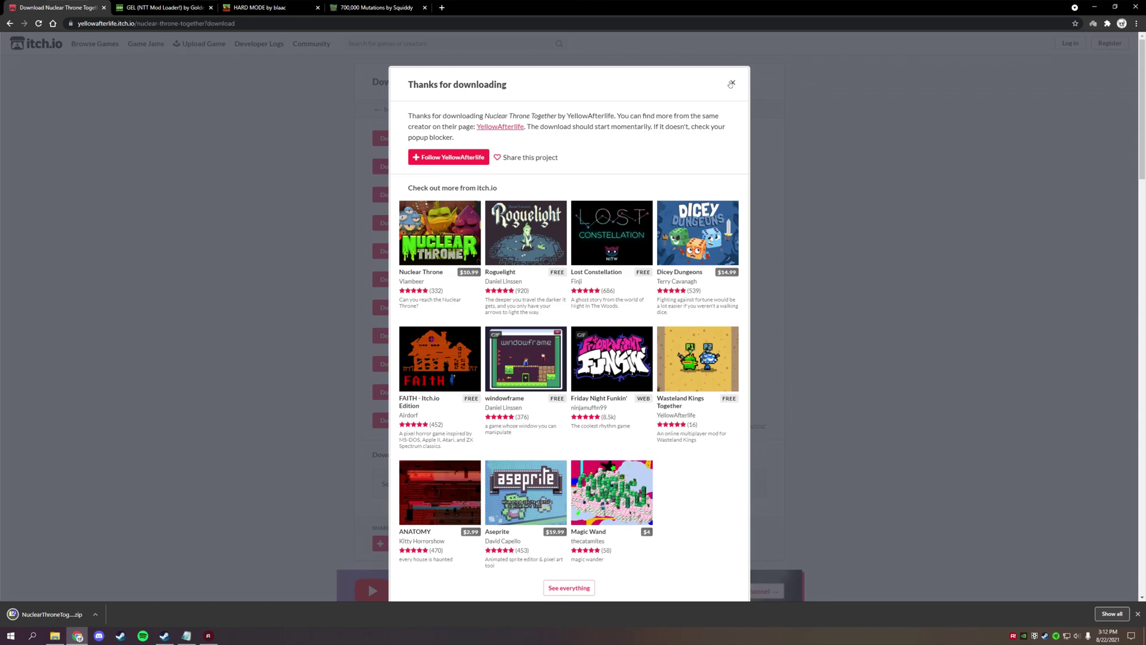
{"action": "left_click", "coordinate": [731, 84]}
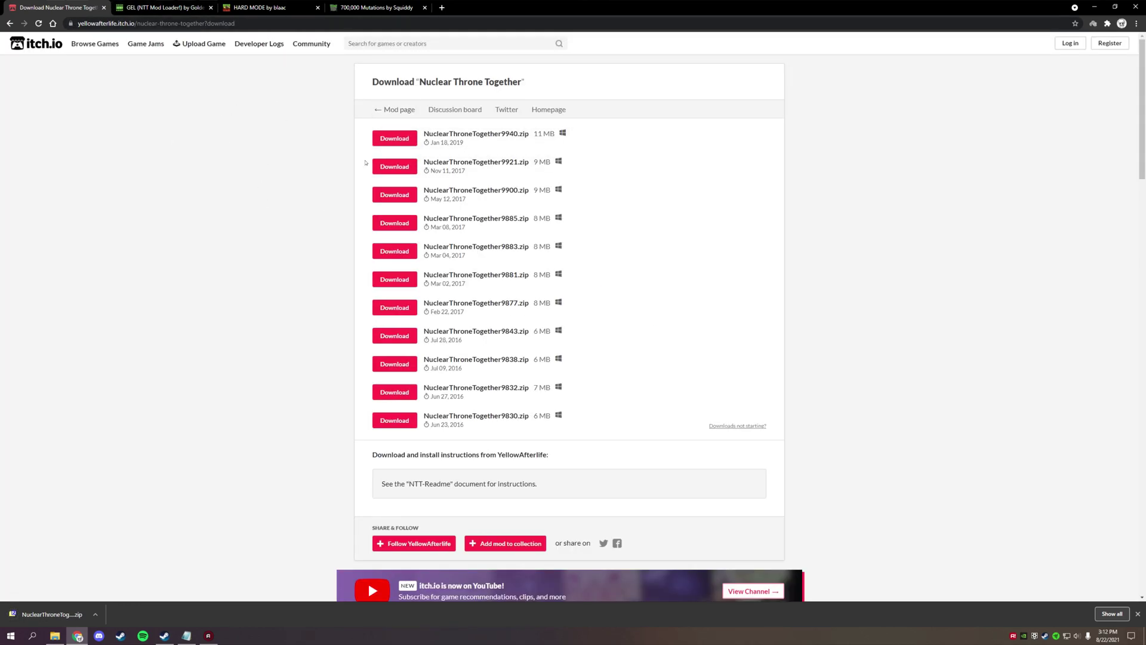
{"action": "scroll", "coordinate": [243, 524], "scroll_direction": "down", "scroll_amount": 3}
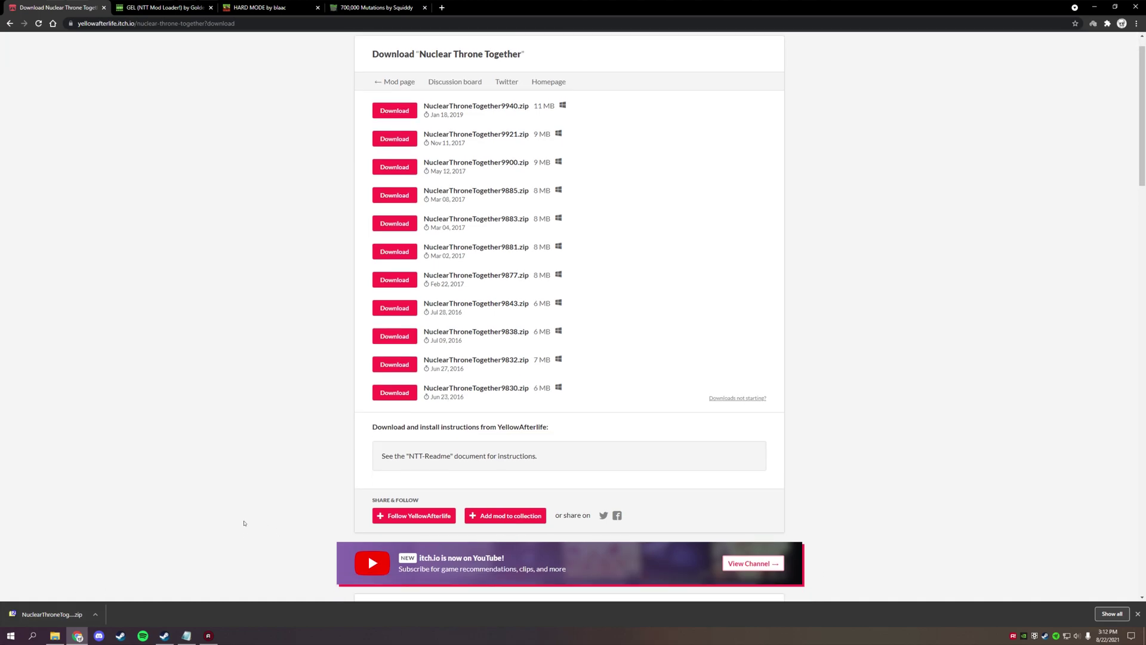
{"action": "scroll", "coordinate": [243, 524], "scroll_direction": "up", "scroll_amount": 3}
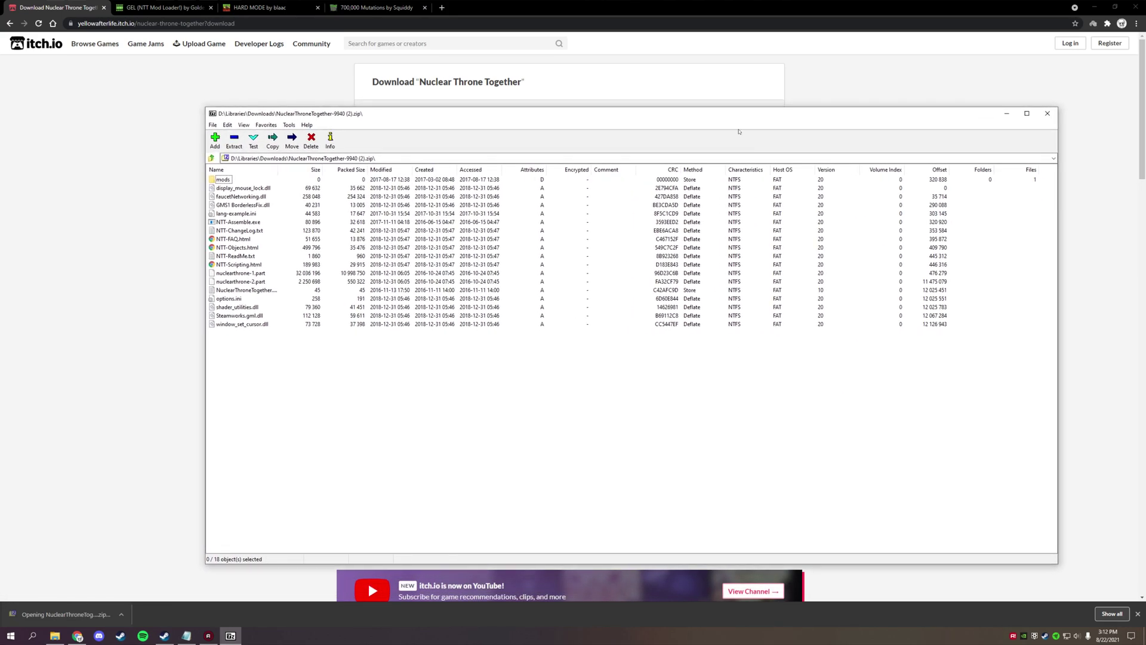
Copy all 18 archive entries into the Nuclear Throne folder, replacing existing files.
{"action": "left_click_drag", "start_coordinate": [202, 419], "coordinate": [486, 419]}
{"action": "left_click_drag", "start_coordinate": [657, 113], "coordinate": [784, 120]}
{"action": "left_click", "coordinate": [55, 635]}
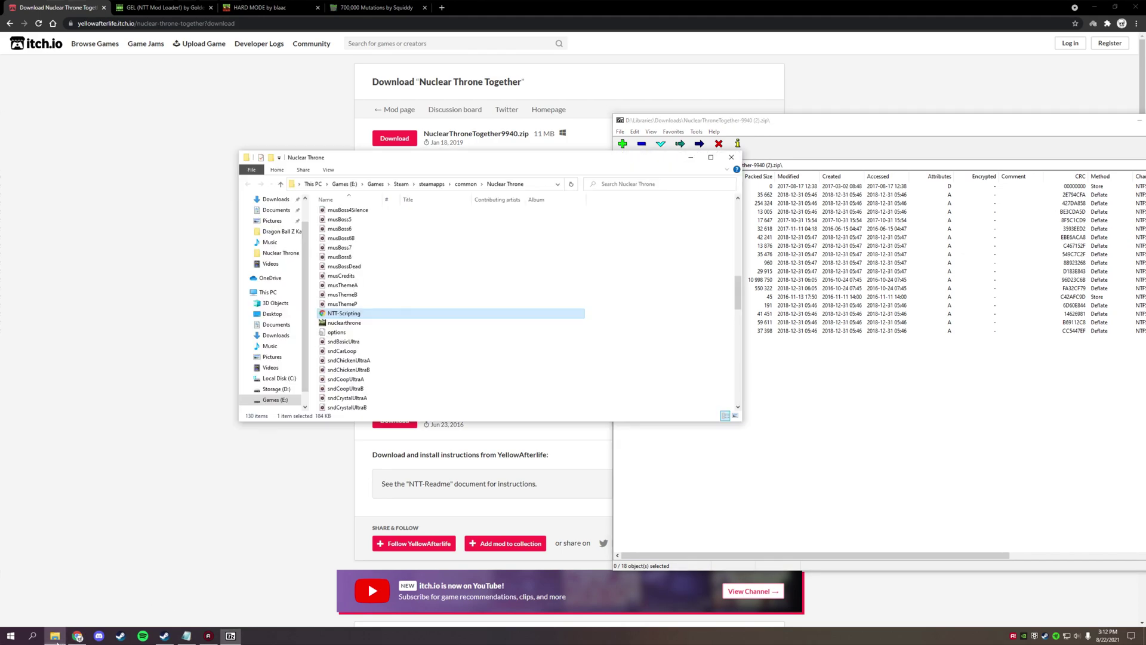
{"action": "left_click_drag", "start_coordinate": [477, 176], "coordinate": [287, 188]}
{"action": "left_click_drag", "start_coordinate": [682, 425], "coordinate": [621, 182]}
{"action": "left_click_drag", "start_coordinate": [320, 359], "coordinate": [365, 356]}
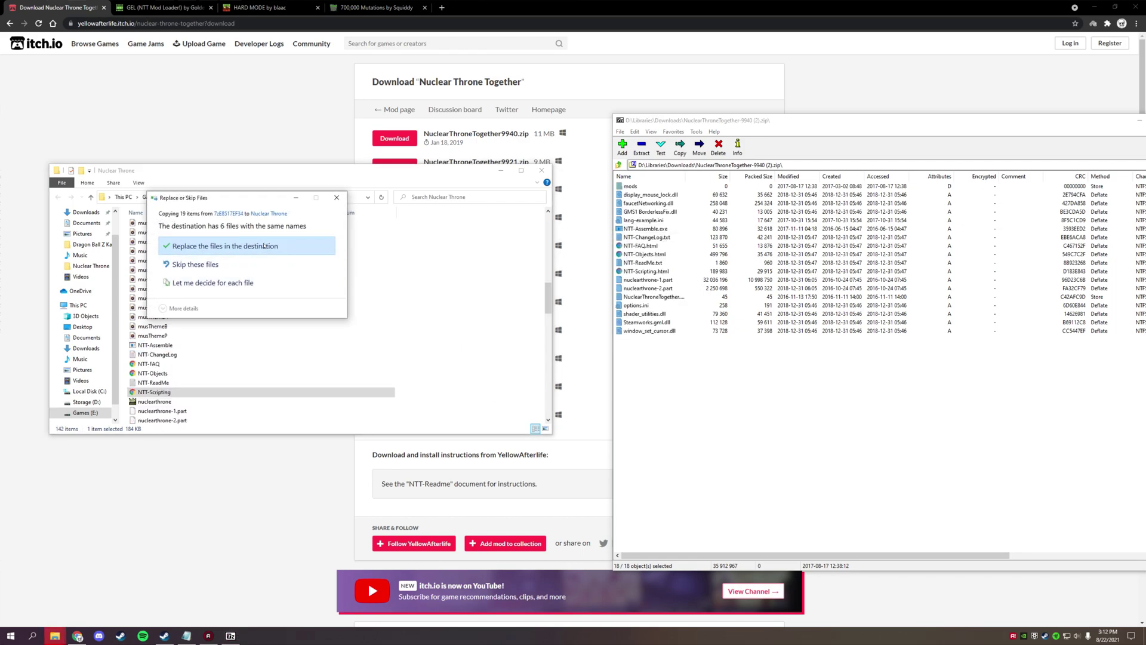
{"action": "left_click", "coordinate": [256, 246]}
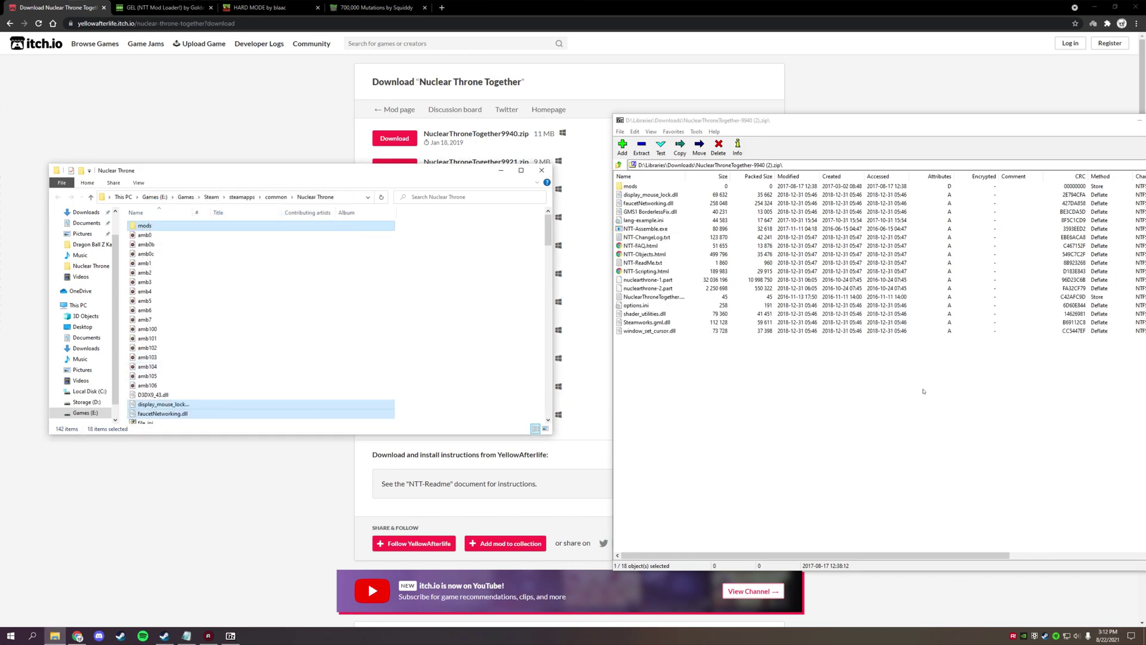
Close 7-Zip and launch the NTT-Assemble installer console from the game folder.
{"action": "left_click", "coordinate": [869, 141]}
{"action": "double_click", "coordinate": [873, 121]}
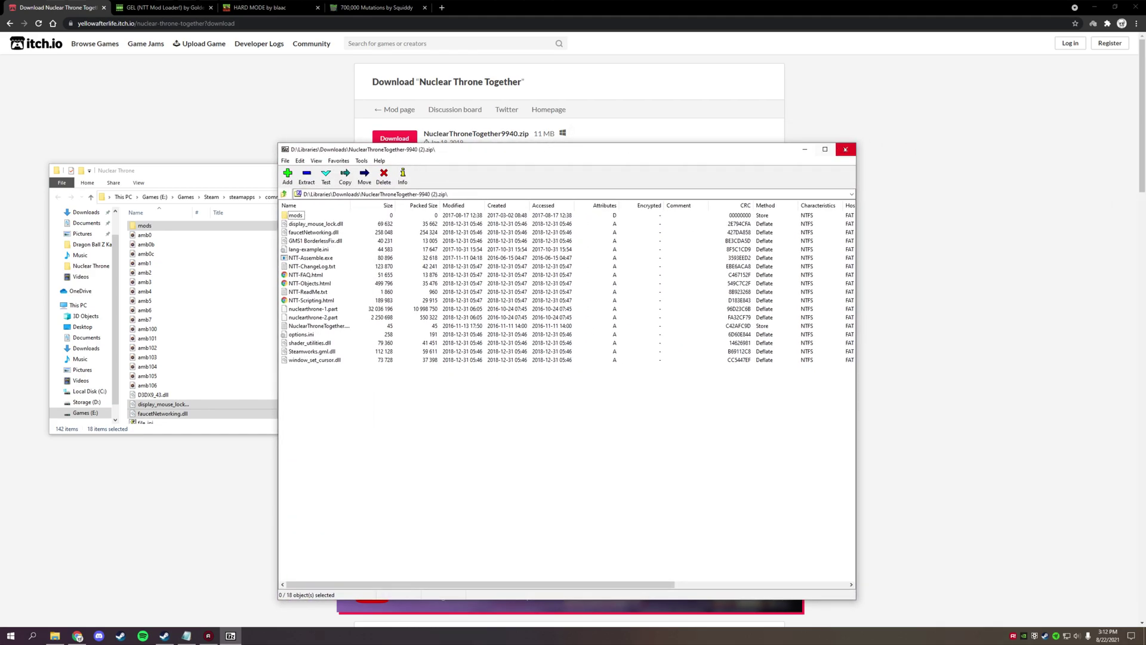
{"action": "left_click", "coordinate": [845, 149]}
{"action": "left_click", "coordinate": [498, 320]}
{"action": "scroll", "coordinate": [437, 338], "scroll_direction": "down", "scroll_amount": 18}
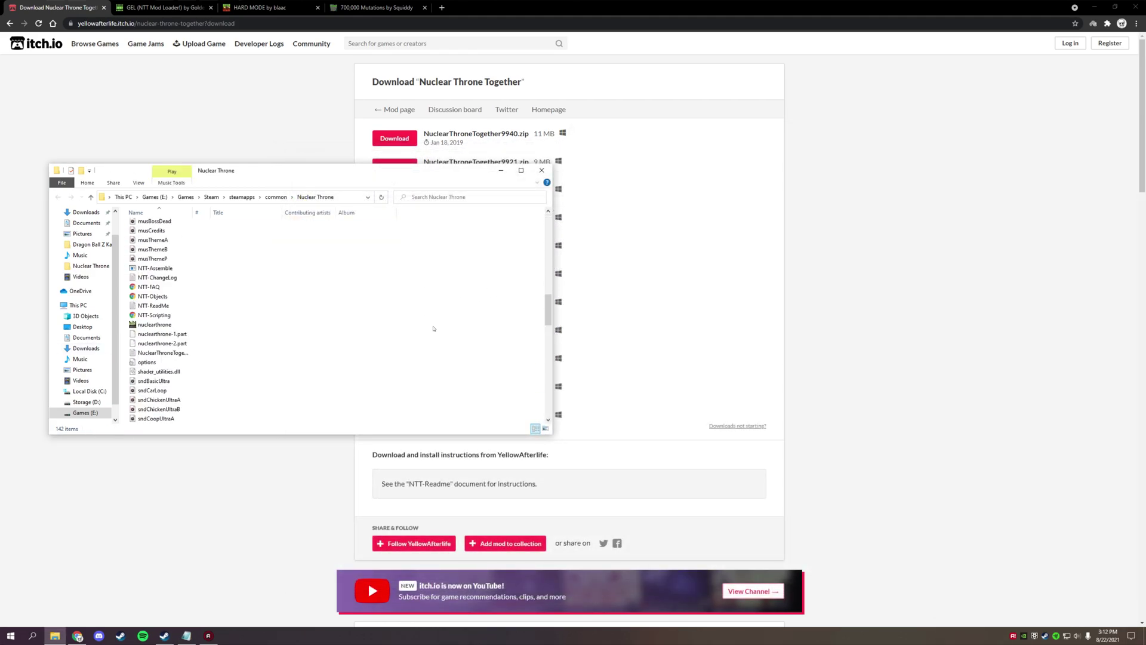
{"action": "scroll", "coordinate": [431, 331], "scroll_direction": "up", "scroll_amount": 1}
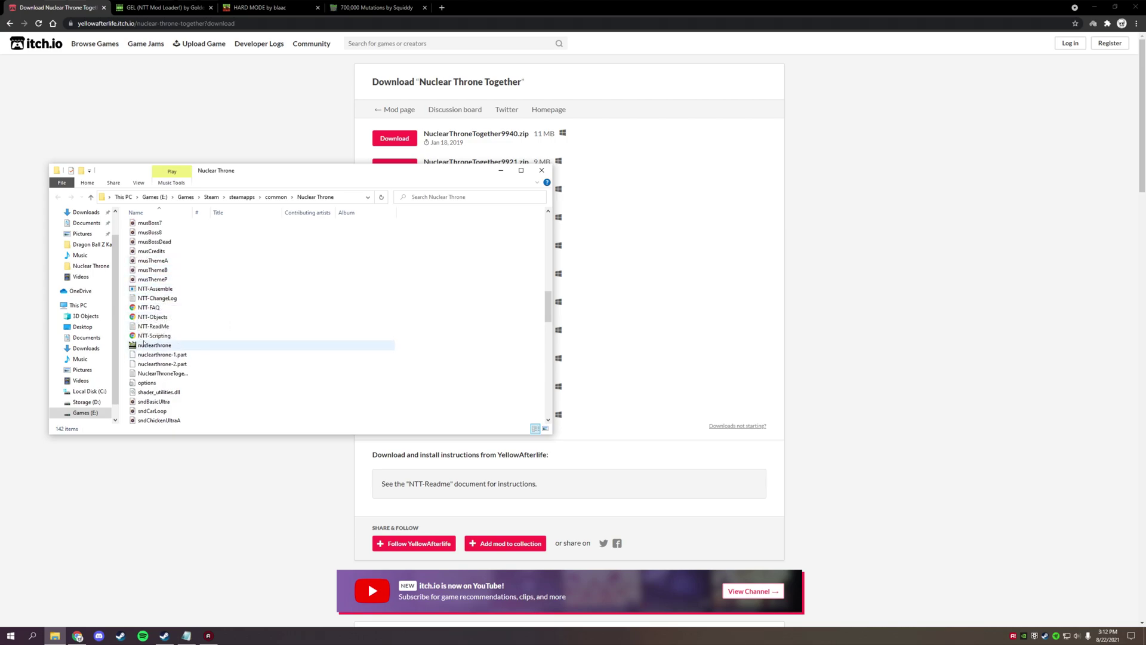
{"action": "double_click", "coordinate": [145, 289]}
{"action": "left_click_drag", "start_coordinate": [277, 151], "coordinate": [436, 202]}
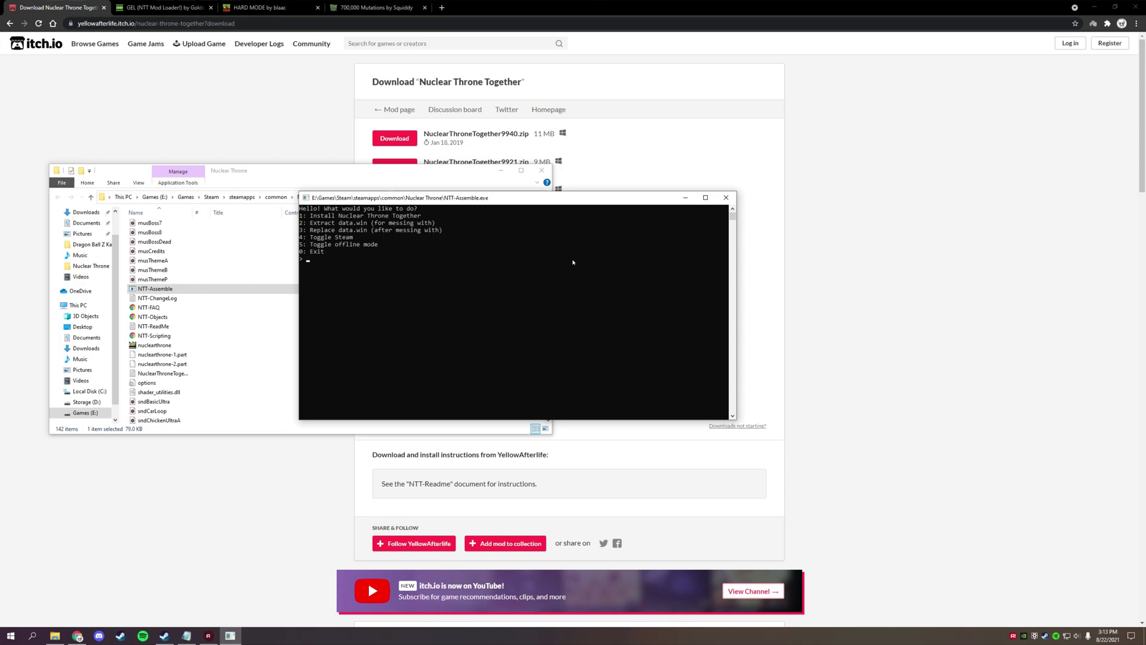
Choose option 1 to install Nuclear Throne Together, then close the console after 'All good!'.
{"action": "type", "text": "1"}
{"action": "key", "text": "Return"}
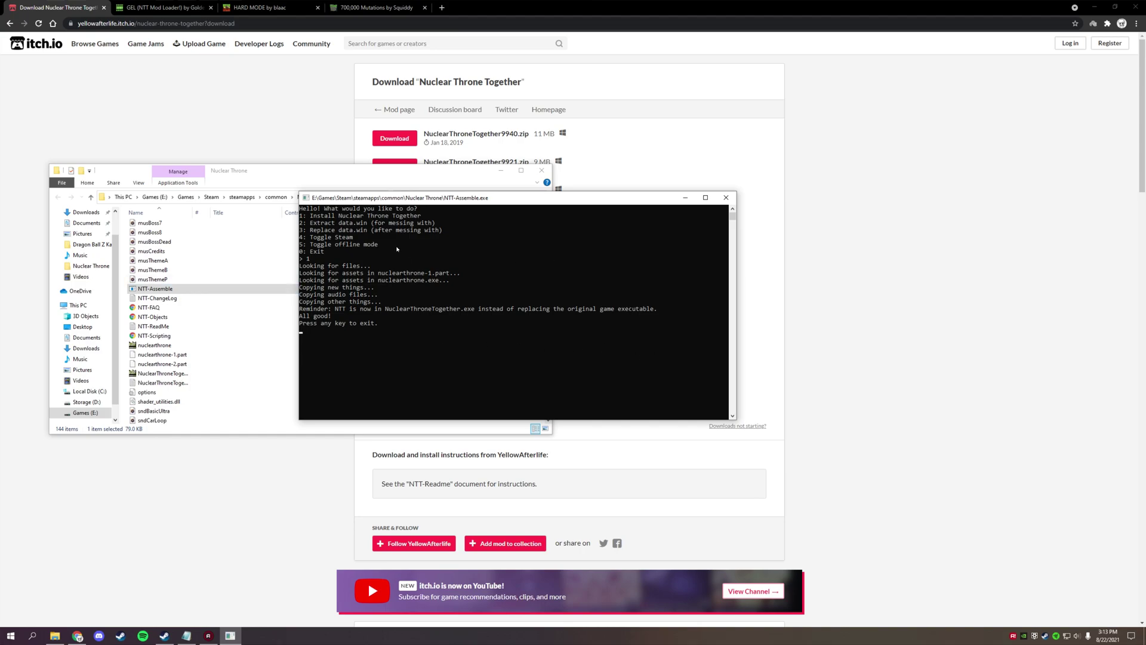
{"action": "key", "text": "Return"}
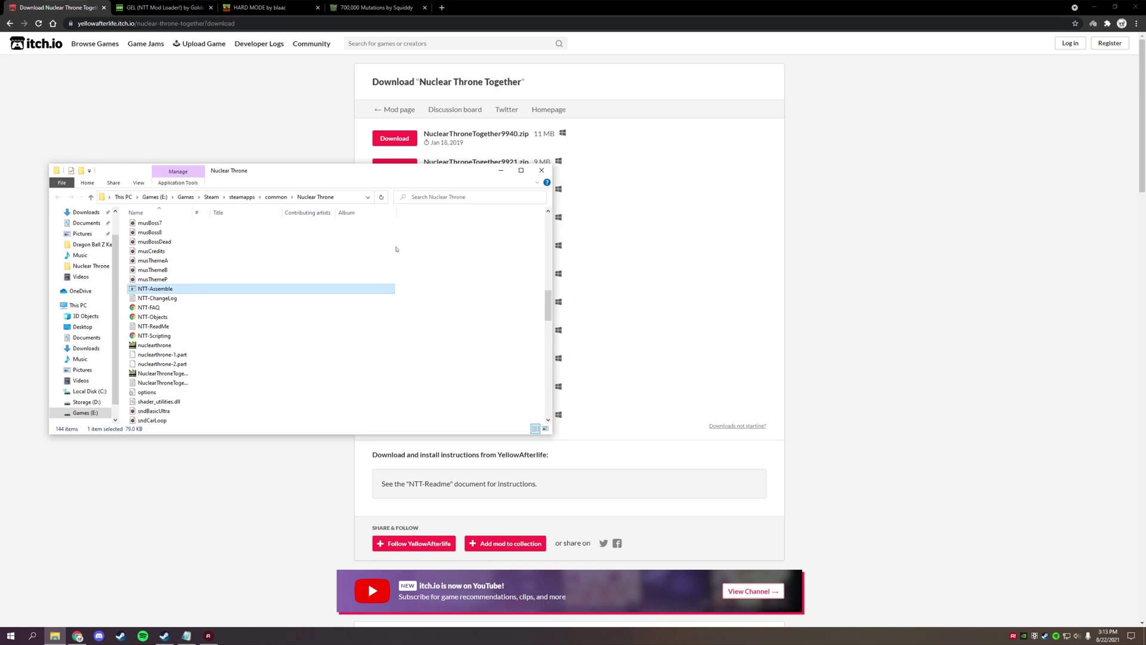
Locate and select NuclearThroneTogether.exe in the game folder.
{"action": "left_click", "coordinate": [450, 307]}
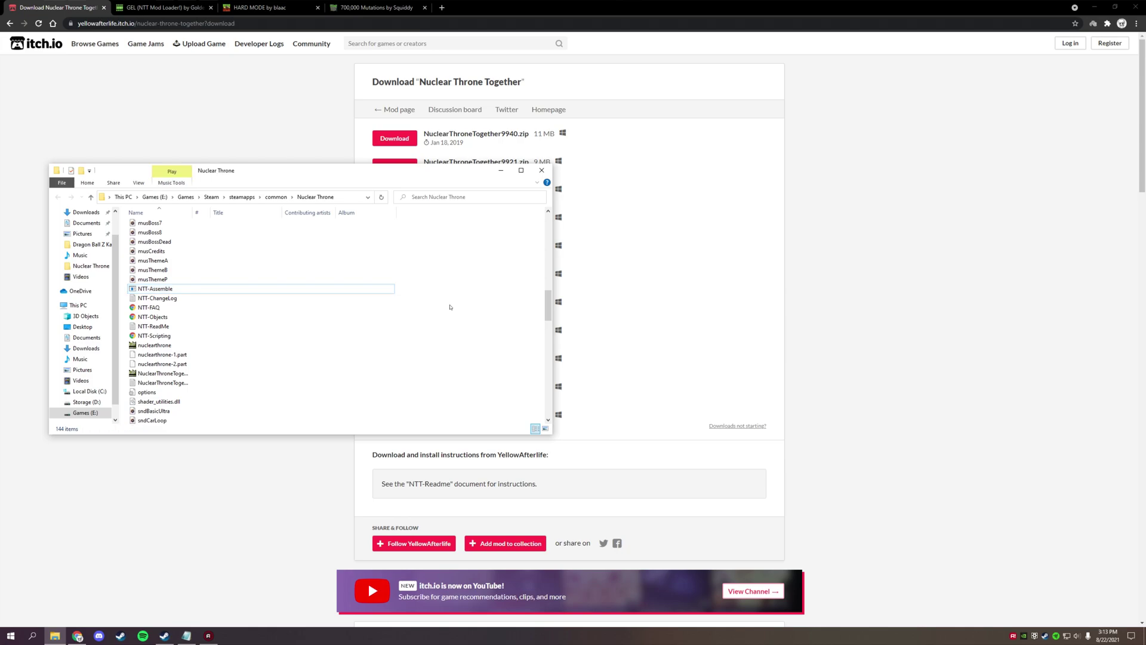
{"action": "left_click_drag", "start_coordinate": [359, 171], "coordinate": [446, 127]}
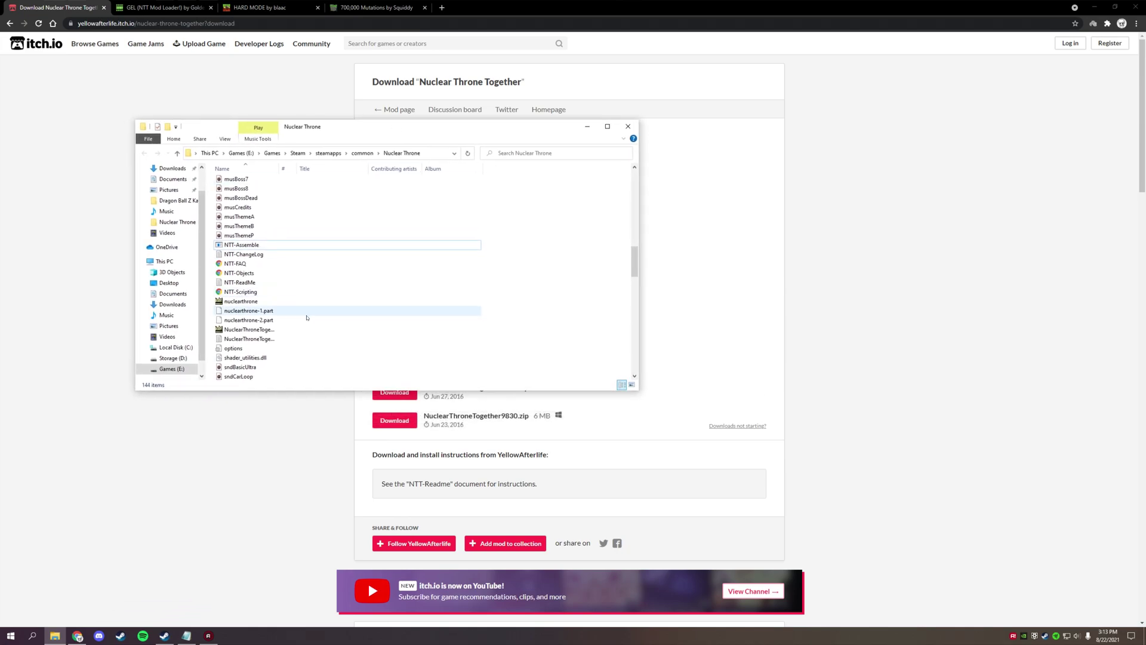
{"action": "scroll", "coordinate": [513, 325], "scroll_direction": "down", "scroll_amount": 2}
{"action": "left_click", "coordinate": [250, 274]}
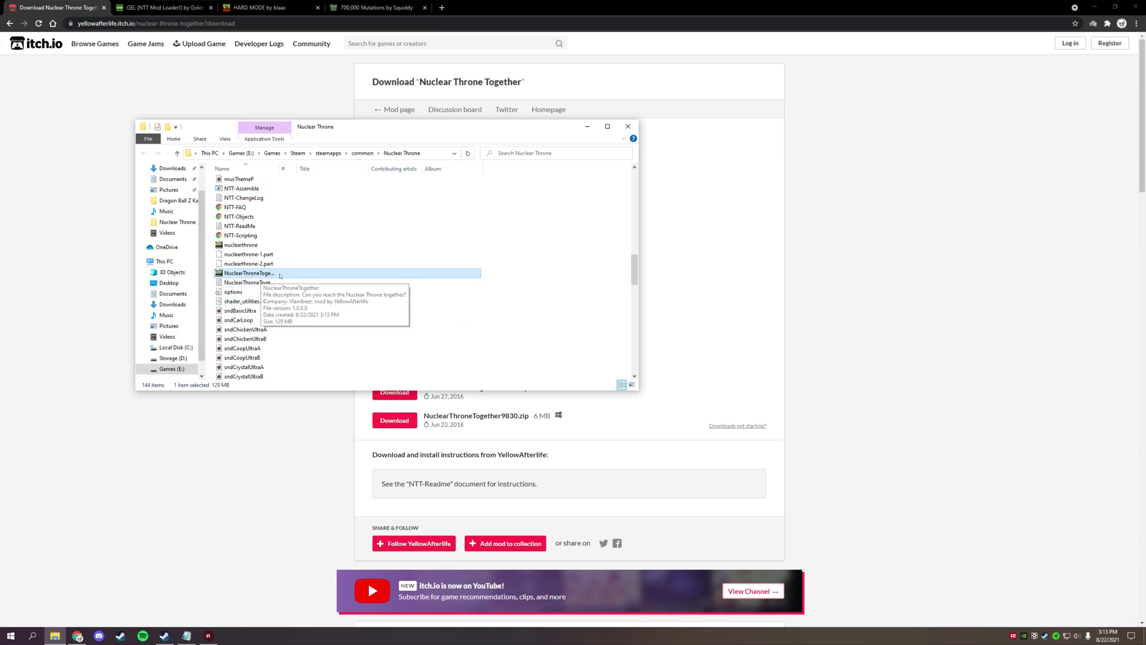
{"action": "right_click", "coordinate": [271, 274]}
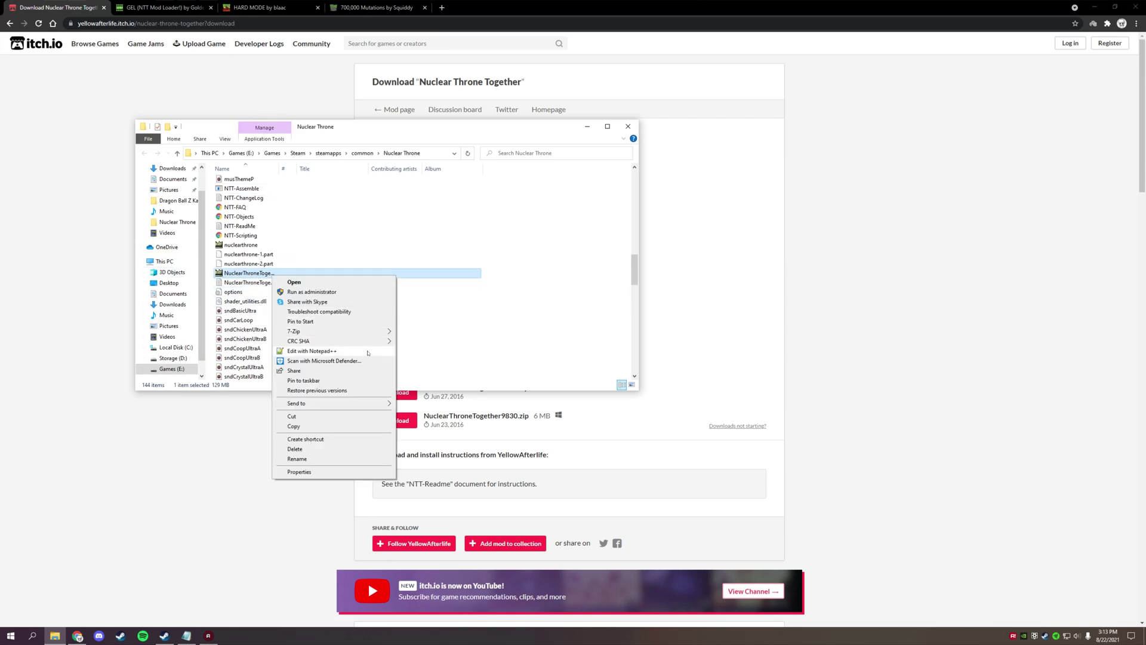
{"action": "left_click", "coordinate": [240, 245]}
{"action": "left_click", "coordinate": [244, 274]}
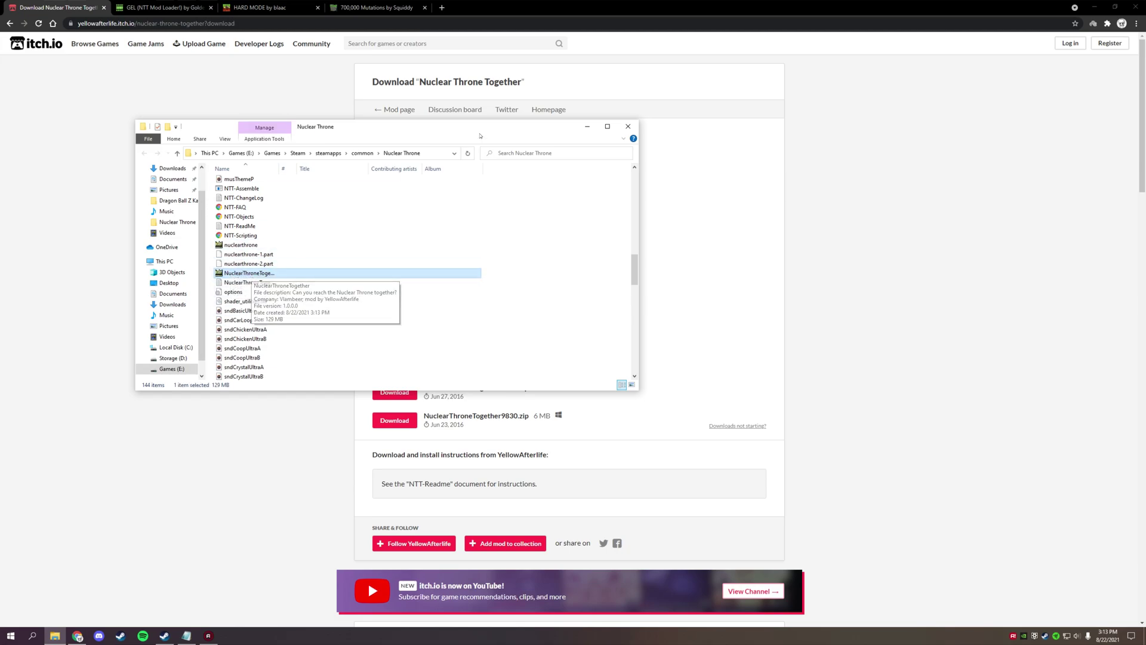
Create a shortcut to NuclearThroneTogether.exe and place it on the desktop.
{"action": "left_click", "coordinate": [1096, 8]}
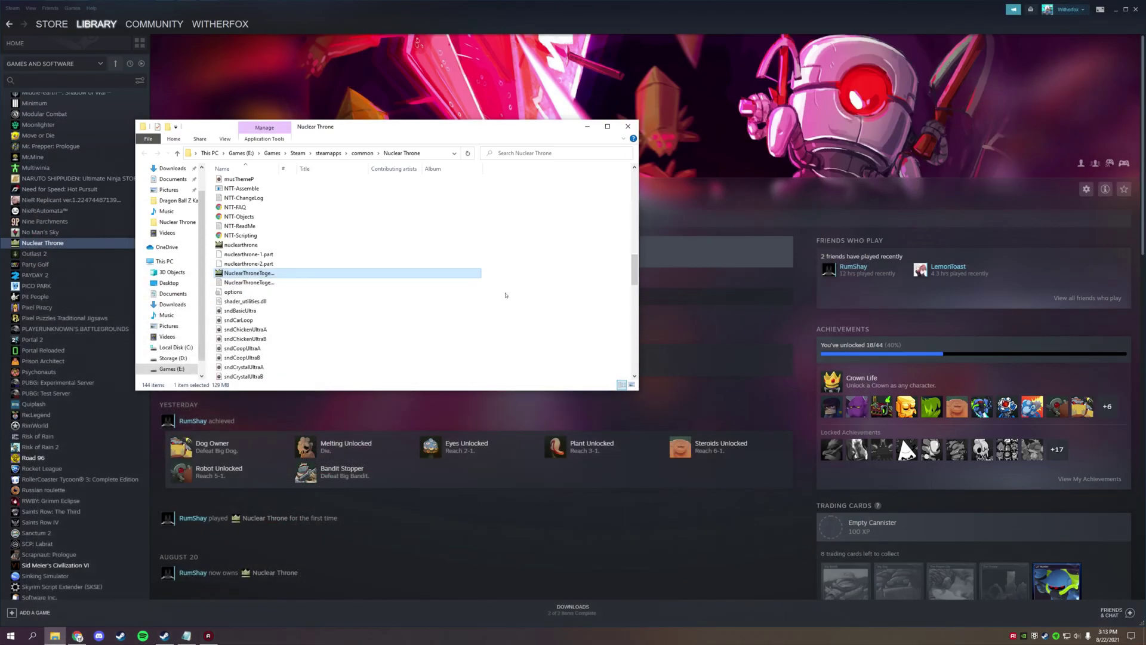
{"action": "left_click", "coordinate": [1112, 10]}
{"action": "left_click_drag", "start_coordinate": [418, 127], "coordinate": [587, 173]}
{"action": "right_click", "coordinate": [429, 320]}
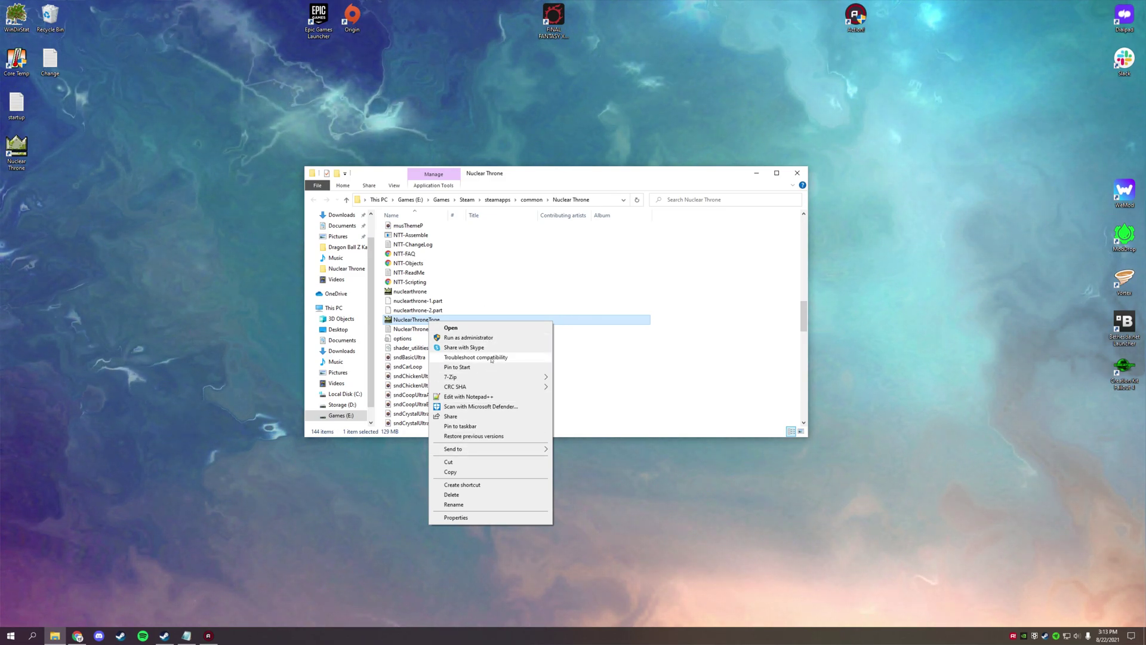
{"action": "left_click", "coordinate": [478, 485]}
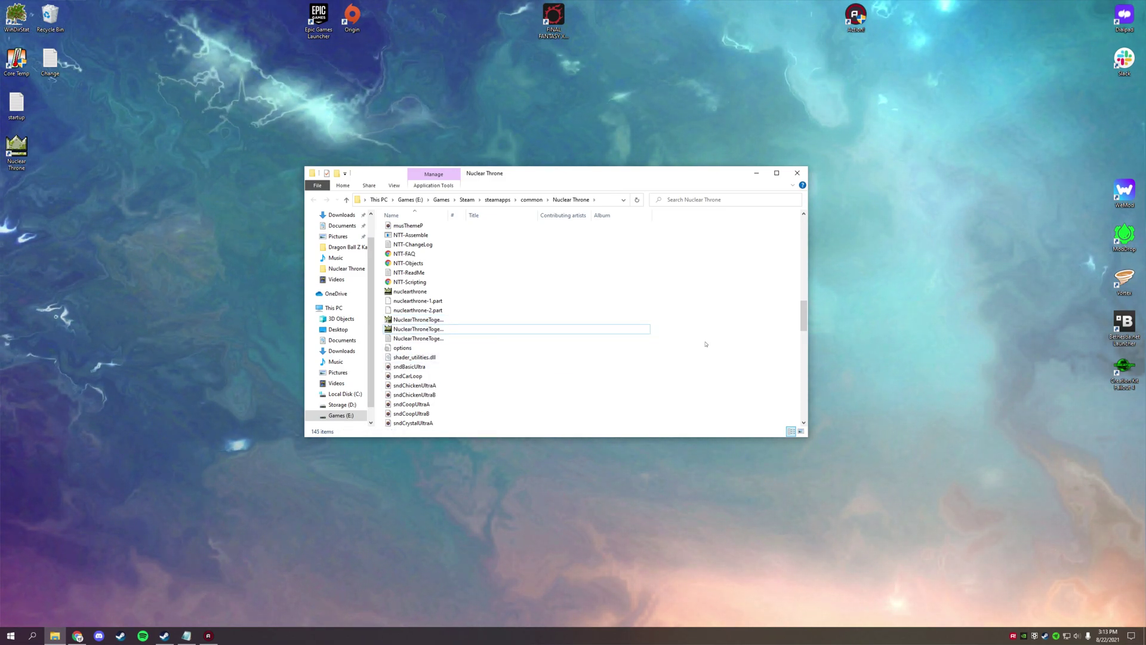
{"action": "left_click", "coordinate": [420, 321]}
{"action": "left_click_drag", "start_coordinate": [420, 321], "coordinate": [216, 290]}
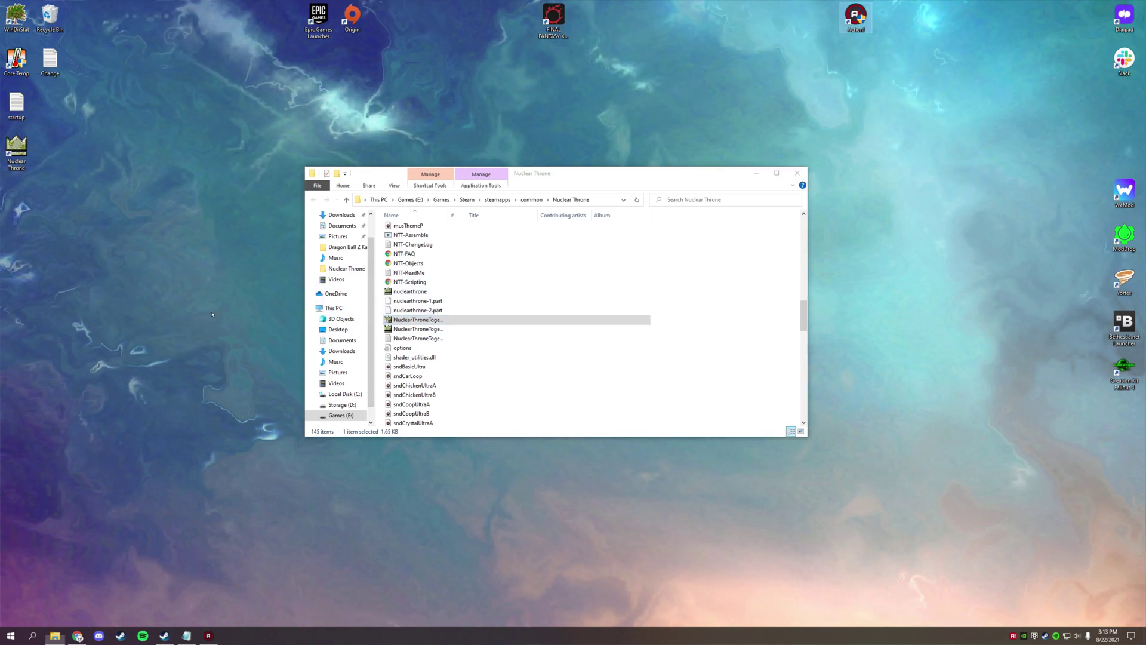
Rename the shortcut to NuclearThroneTogether, launch the game, and quit from its main menu.
{"action": "right_click", "coordinate": [221, 278]}
{"action": "left_click", "coordinate": [245, 462]}
{"action": "key", "text": "End"}
{"action": "key", "text": "BackSpace"}
{"action": "key", "text": "BackSpace"}
{"action": "key", "text": "BackSpace"}
{"action": "key", "text": "BackSpace"}
{"action": "key", "text": "BackSpace"}
{"action": "key", "text": "BackSpace"}
{"action": "key", "text": "BackSpace"}
{"action": "key", "text": "BackSpace"}
{"action": "key", "text": "BackSpace"}
{"action": "key", "text": "BackSpace"}
{"action": "key", "text": "BackSpace"}
{"action": "key", "text": "Return"}
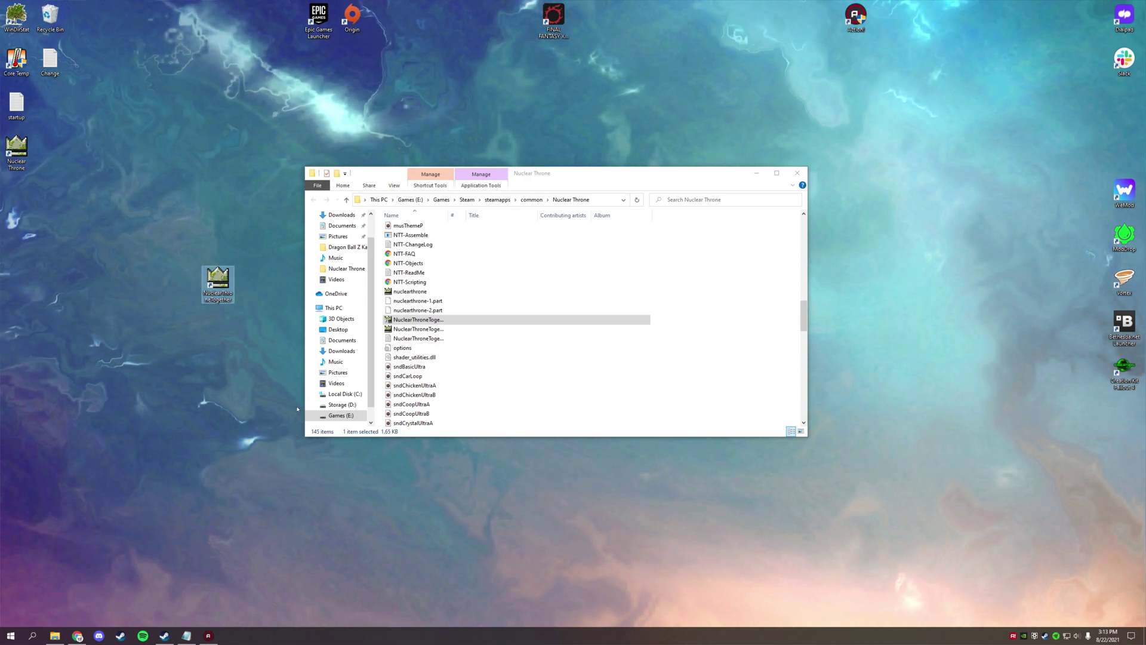
{"action": "key", "text": "Return"}
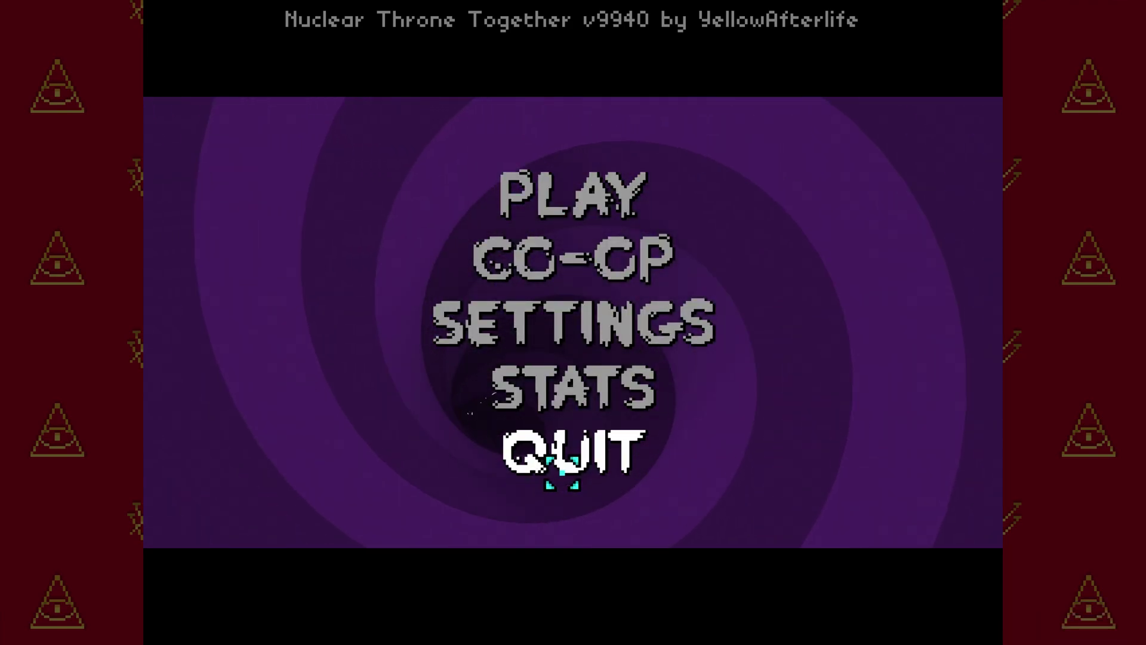
{"action": "left_click", "coordinate": [593, 460]}
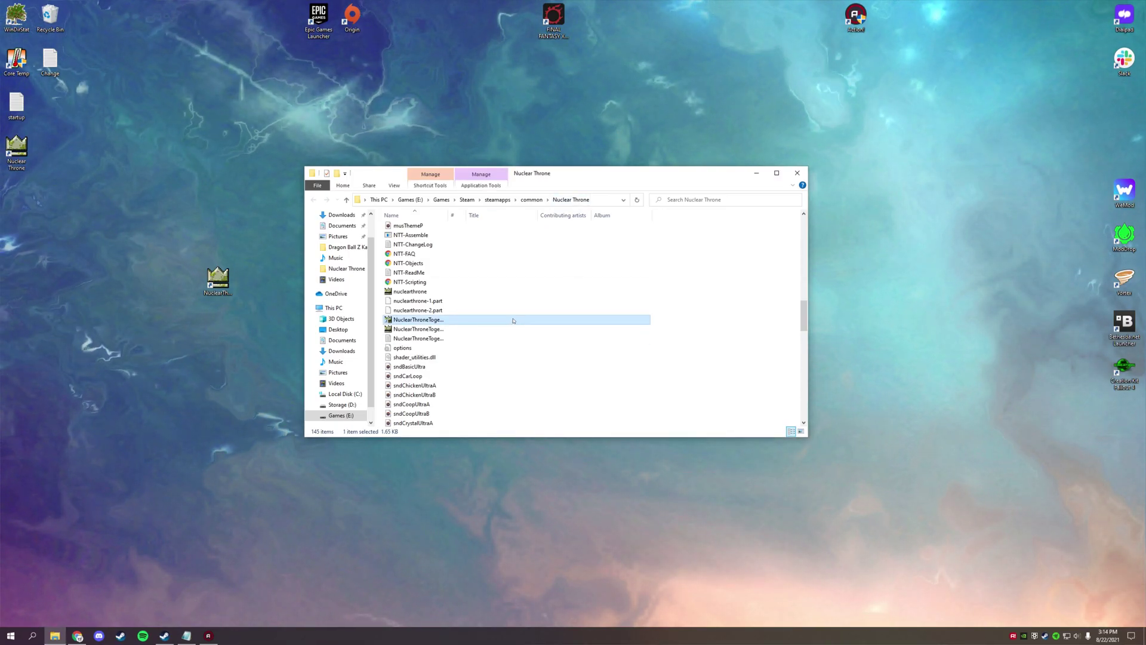
Scroll the game folder back to the top, move it aside, and show the GEL (NTT Mod Loader!) tab.
{"action": "scroll", "coordinate": [724, 312], "scroll_direction": "up", "scroll_amount": 20}
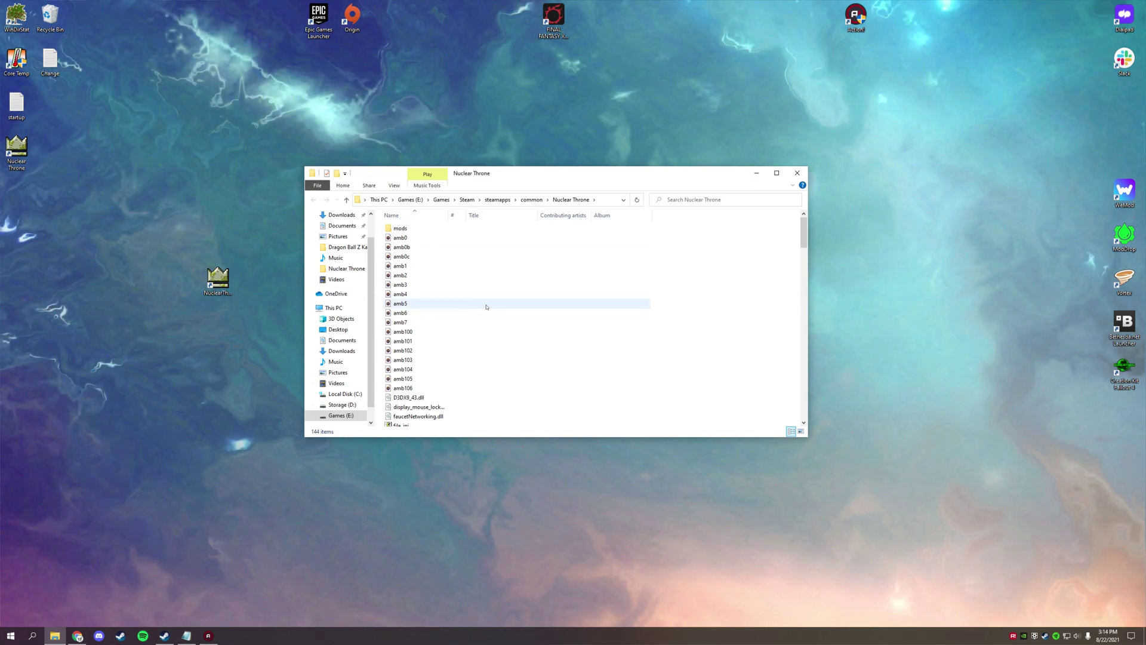
{"action": "scroll", "coordinate": [477, 307], "scroll_direction": "down", "scroll_amount": 15}
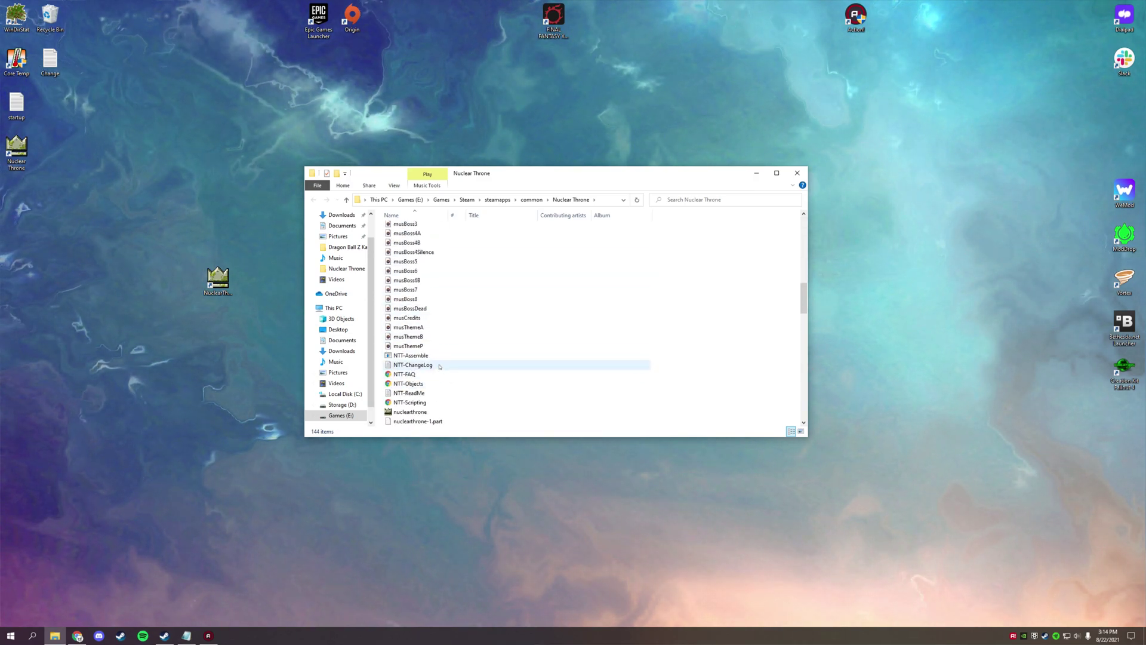
{"action": "scroll", "coordinate": [473, 325], "scroll_direction": "up", "scroll_amount": 10}
{"action": "scroll", "coordinate": [509, 370], "scroll_direction": "up", "scroll_amount": 6}
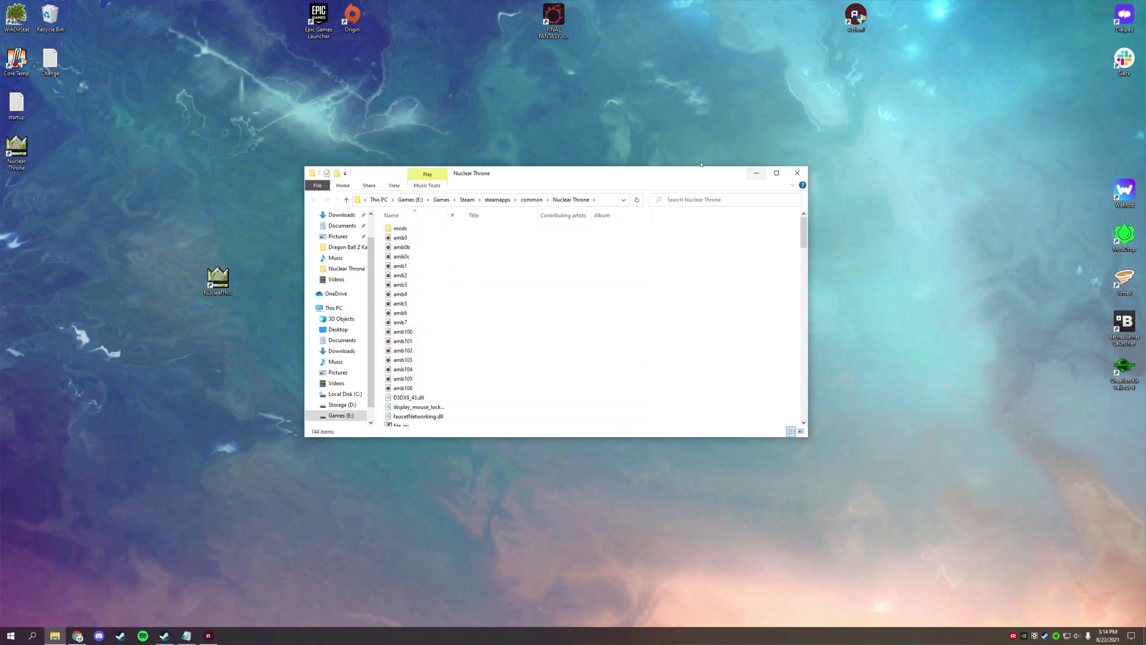
{"action": "left_click_drag", "start_coordinate": [684, 173], "coordinate": [576, 204]}
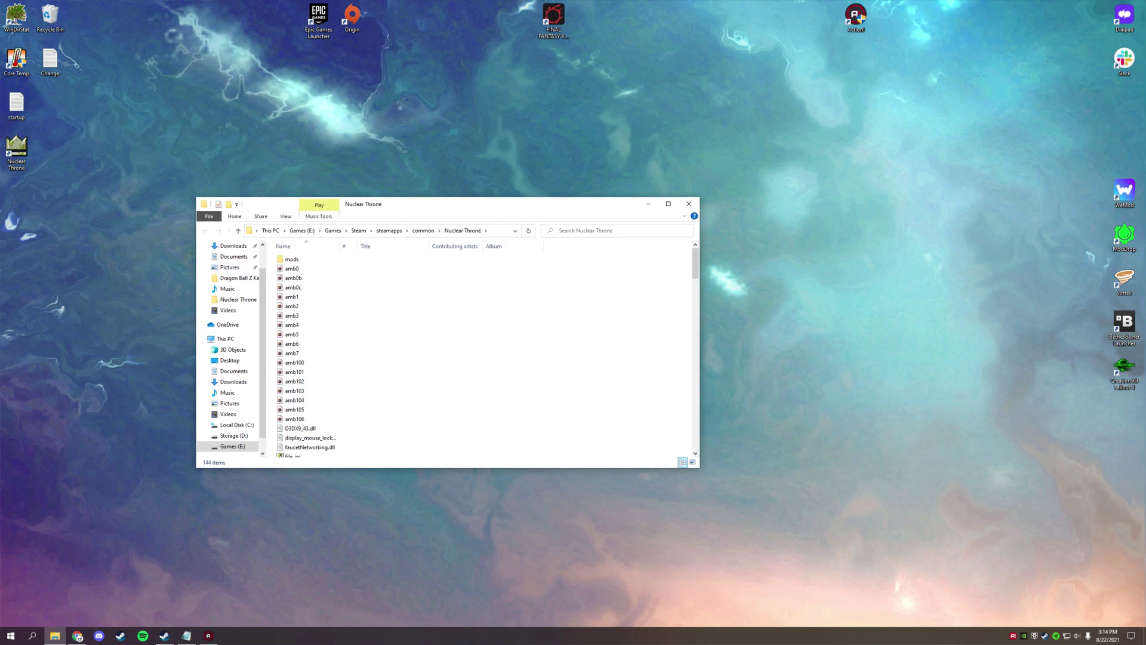
{"action": "left_click", "coordinate": [77, 635]}
{"action": "left_click", "coordinate": [145, 4]}
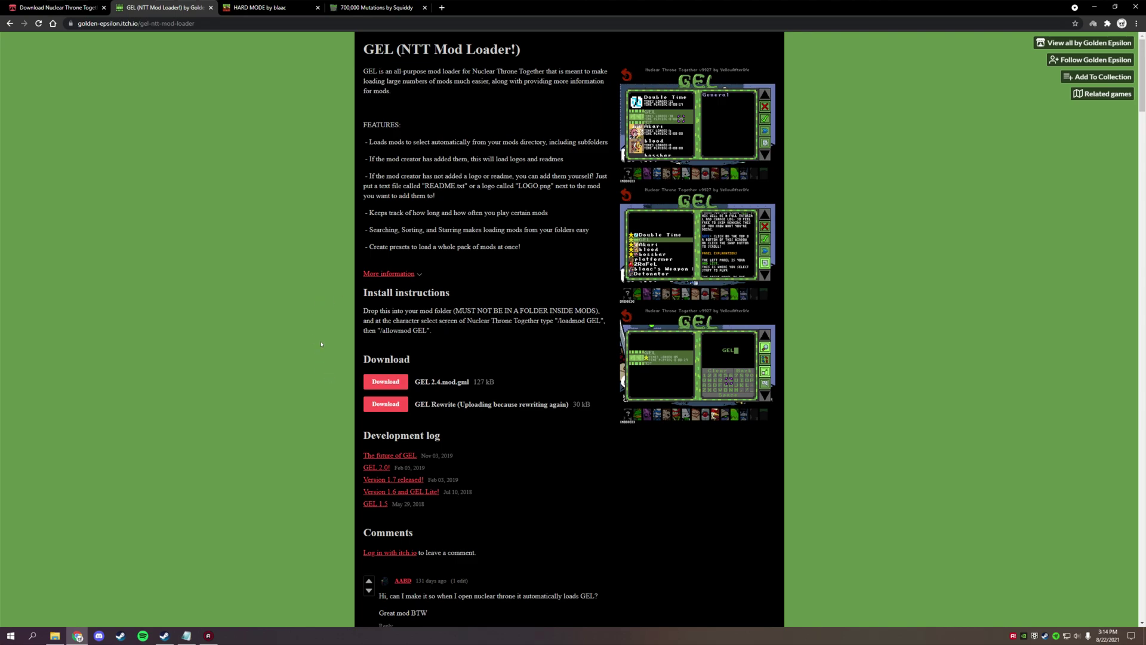
Download GEL 2.4.mod.gml from the GEL itch.io page, placed beside the game folder.
{"action": "scroll", "coordinate": [305, 286], "scroll_direction": "down", "scroll_amount": 1}
{"action": "scroll", "coordinate": [322, 335], "scroll_direction": "up", "scroll_amount": 1}
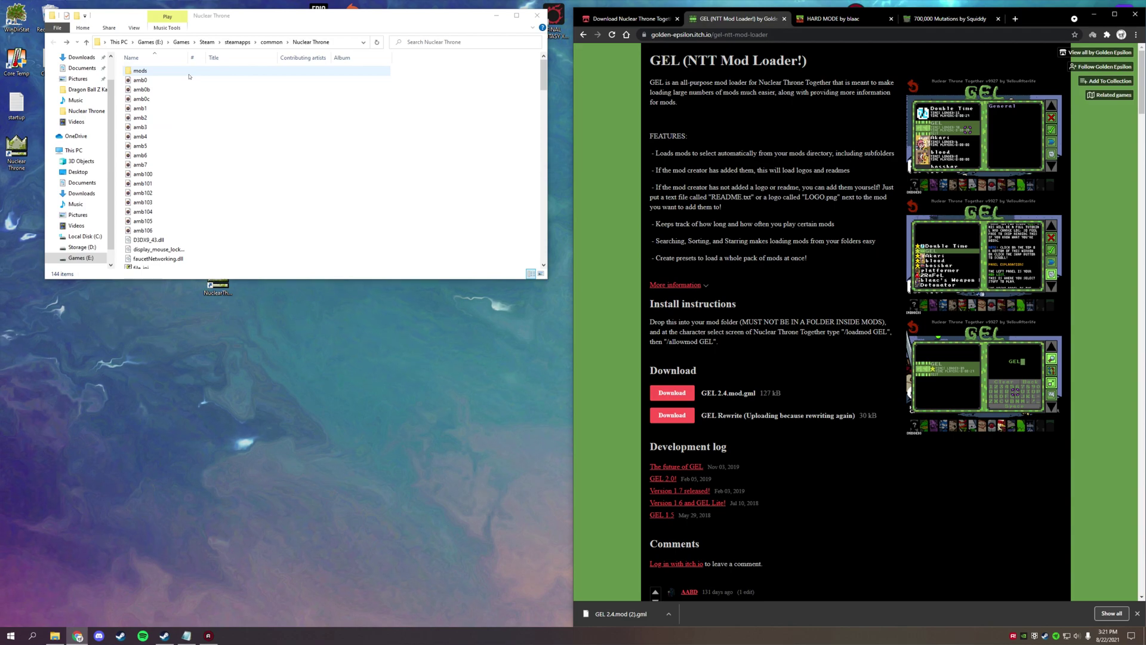
Open the mods folder and drop the downloaded GEL 2.4.mod (2).gml loader into it.
{"action": "double_click", "coordinate": [141, 70]}
{"action": "left_click_drag", "start_coordinate": [614, 614], "coordinate": [270, 195]}
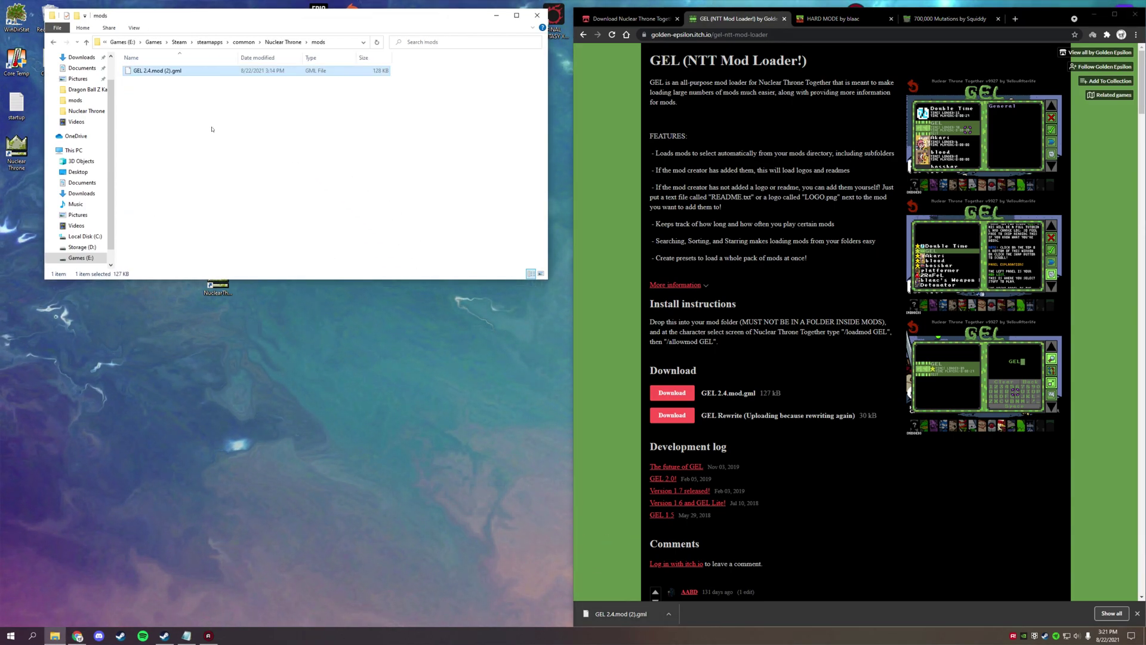
{"action": "left_click_drag", "start_coordinate": [245, 23], "coordinate": [284, 91]}
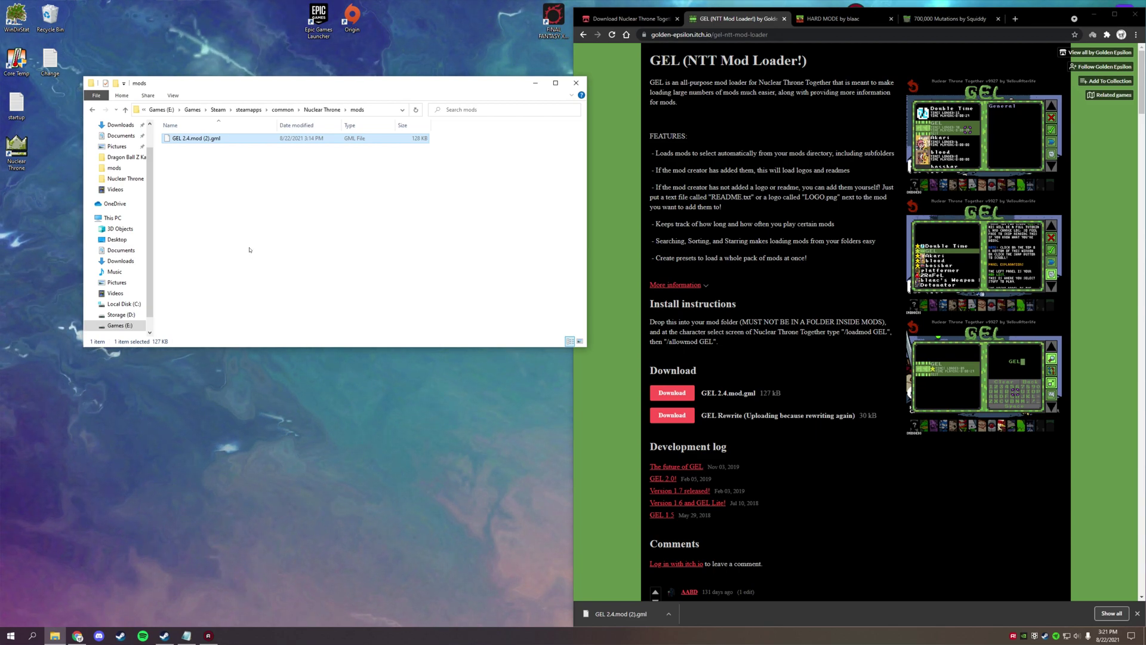
Rename the loader to GEL 2.4.mod.gml by removing the (2).
{"action": "right_click", "coordinate": [227, 141]}
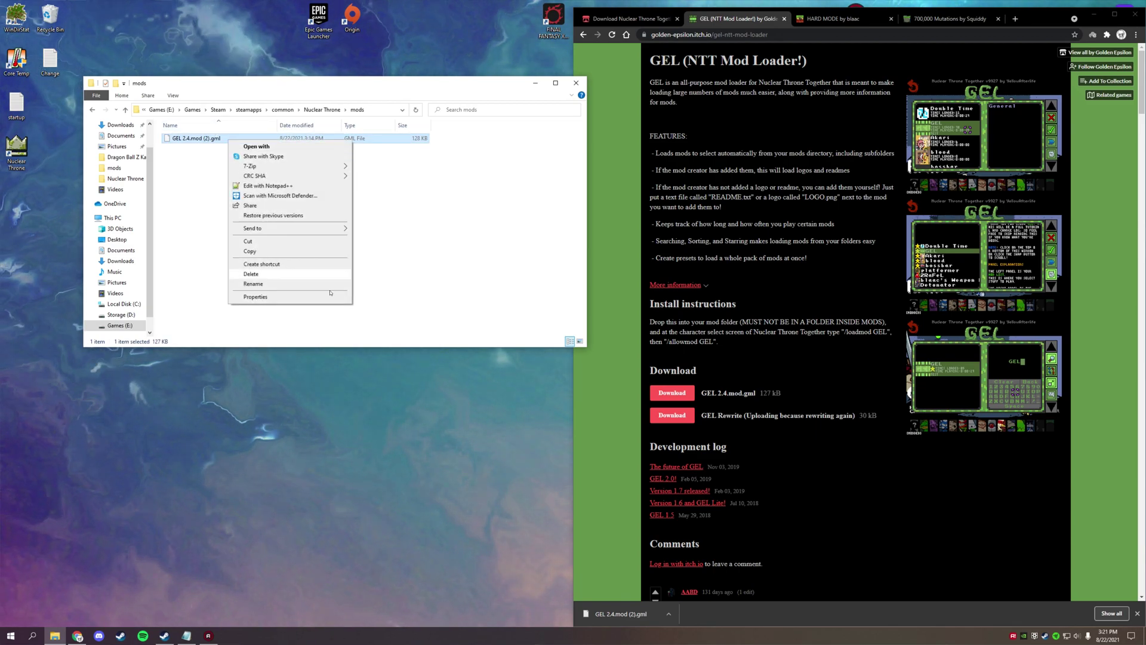
{"action": "left_click", "coordinate": [287, 286]}
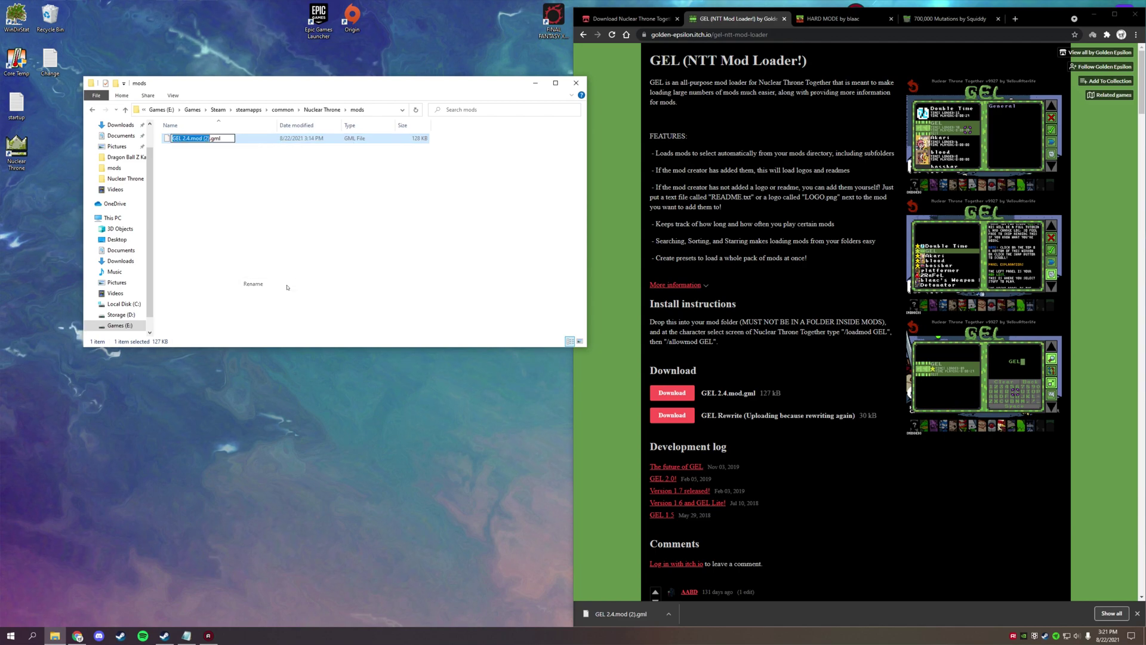
{"action": "left_click", "coordinate": [188, 137]}
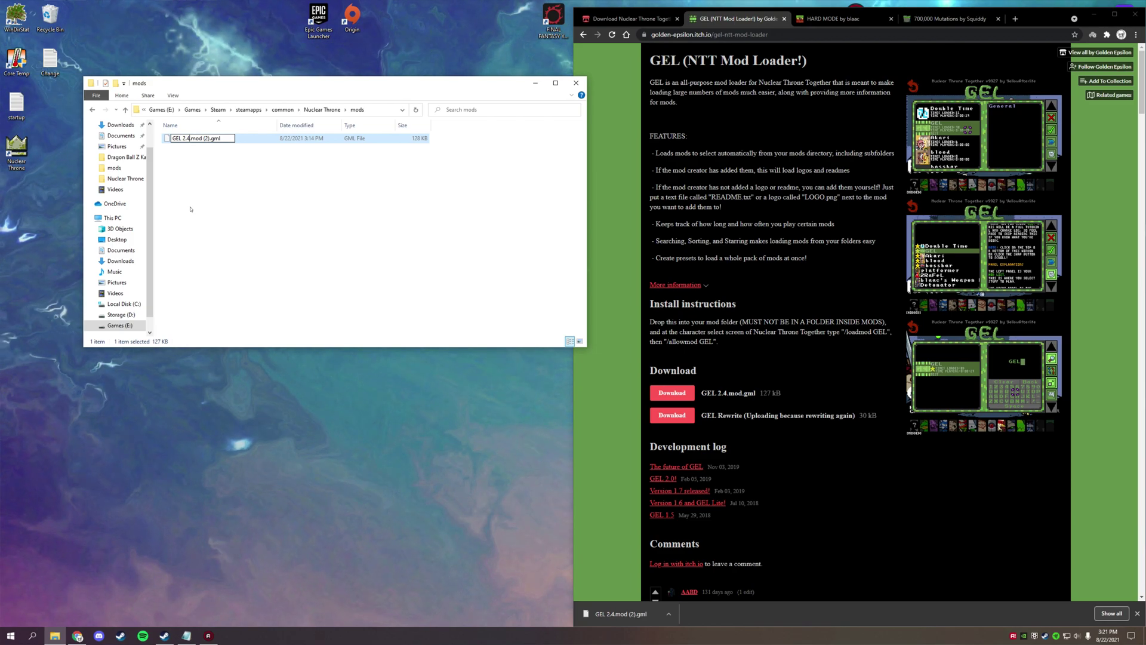
{"action": "key", "text": "BackSpace"}
{"action": "key", "text": "BackSpace"}
{"action": "key", "text": "BackSpace"}
{"action": "key", "text": "BackSpace"}
{"action": "left_click", "coordinate": [198, 145]}
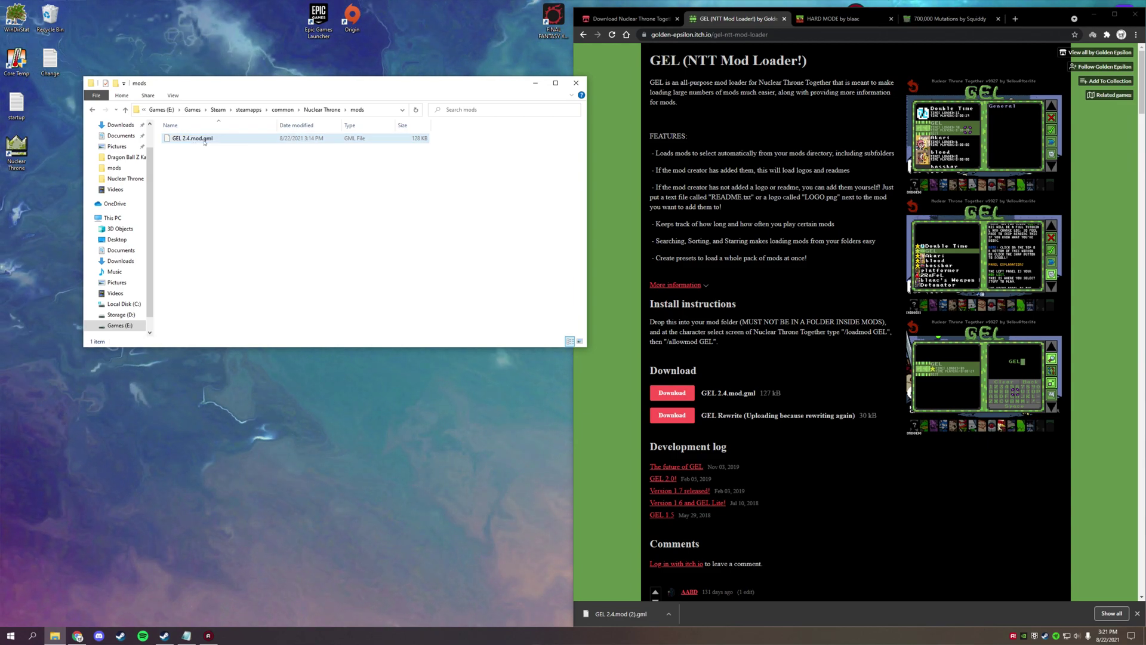
{"action": "left_click", "coordinate": [233, 137]}
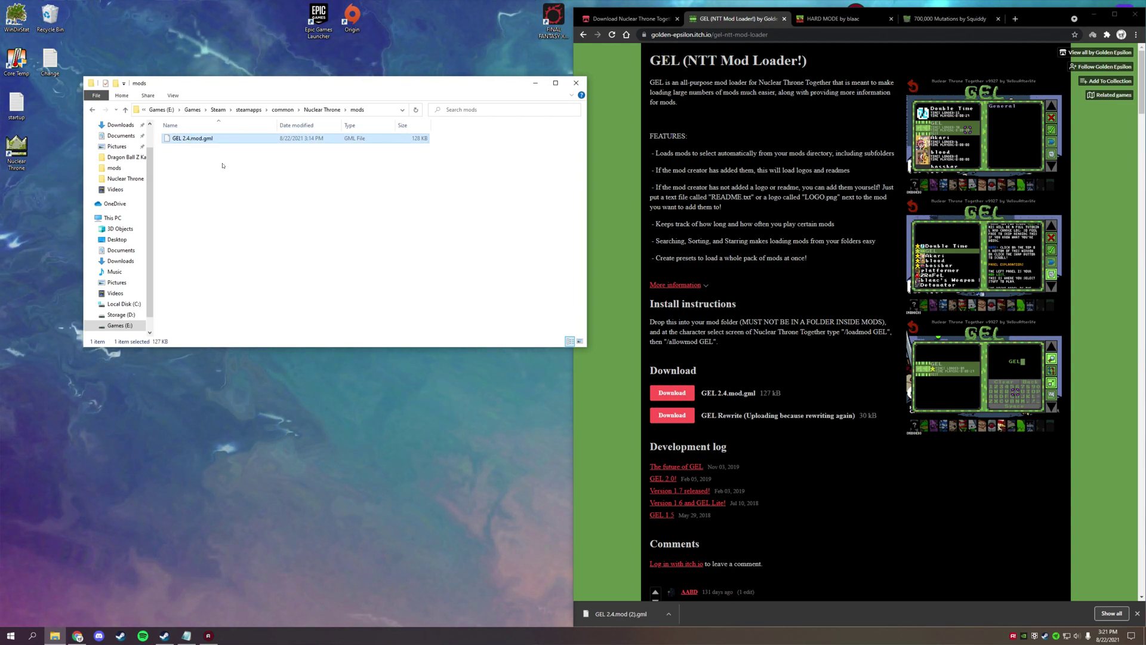
Drop the version number to name it GEL.mod.gml, then return to the Nuclear Throne folder.
{"action": "right_click", "coordinate": [195, 141]}
{"action": "key", "text": "m"}
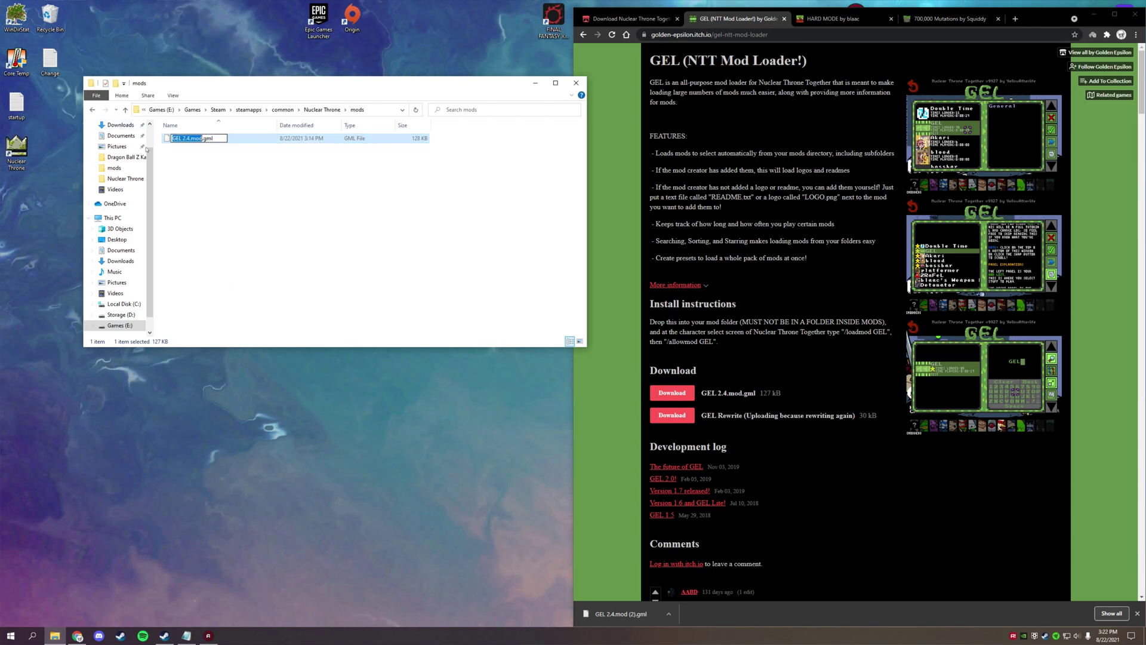
{"action": "left_click", "coordinate": [199, 138]}
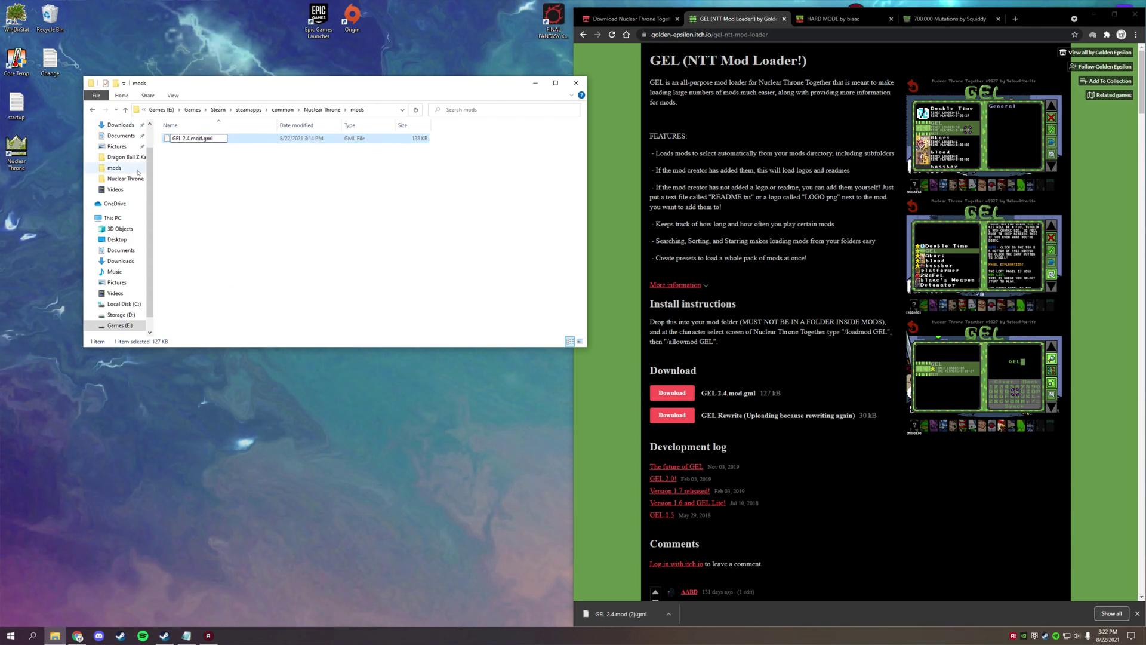
{"action": "left_click_drag", "start_coordinate": [191, 138], "coordinate": [213, 137]}
{"action": "left_click", "coordinate": [187, 137]}
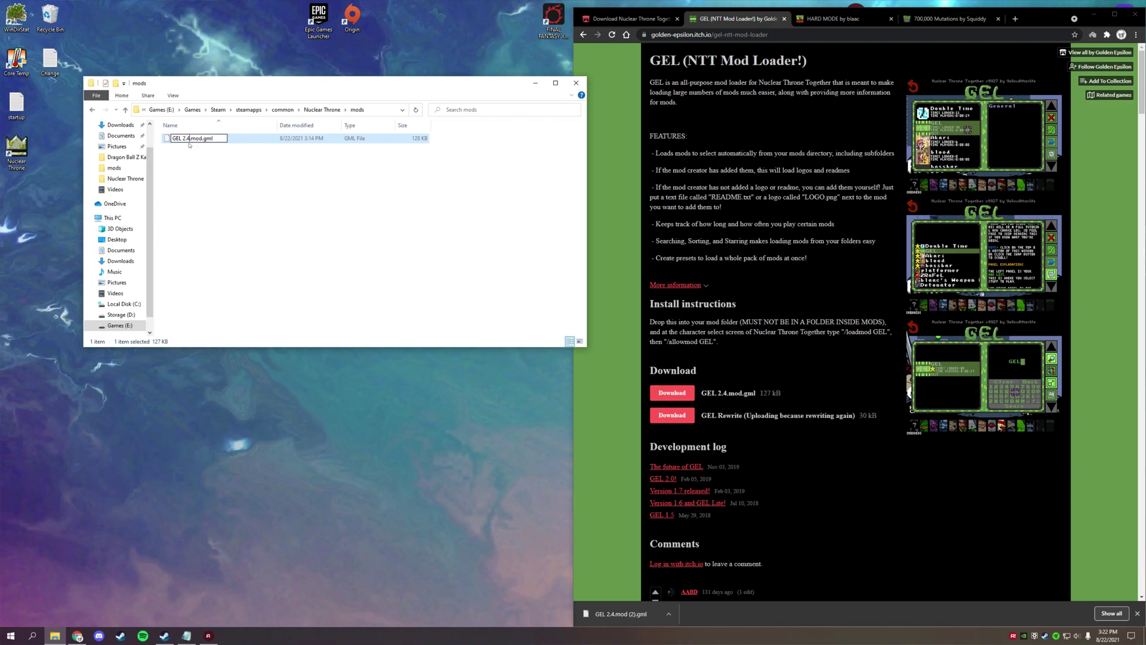
{"action": "key", "text": "BackSpace"}
{"action": "key", "text": "BackSpace"}
{"action": "key", "text": "BackSpace"}
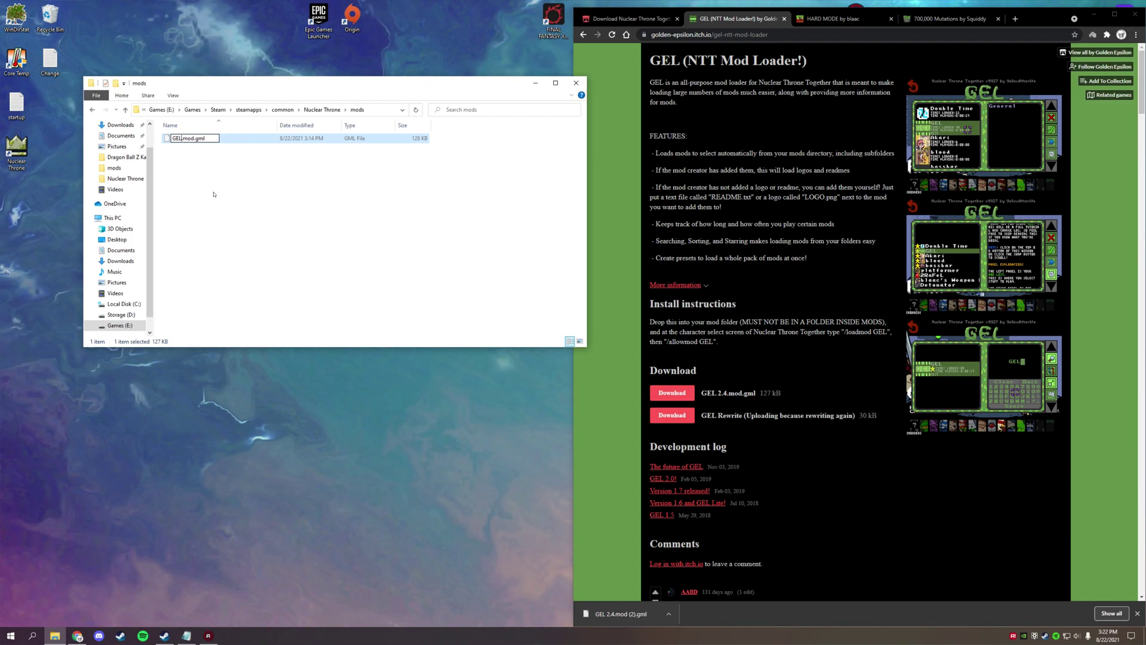
{"action": "left_click", "coordinate": [214, 194]}
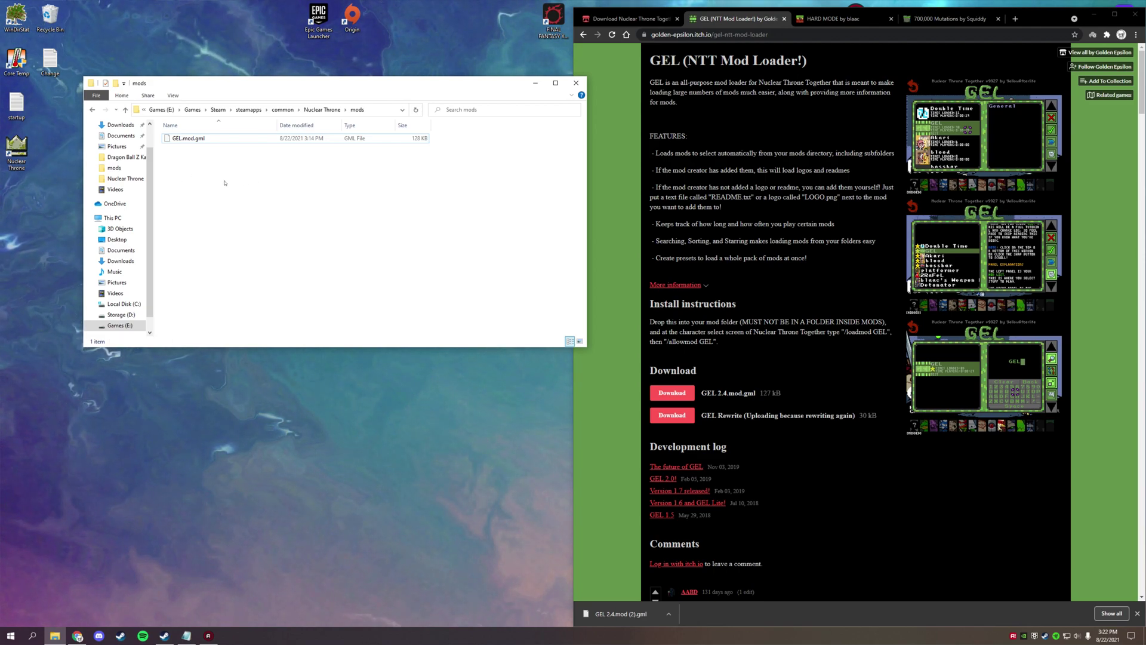
{"action": "key", "text": "BackSpace"}
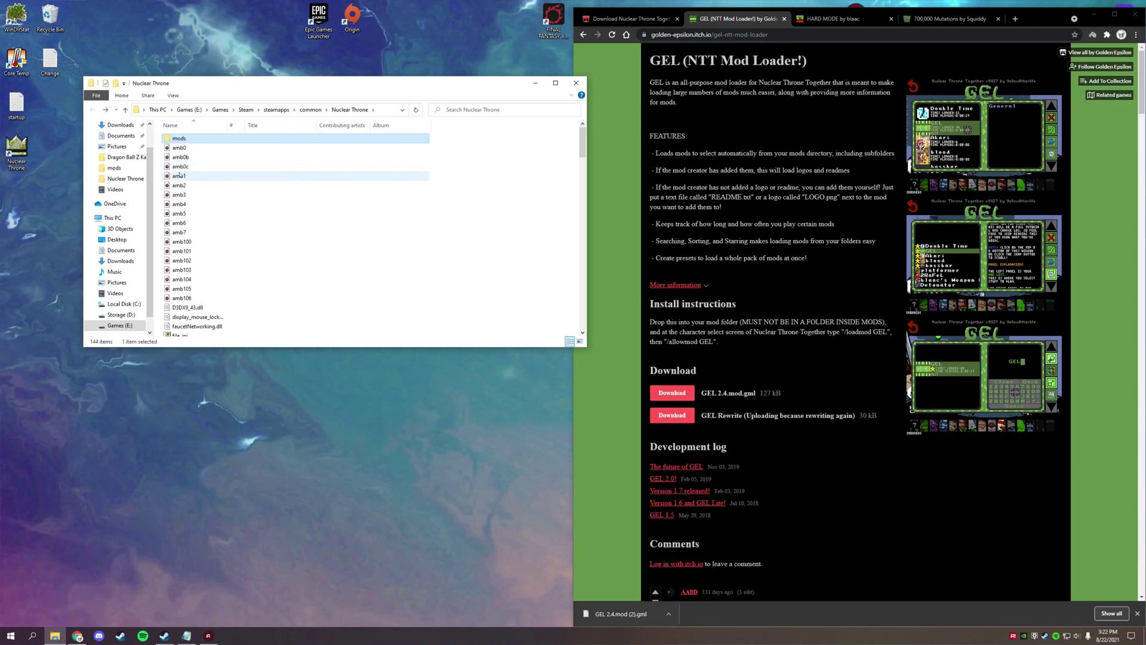
Create a new empty text document named startup in the Nuclear Throne folder.
{"action": "left_click", "coordinate": [490, 262]}
{"action": "scroll", "coordinate": [495, 251], "scroll_direction": "down", "scroll_amount": 3}
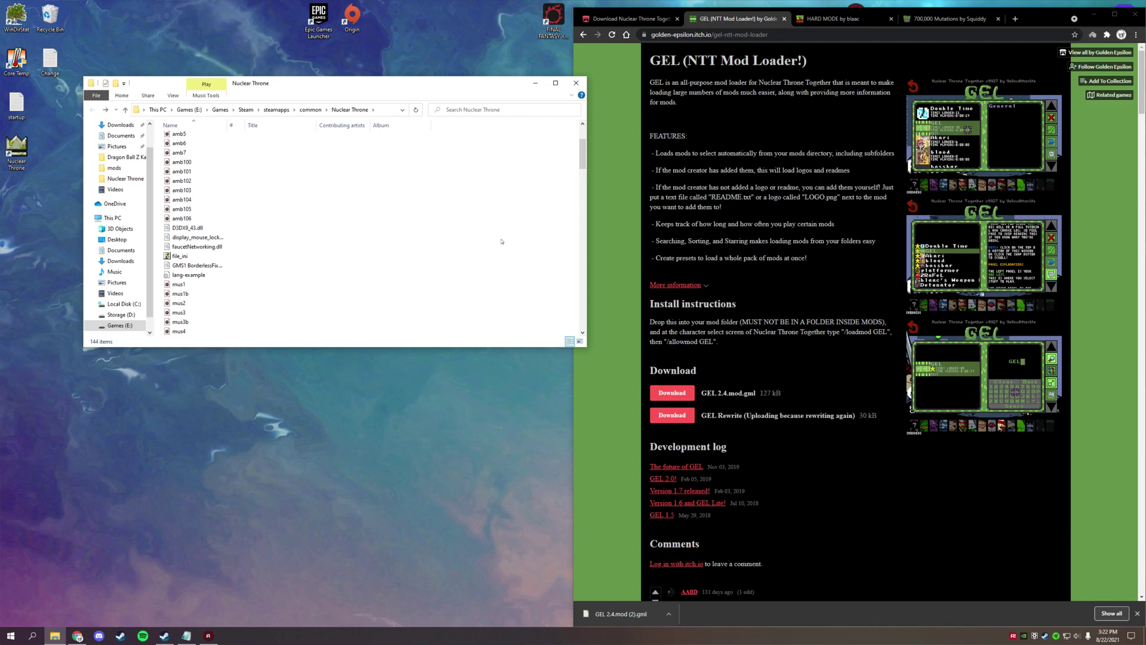
{"action": "right_click", "coordinate": [502, 241]}
{"action": "mouse_move", "coordinate": [569, 350]}
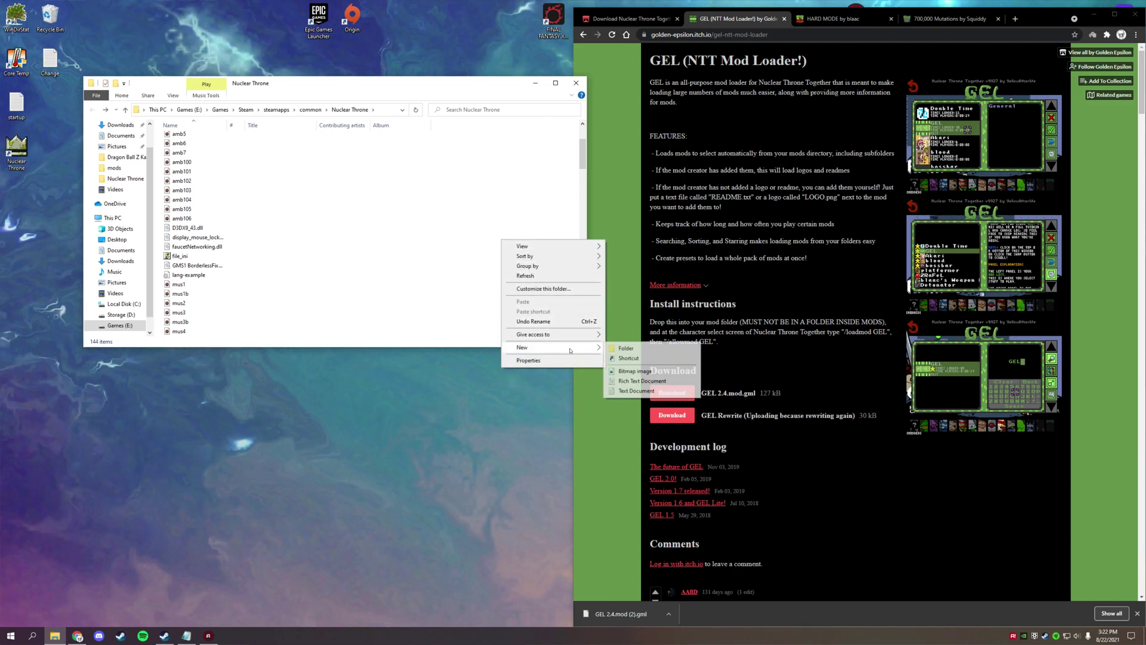
{"action": "left_click", "coordinate": [638, 391]}
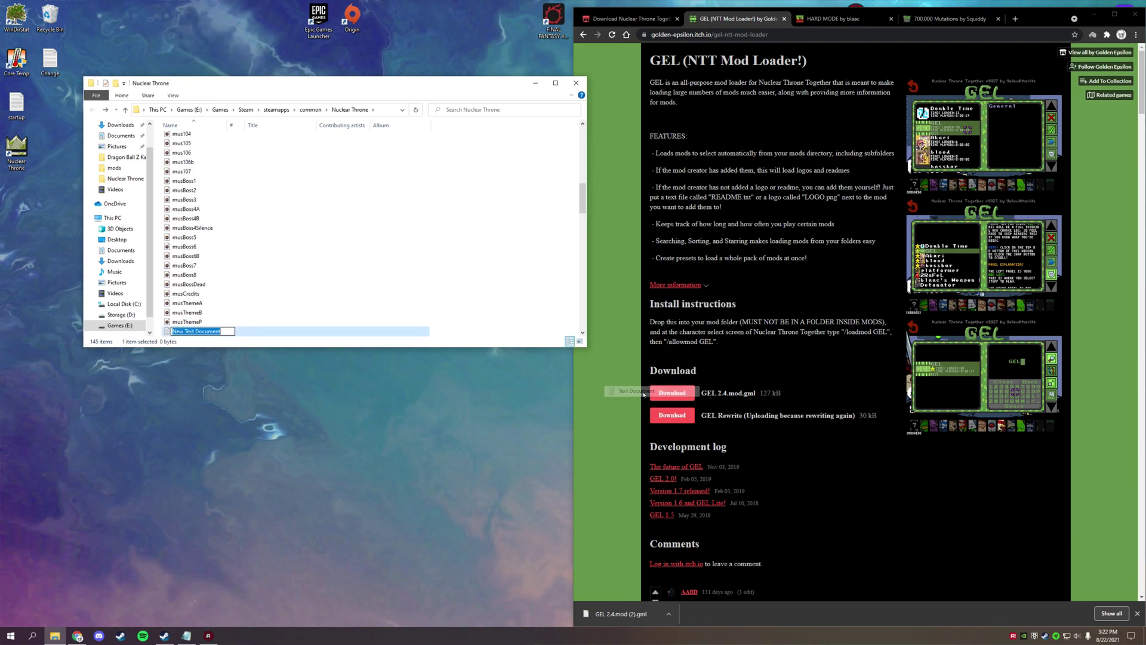
{"action": "type", "text": "startup"}
{"action": "key", "text": "Return"}
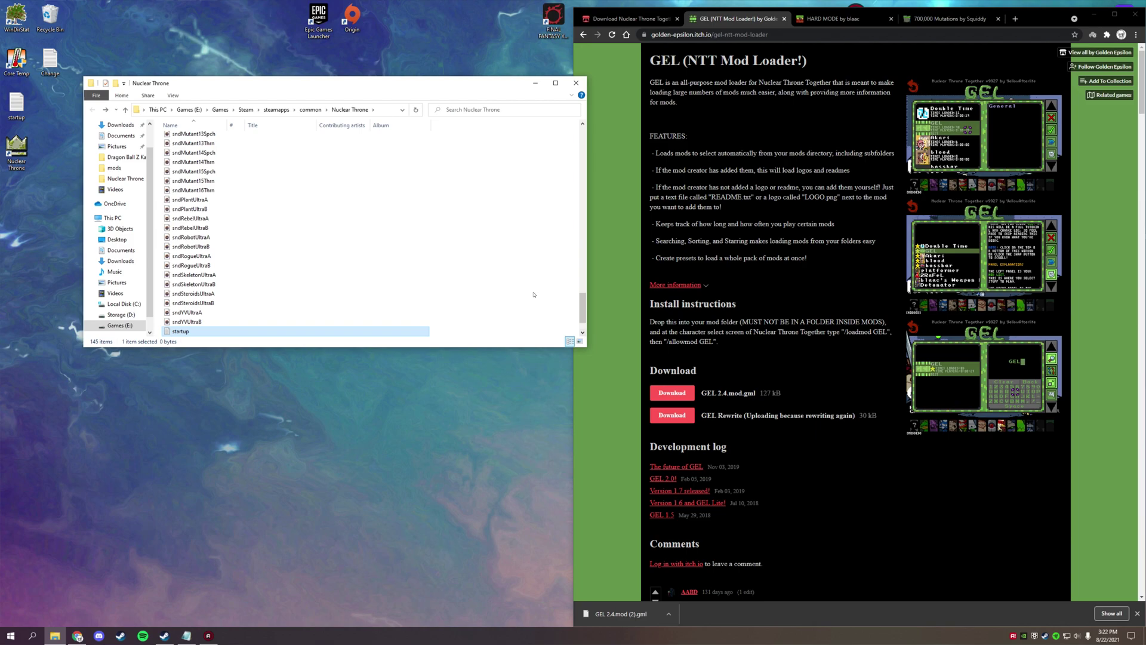
Open startup in Notepad and paste the line /gml game_set_size(426, 240).
{"action": "double_click", "coordinate": [374, 332]}
{"action": "left_click_drag", "start_coordinate": [284, 295], "coordinate": [417, 217]}
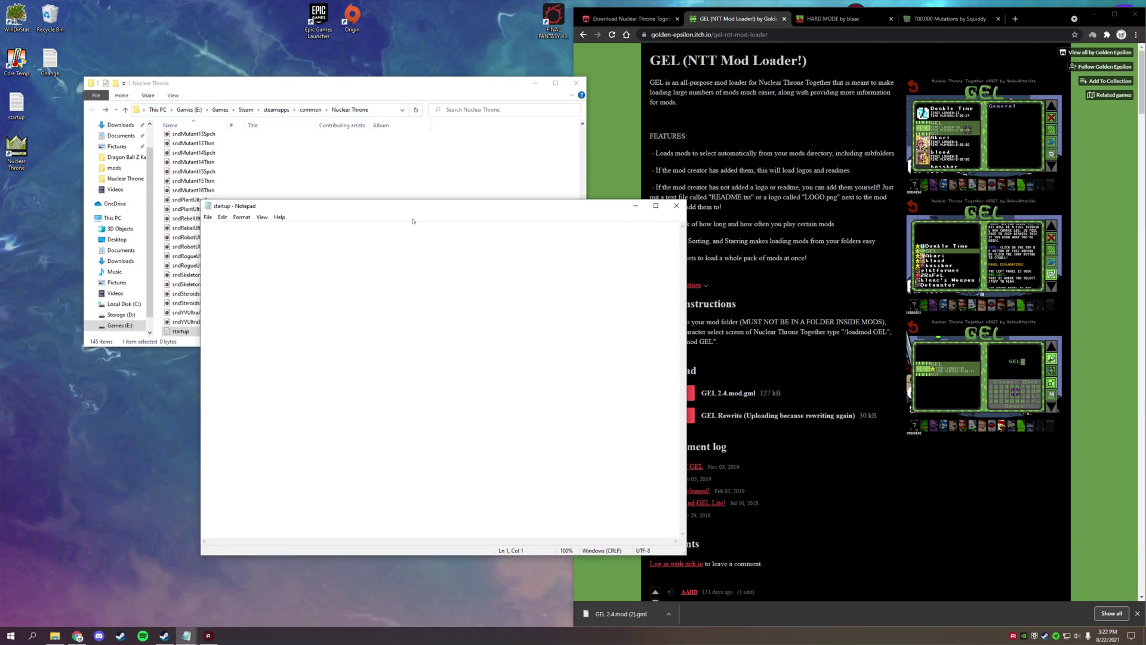
{"action": "left_click_drag", "start_coordinate": [308, 207], "coordinate": [333, 262]}
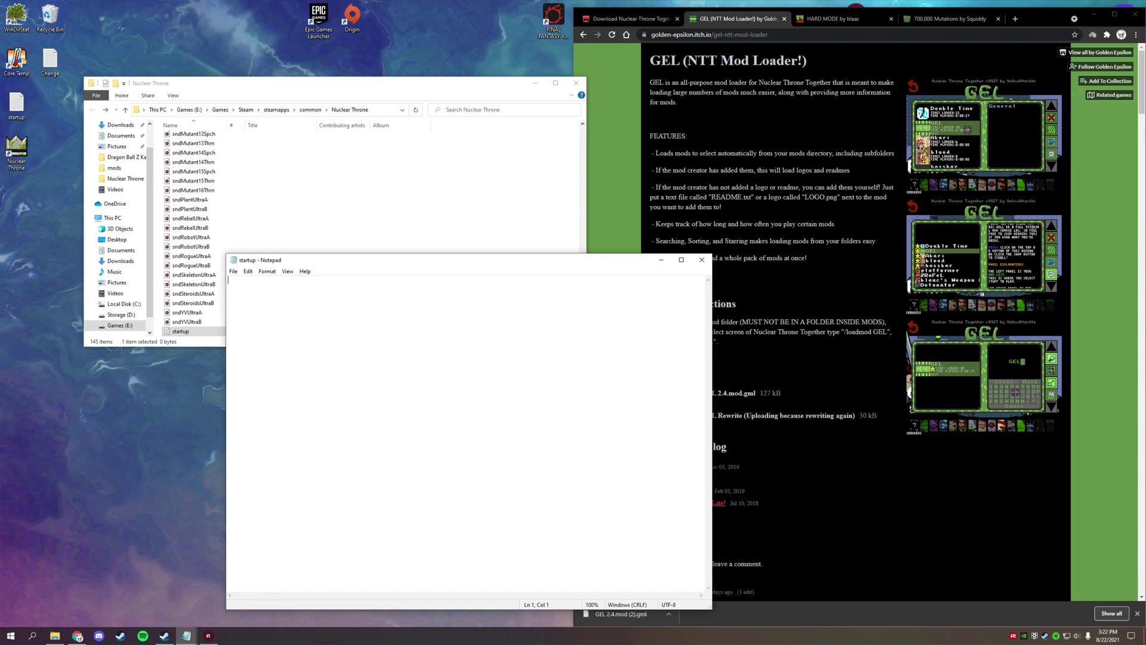
{"action": "left_click", "coordinate": [67, 316]}
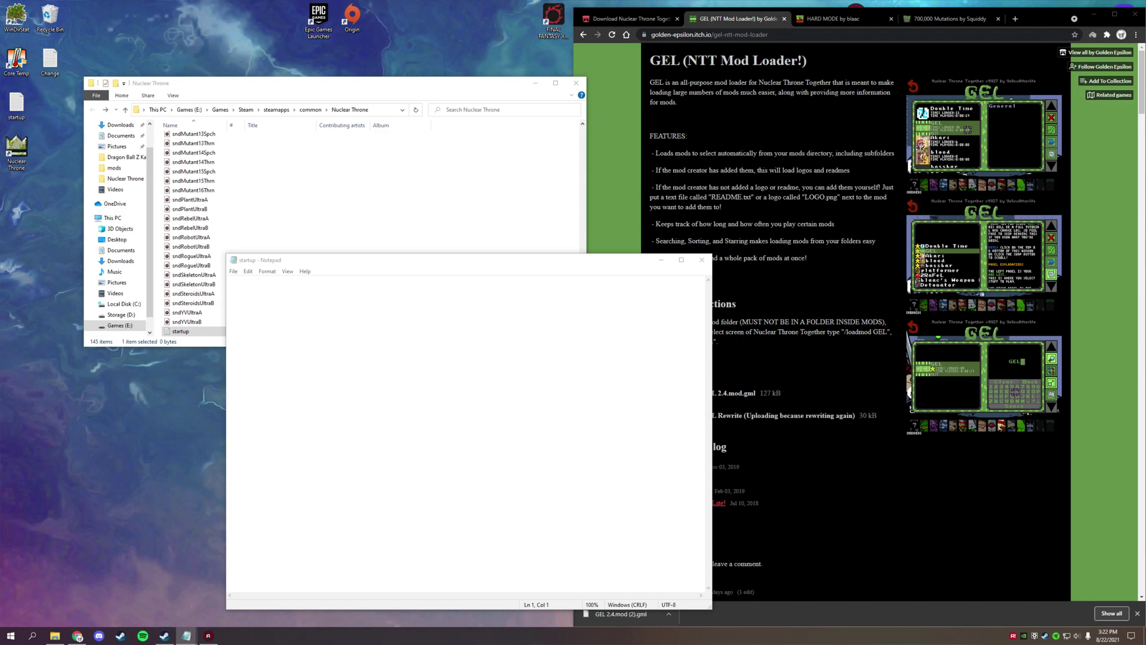
{"action": "left_click", "coordinate": [275, 333]}
{"action": "type", "text": "/gml game_set_size(426, 240)"}
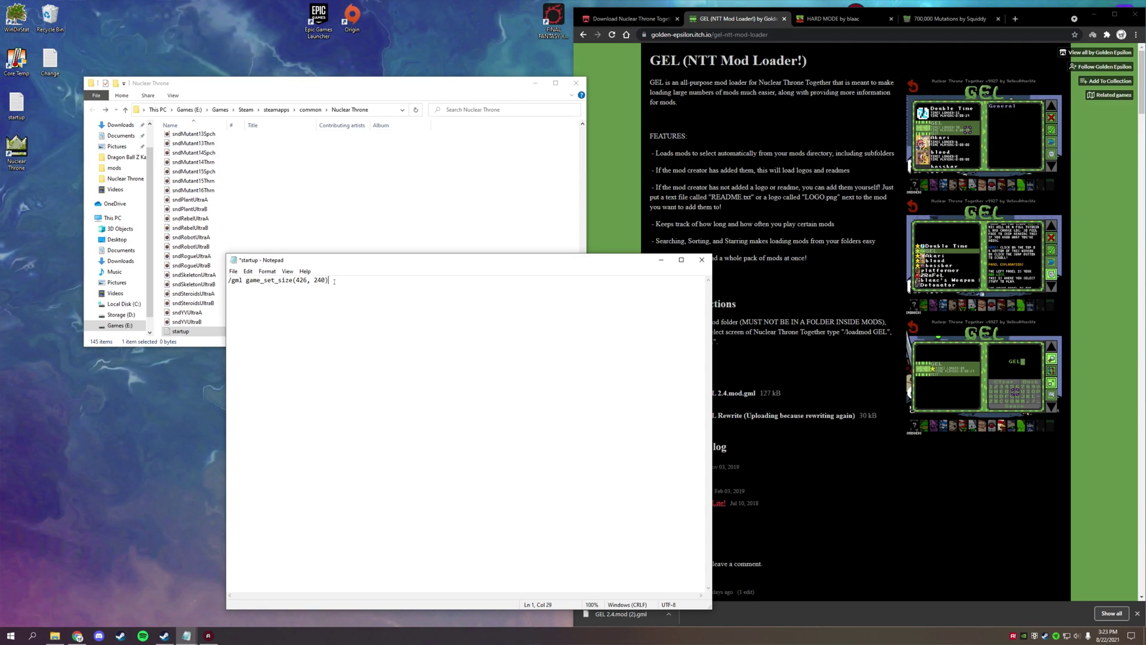
Check the /gml game_set_size(426, 240) line by selecting it, leaving the cursor at its end.
{"action": "left_click_drag", "start_coordinate": [335, 281], "coordinate": [228, 281]}
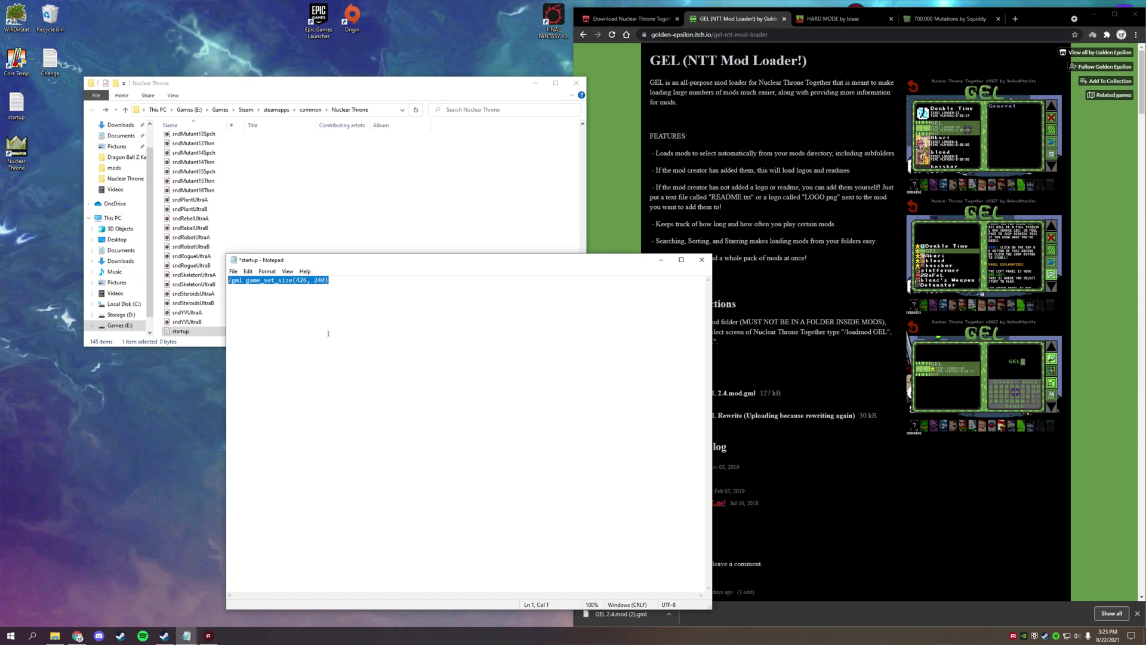
{"action": "left_click", "coordinate": [344, 279]}
{"action": "left_click_drag", "start_coordinate": [329, 280], "coordinate": [228, 280]}
{"action": "left_click", "coordinate": [344, 281]}
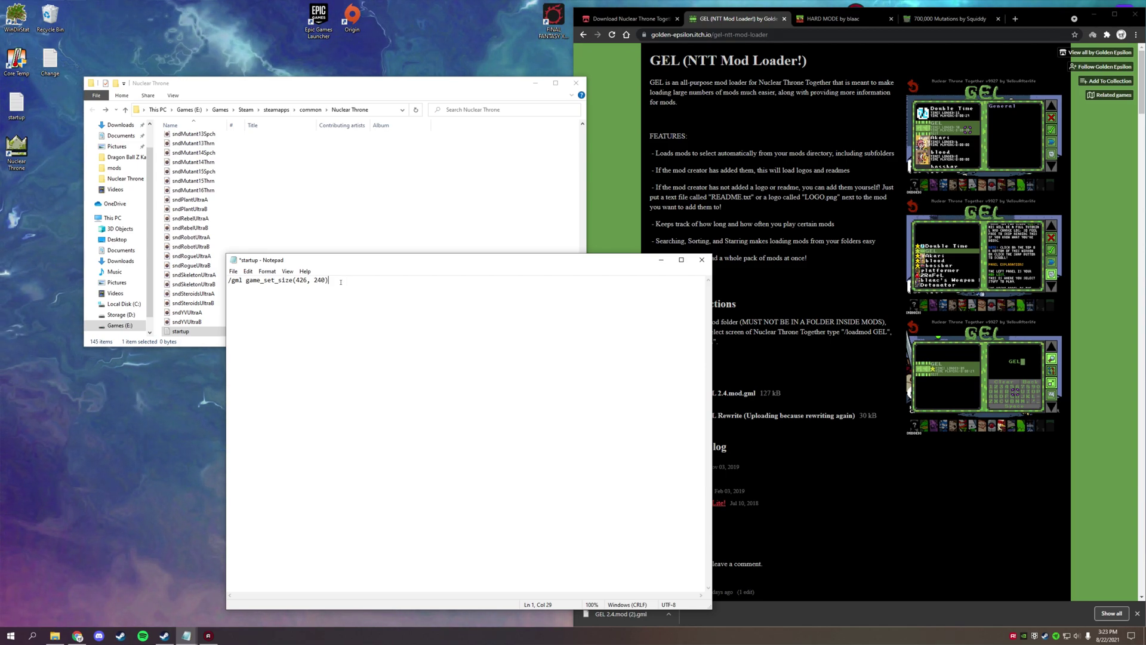
{"action": "left_click_drag", "start_coordinate": [344, 282], "coordinate": [229, 281]}
{"action": "left_click", "coordinate": [373, 285]}
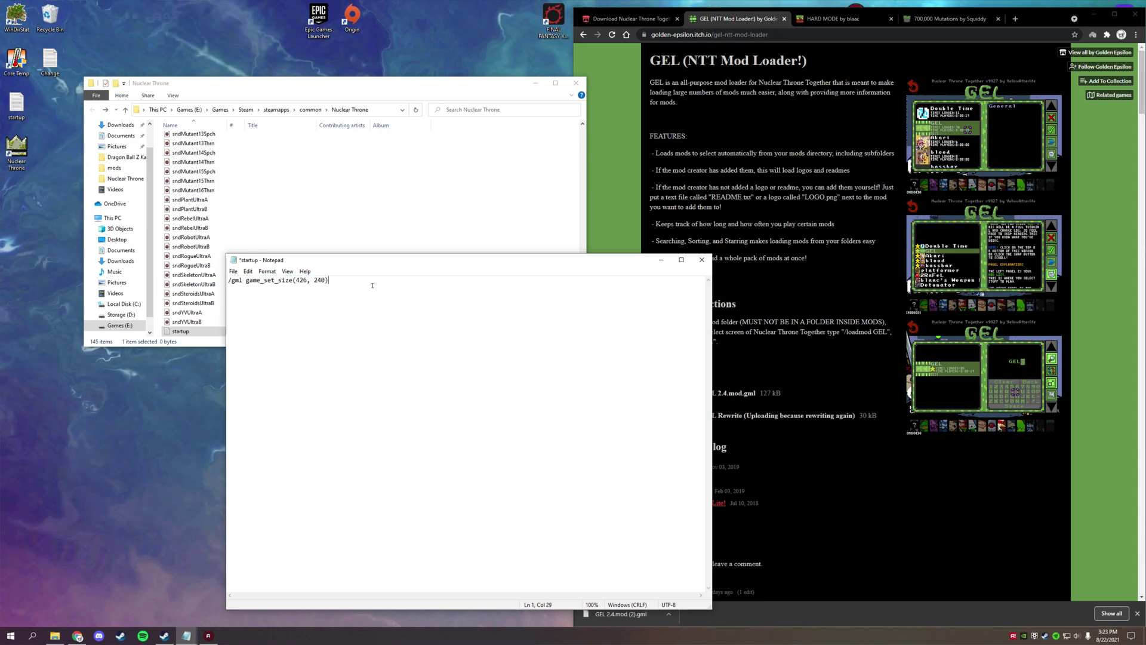
{"action": "left_click_drag", "start_coordinate": [332, 283], "coordinate": [229, 281]}
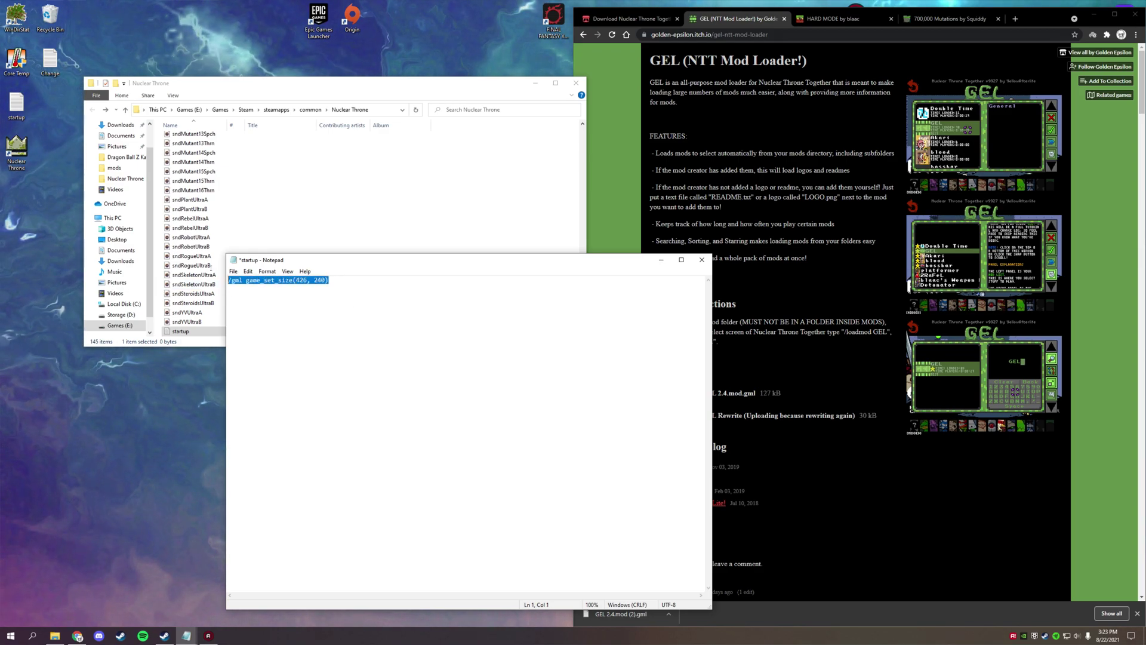
{"action": "left_click", "coordinate": [353, 282]}
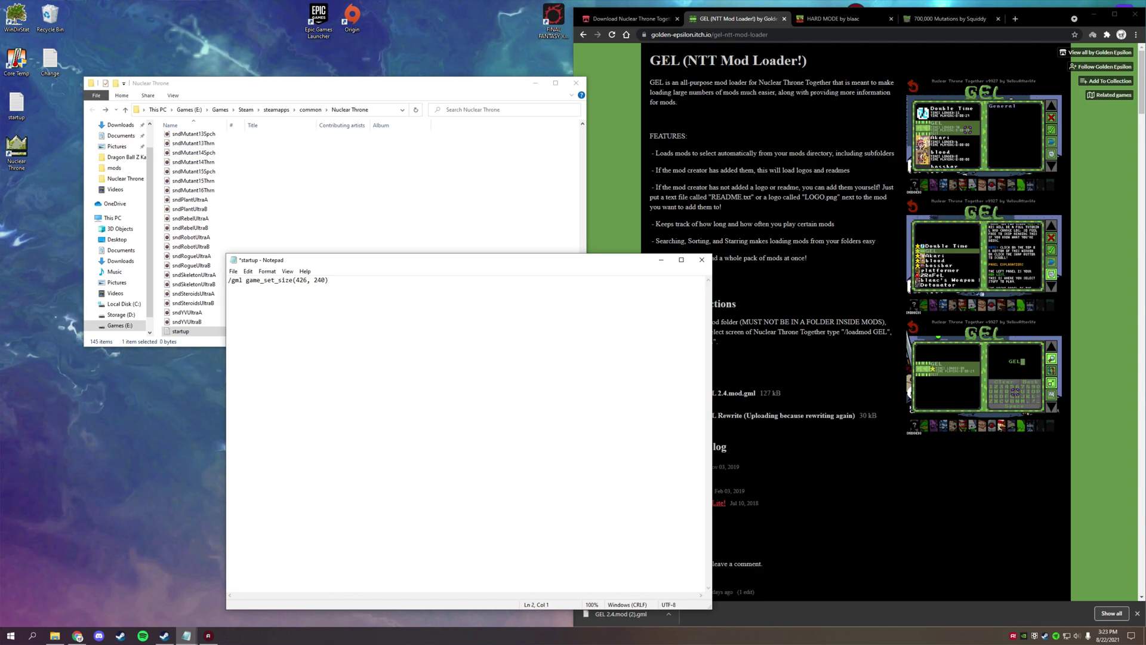
Arrange File Explorer at the top-left with Notepad in front to its right.
{"action": "left_click", "coordinate": [66, 419]}
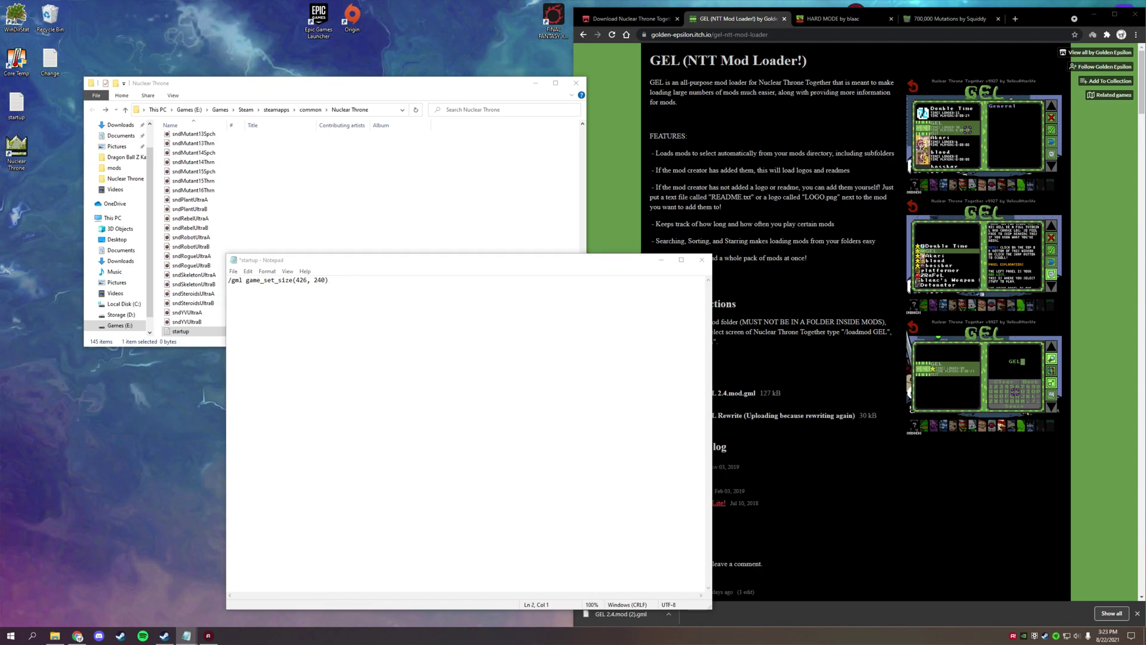
{"action": "left_click", "coordinate": [328, 328]}
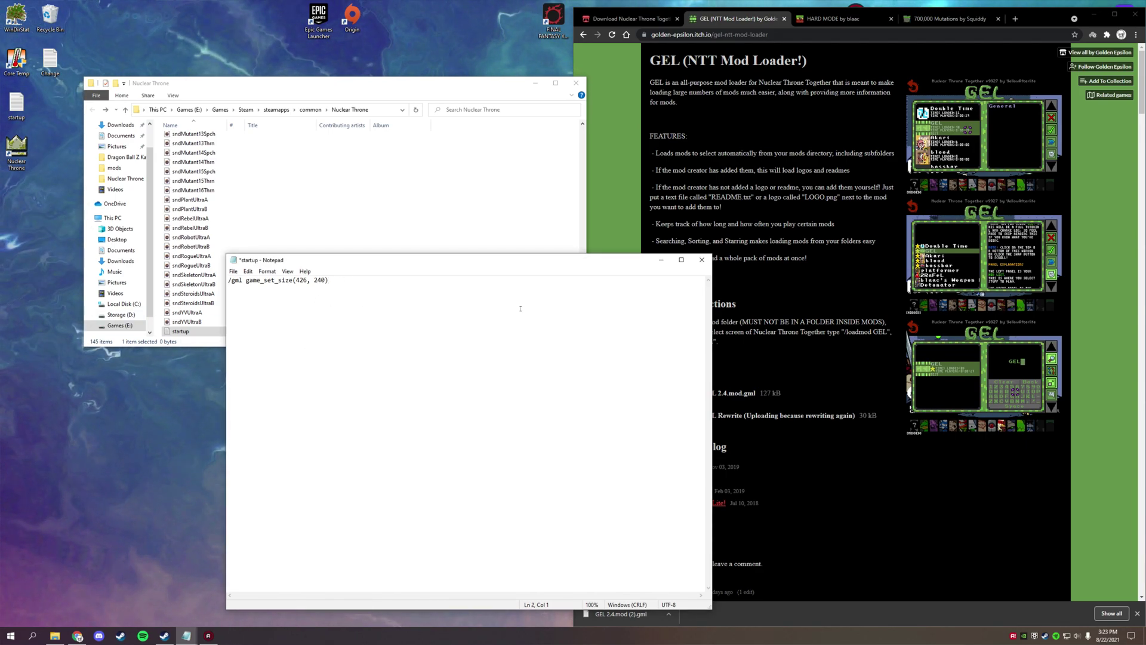
{"action": "mouse_move", "coordinate": [521, 264]}
{"action": "left_mouse_down"}
{"action": "mouse_move", "coordinate": [549, 267]}
{"action": "mouse_move", "coordinate": [507, 275]}
{"action": "left_mouse_up"}
{"action": "left_click_drag", "start_coordinate": [407, 91], "coordinate": [357, 28]}
{"action": "left_click_drag", "start_coordinate": [572, 272], "coordinate": [567, 277]}
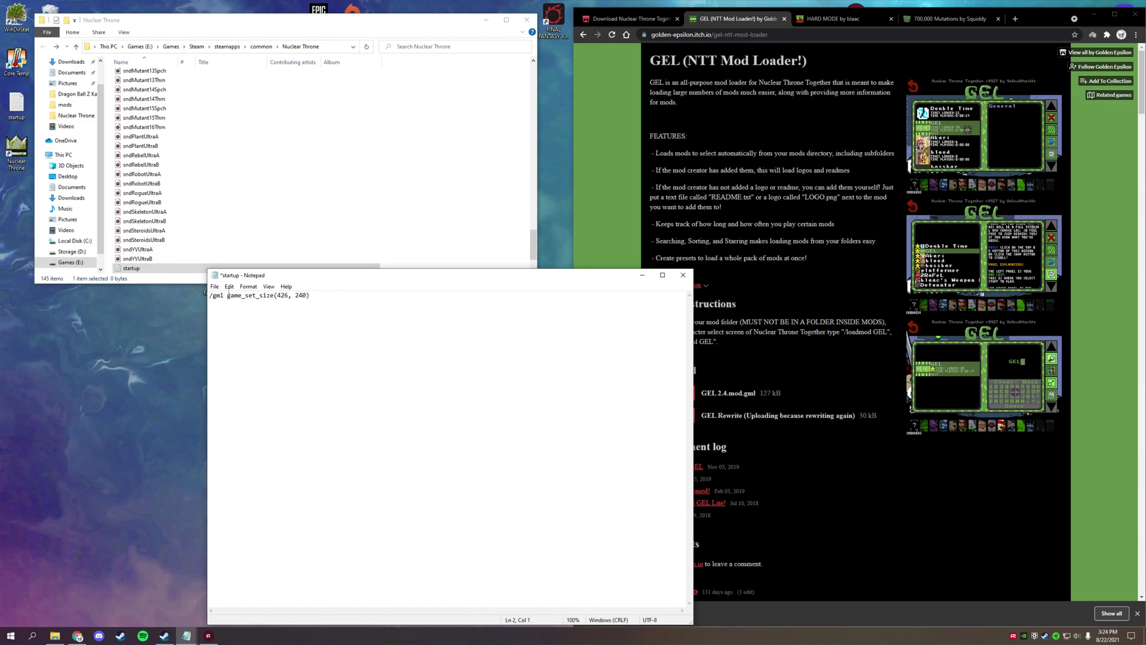
Scroll Explorer to the top of the Nuclear Throne folder and reopen the mods folder.
{"action": "key", "text": "ctrl+a"}
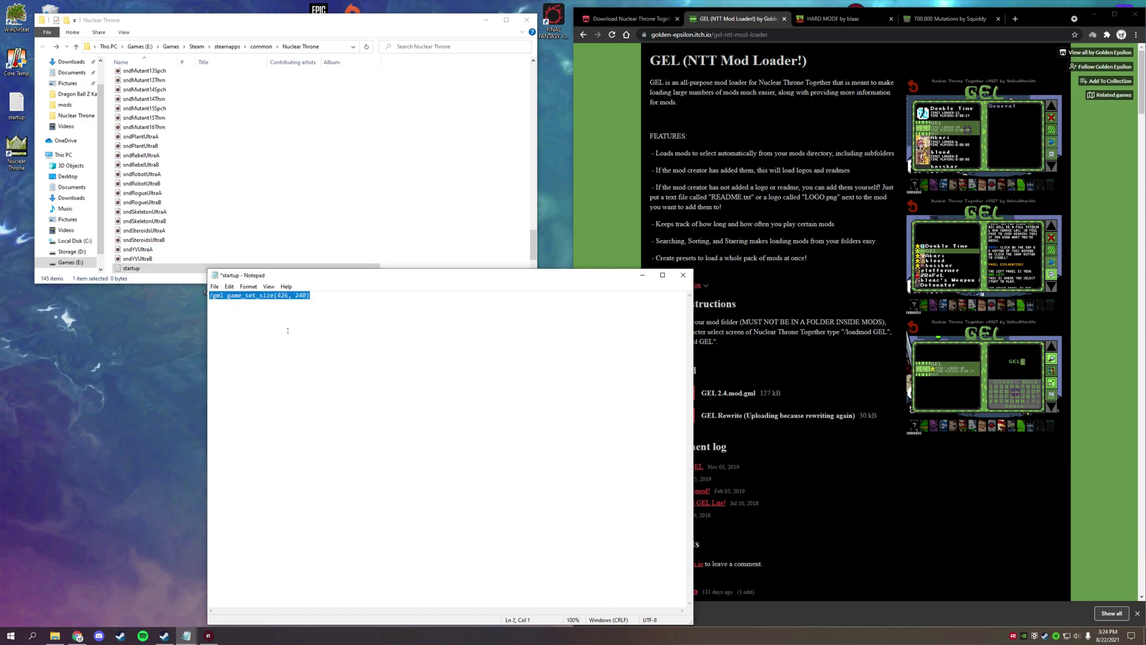
{"action": "left_click", "coordinate": [208, 301]}
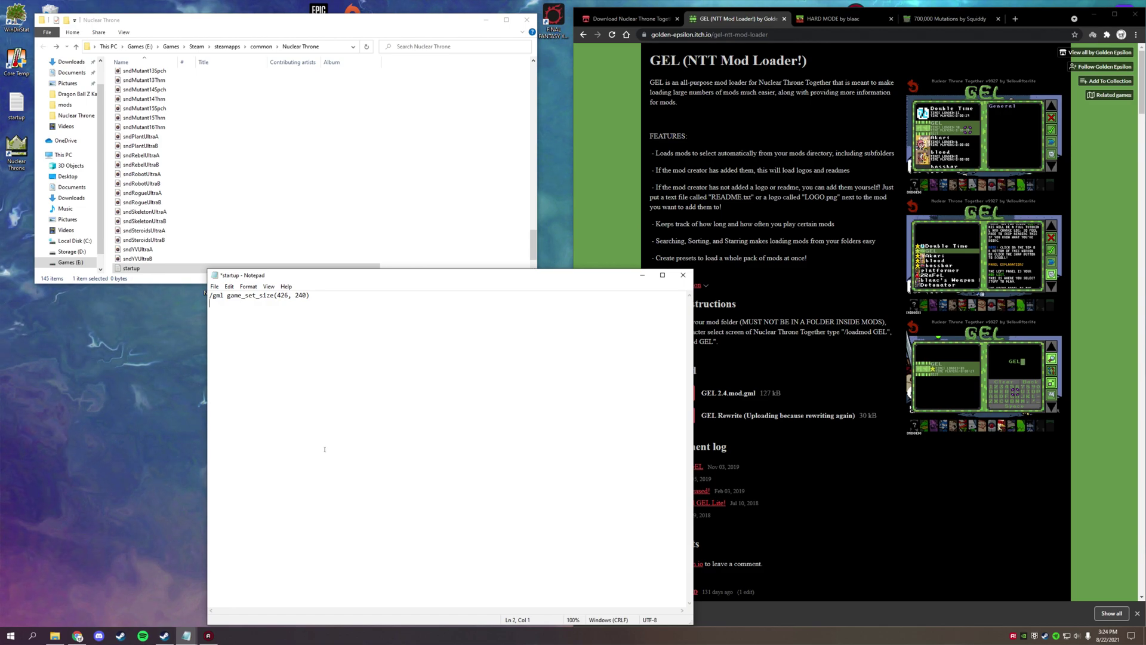
{"action": "left_click", "coordinate": [471, 261]}
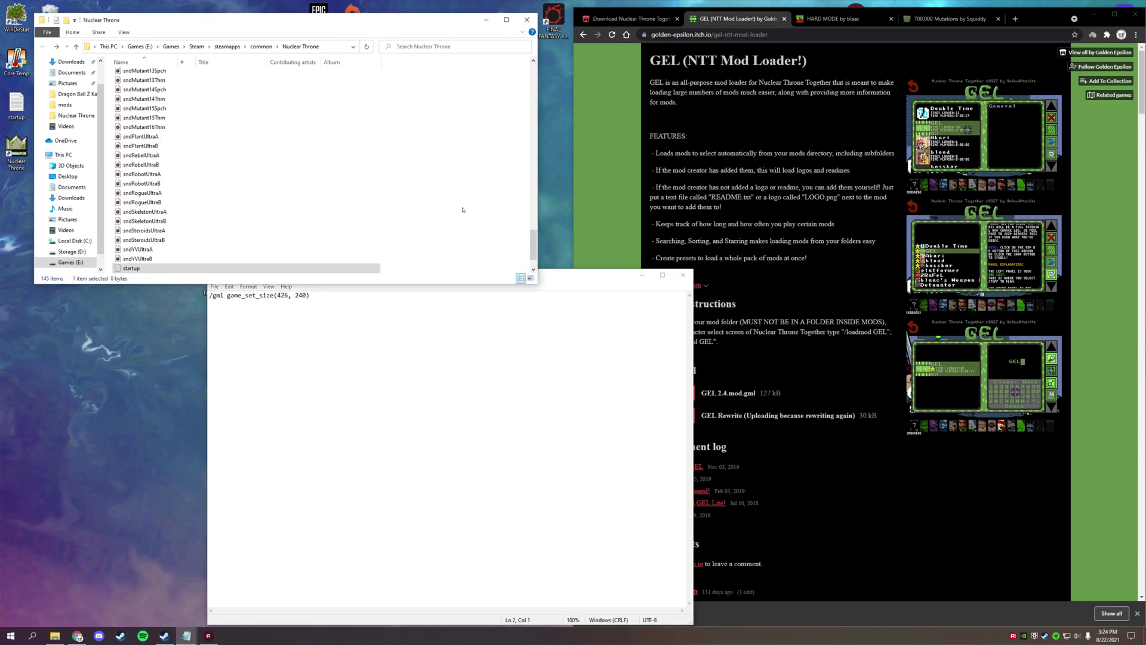
{"action": "scroll", "coordinate": [460, 221], "scroll_direction": "up", "scroll_amount": 15}
{"action": "scroll", "coordinate": [457, 214], "scroll_direction": "up", "scroll_amount": 10}
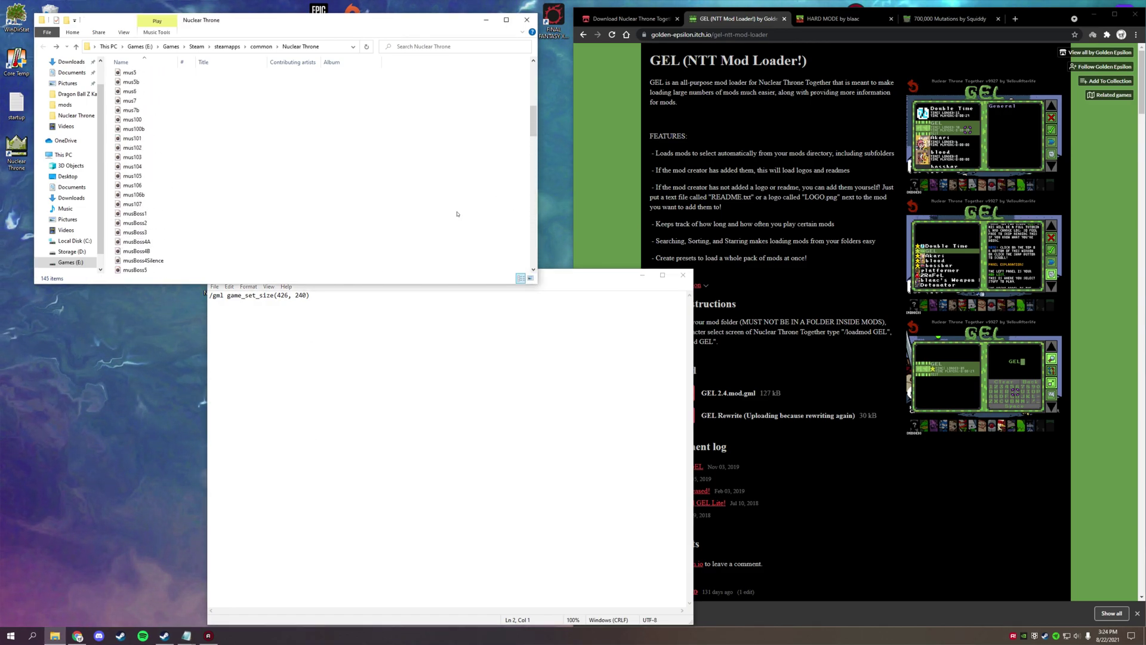
{"action": "double_click", "coordinate": [184, 76]}
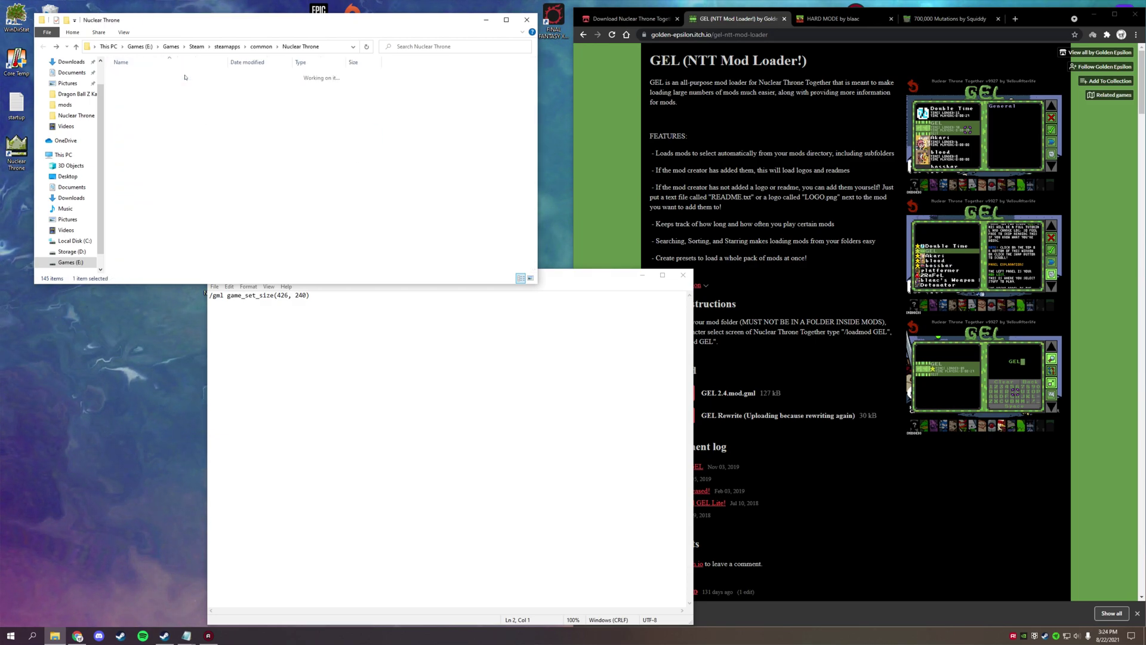
{"action": "left_click_drag", "start_coordinate": [189, 25], "coordinate": [181, 13]}
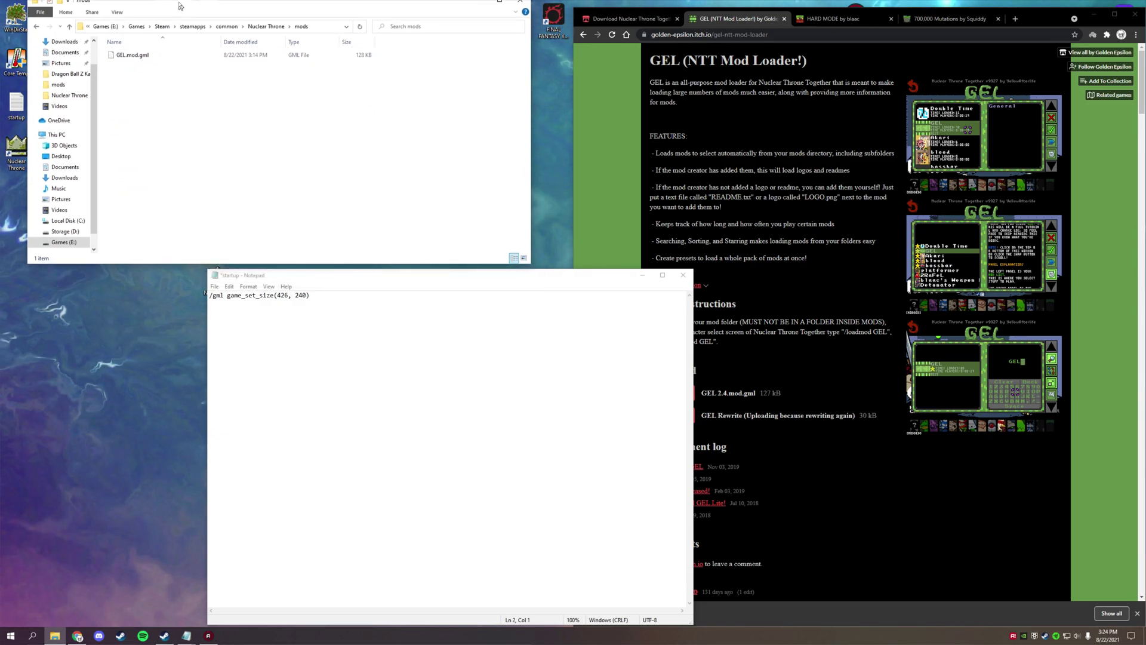
Add /loadmod gel as the startup file's second line and save the file.
{"action": "left_click", "coordinate": [315, 375]}
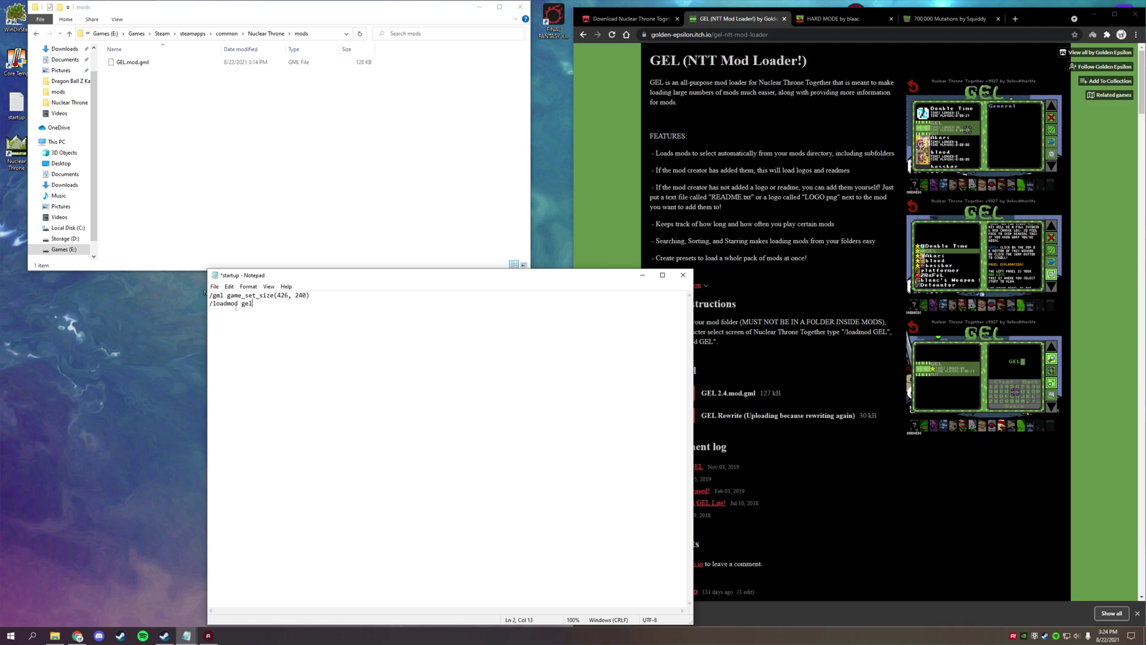
{"action": "left_click", "coordinate": [214, 286]}
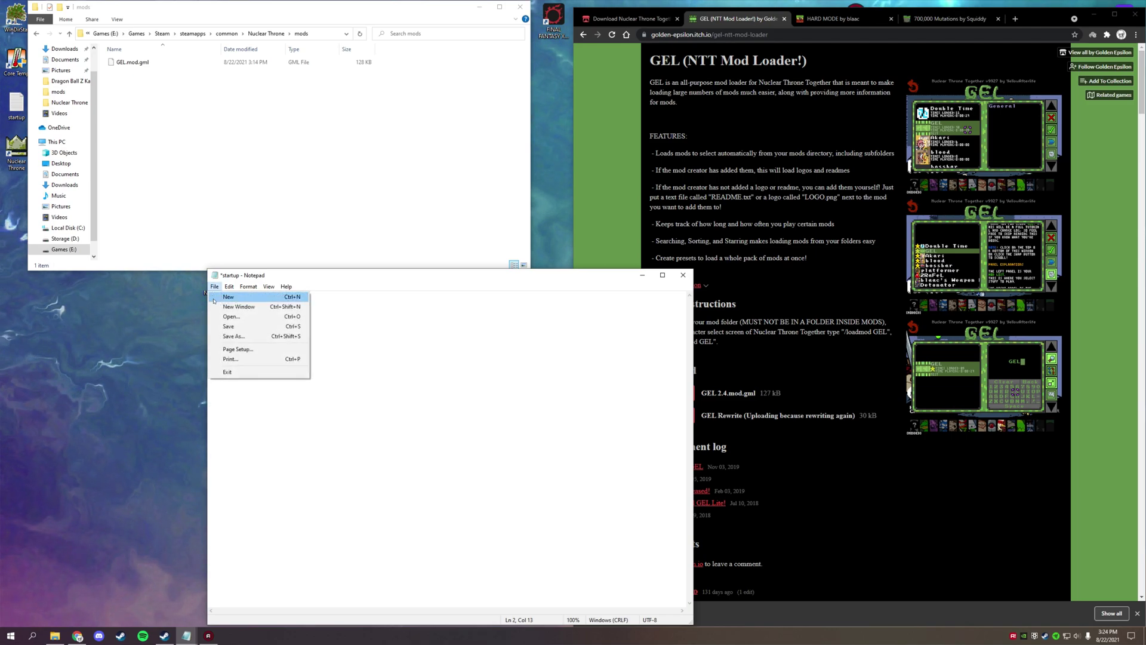
{"action": "left_click", "coordinate": [230, 334]}
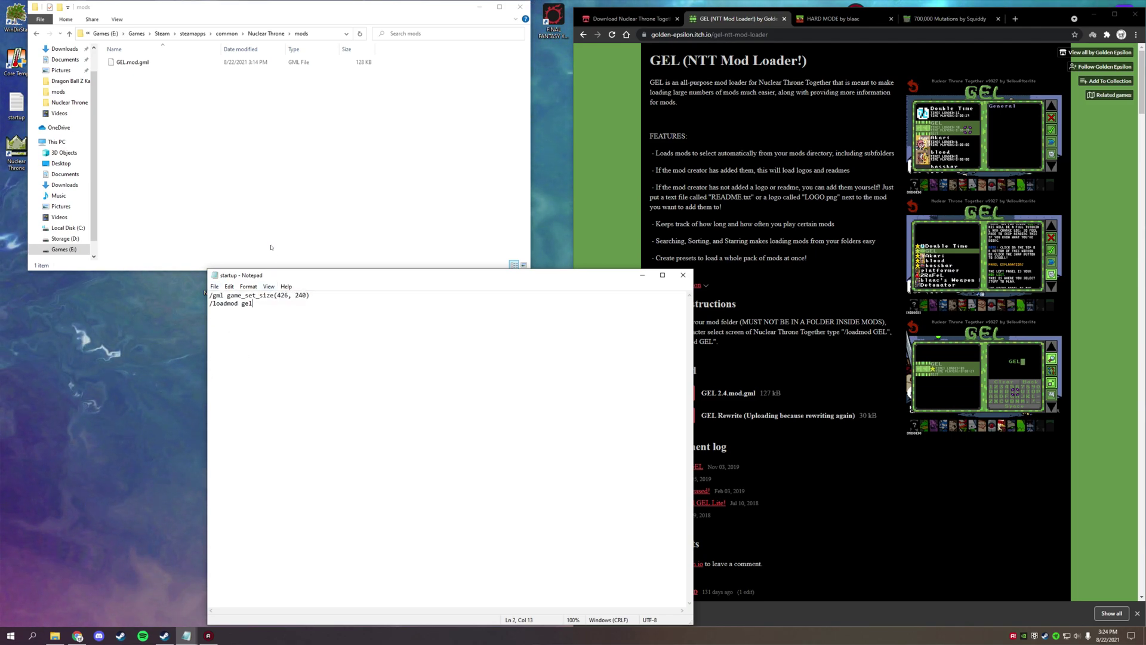
Go back up to the Nuclear Throne folder and recheck the startup file's contents.
{"action": "left_click", "coordinate": [158, 134]}
{"action": "key", "text": "alt+Up"}
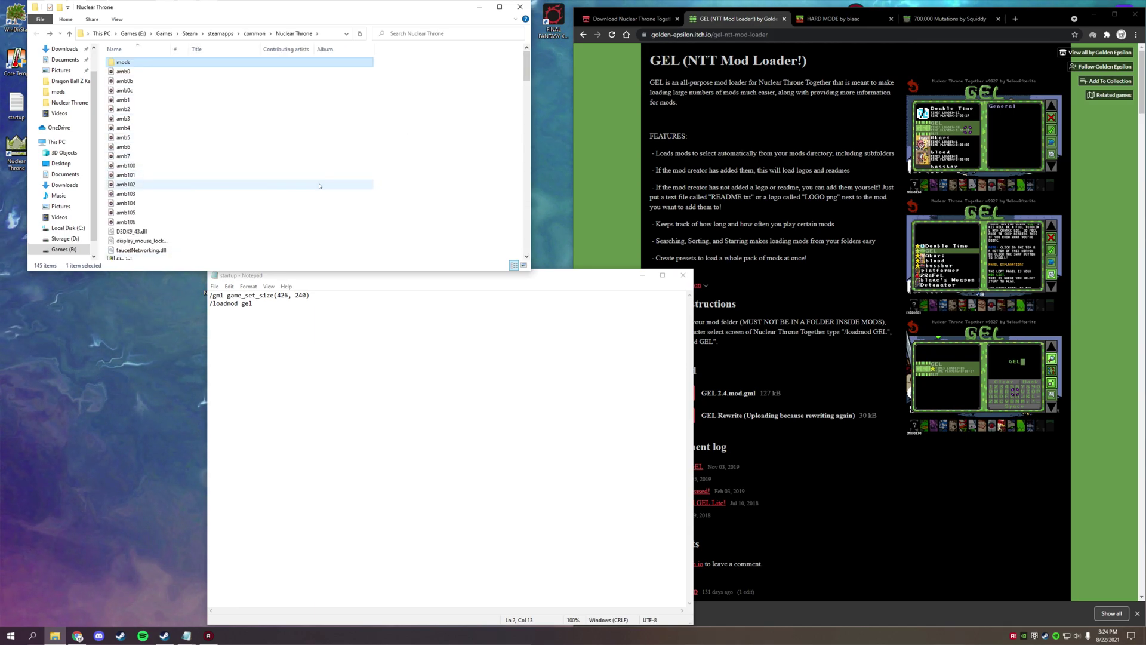
{"action": "scroll", "coordinate": [323, 182], "scroll_direction": "down", "scroll_amount": 15}
{"action": "scroll", "coordinate": [323, 182], "scroll_direction": "down", "scroll_amount": 20}
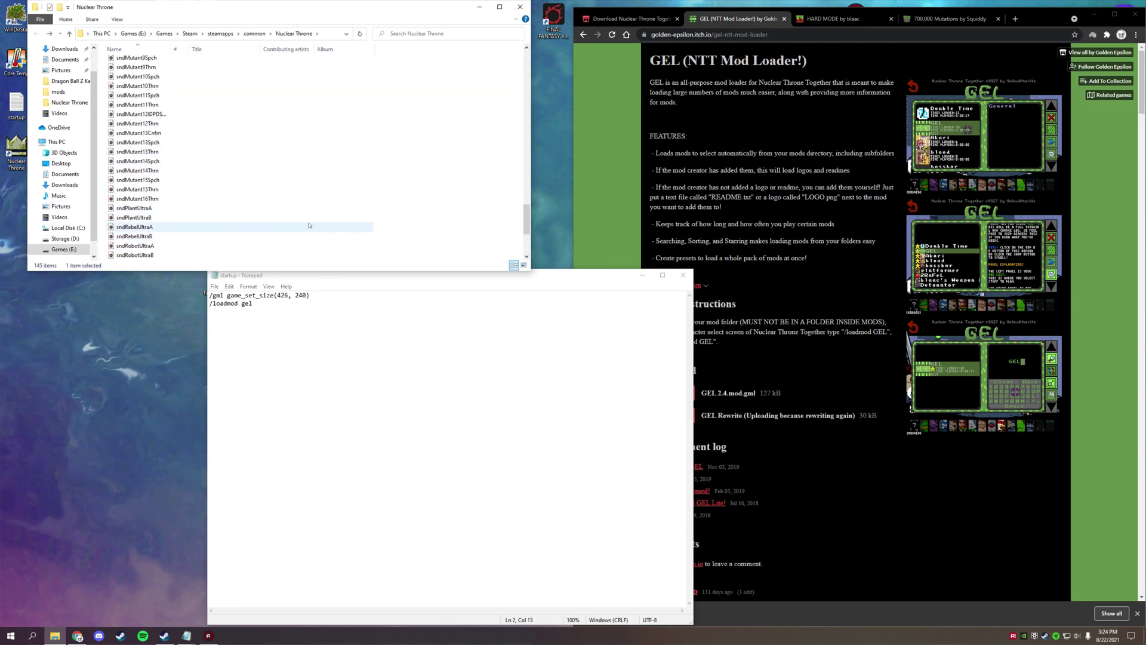
{"action": "scroll", "coordinate": [417, 209], "scroll_direction": "up", "scroll_amount": 12}
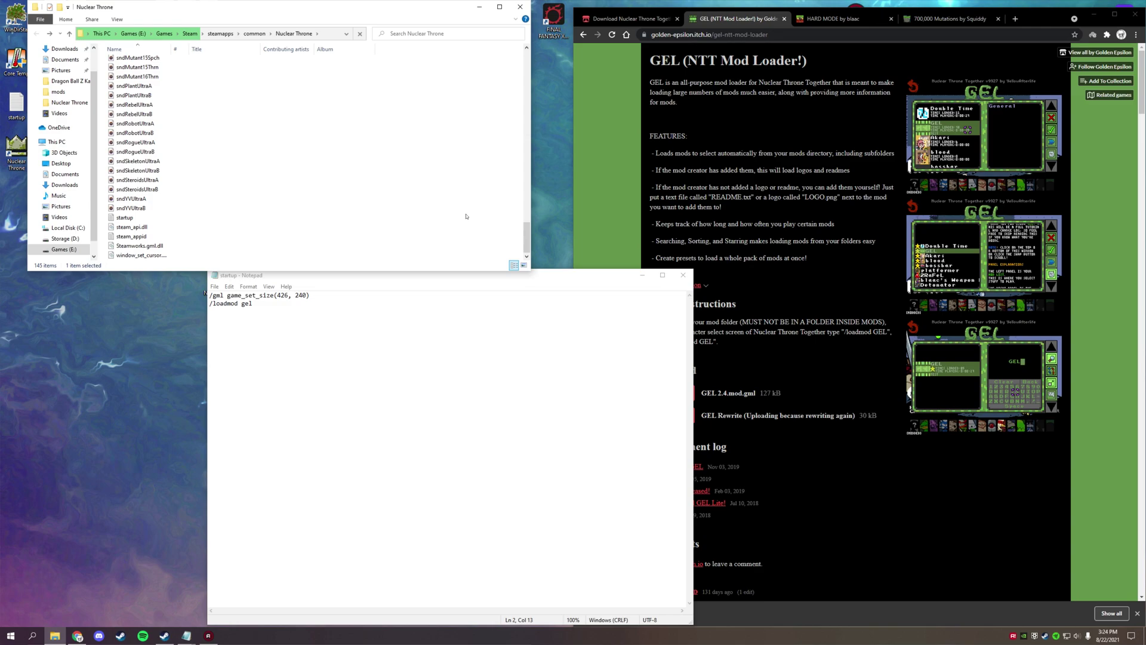
{"action": "scroll", "coordinate": [464, 219], "scroll_direction": "up", "scroll_amount": 20}
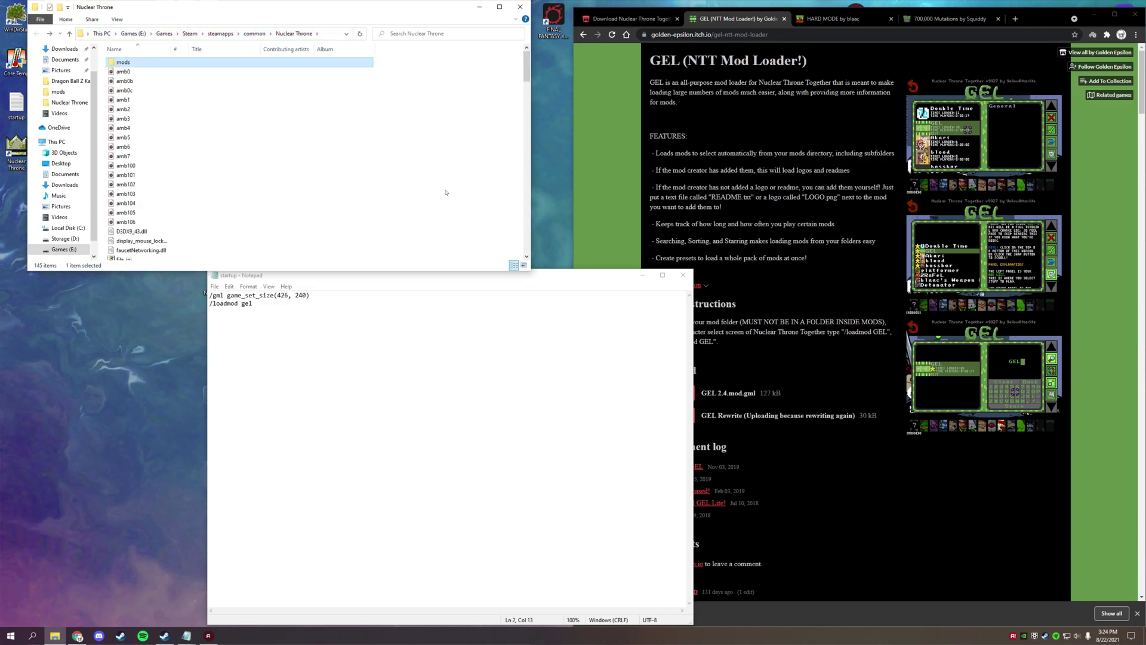
{"action": "left_click", "coordinate": [256, 311]}
{"action": "key", "text": "ctrl+a"}
{"action": "left_click", "coordinate": [256, 311]}
Launch the NuclearThroneTogether executable from the game folder.
{"action": "scroll", "coordinate": [308, 198], "scroll_direction": "down", "scroll_amount": 6}
{"action": "scroll", "coordinate": [308, 197], "scroll_direction": "down", "scroll_amount": 10}
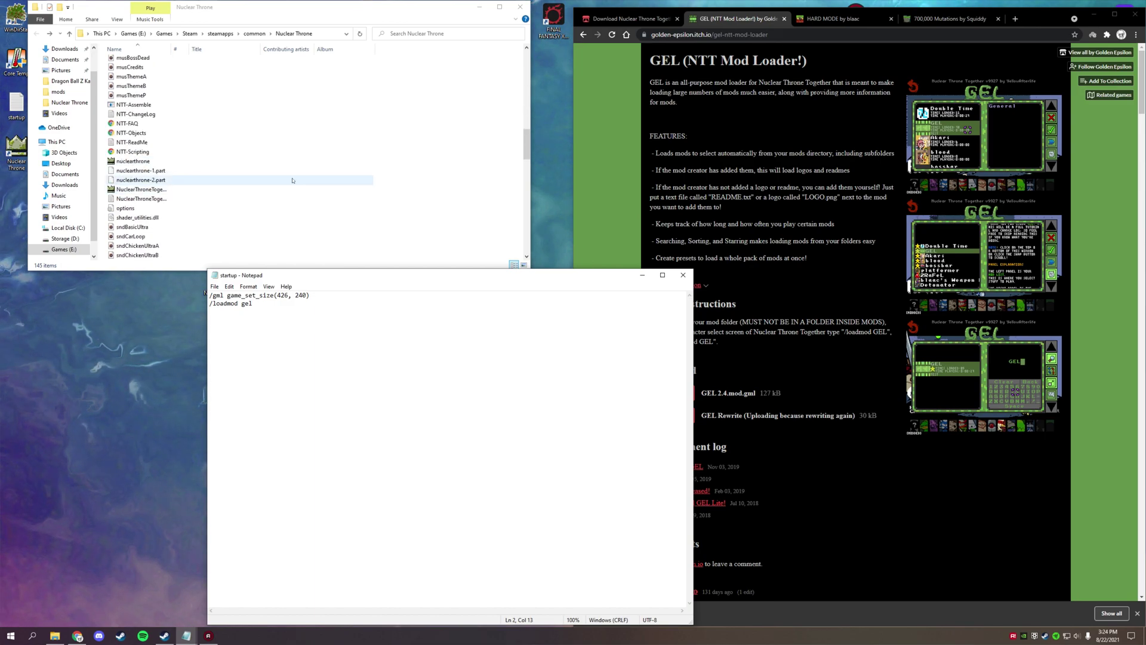
{"action": "left_click", "coordinate": [236, 189]}
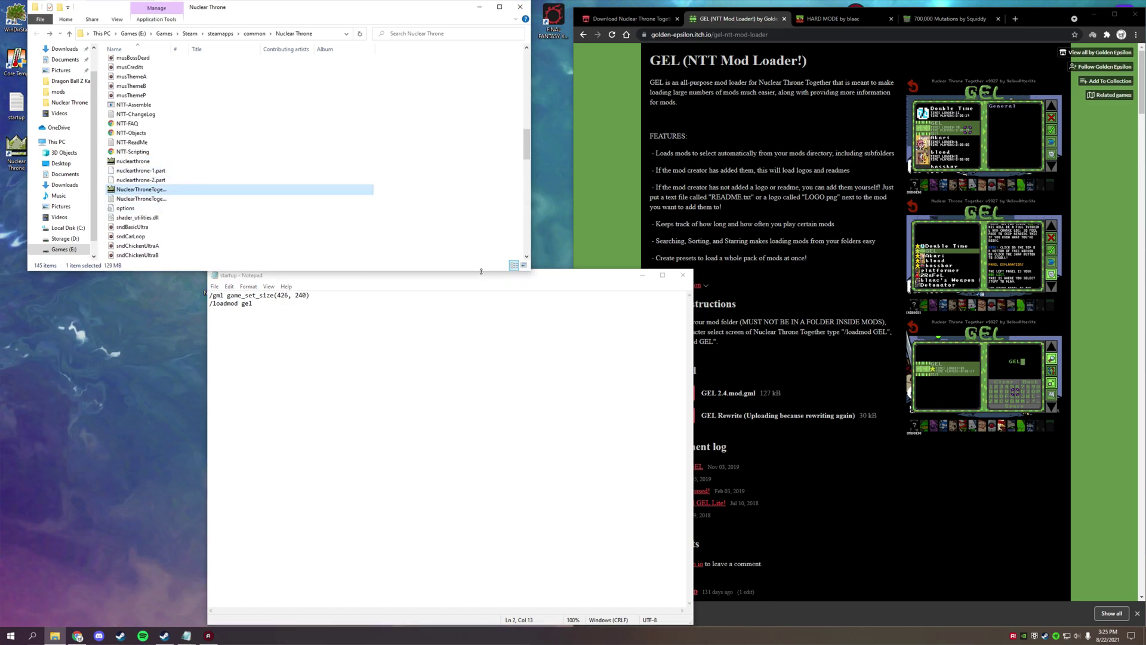
{"action": "key", "text": "Return"}
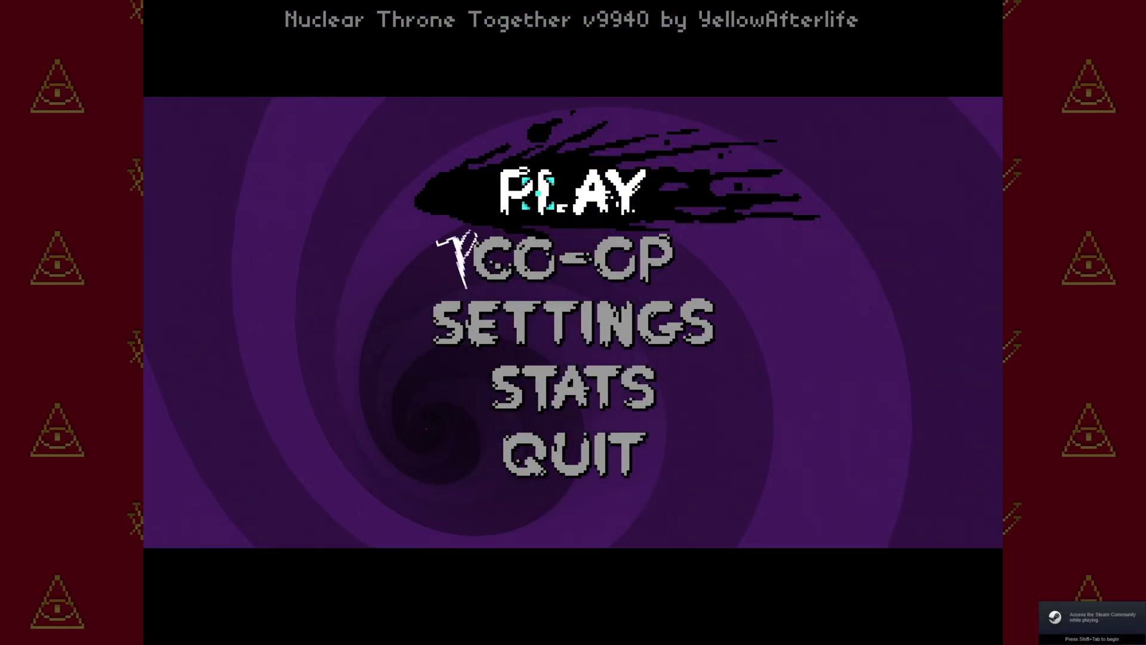
Start a game and run /allowmod gel in the chat console.
{"action": "left_click", "coordinate": [541, 194]}
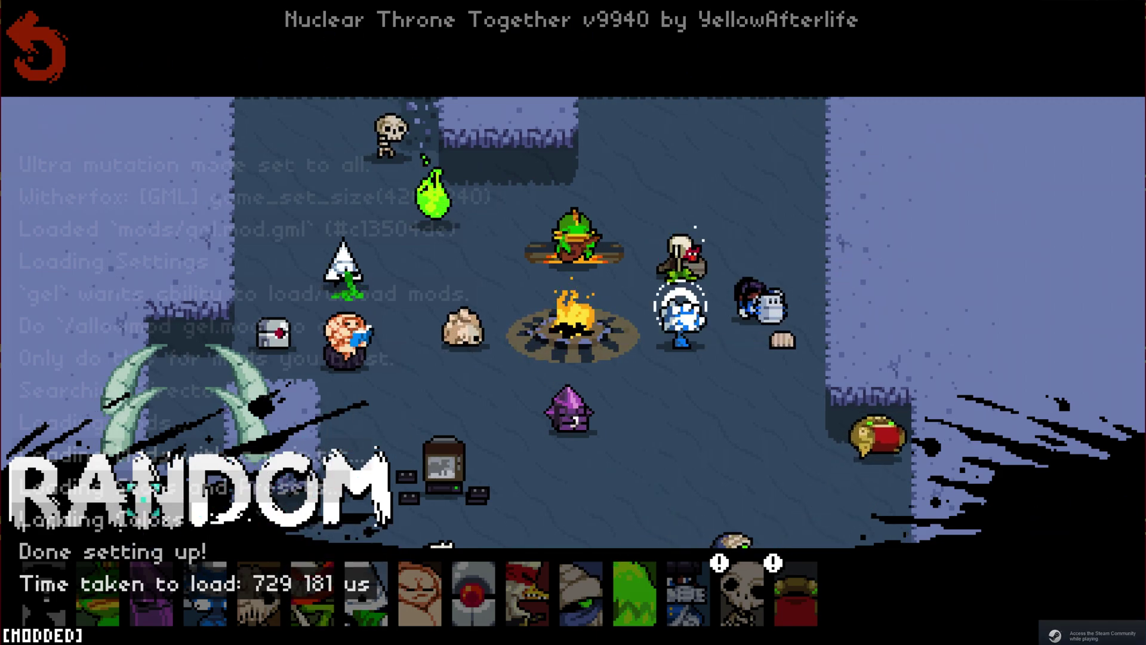
{"action": "key", "text": "Return"}
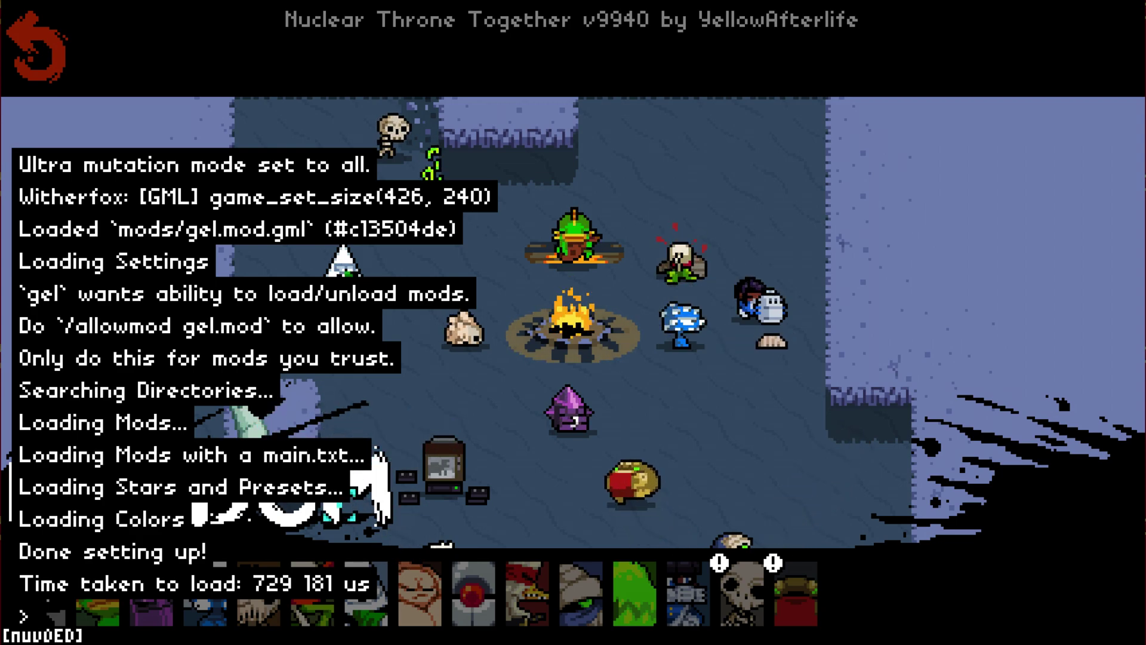
{"action": "key", "text": "Escape"}
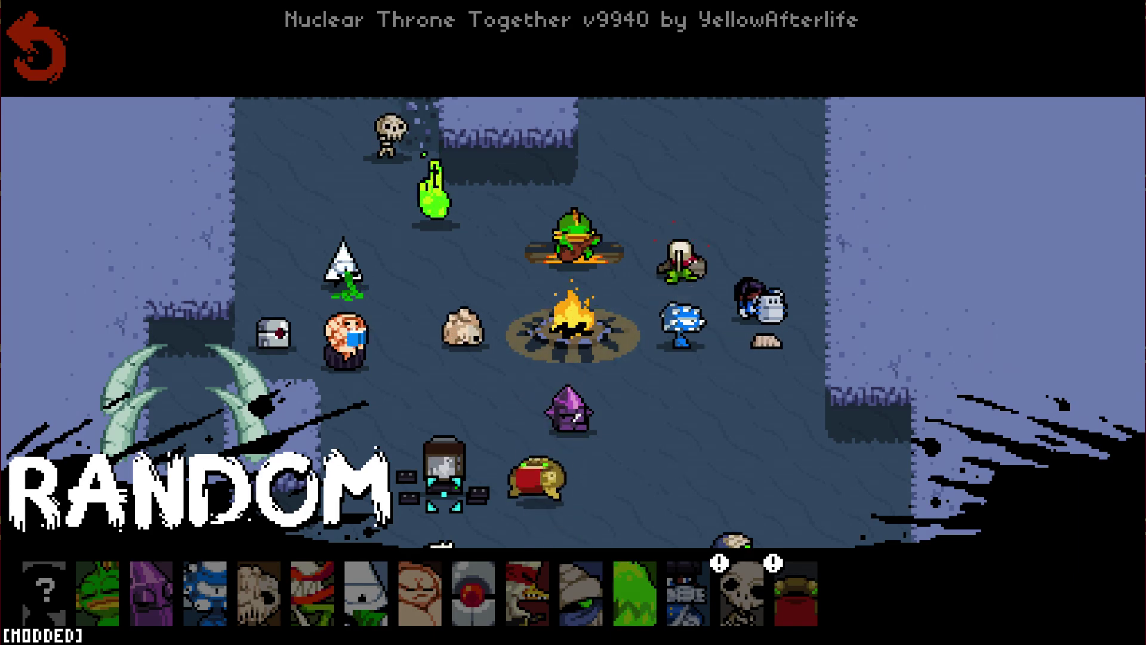
{"action": "type", "text": "/"}
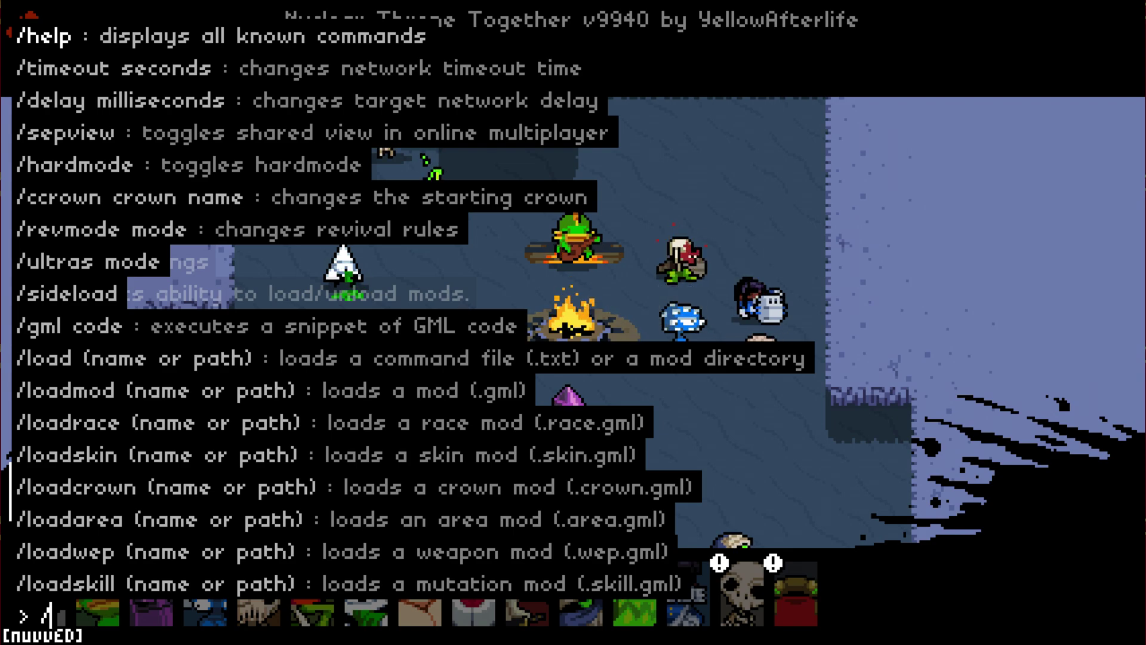
{"action": "type", "text": "a"}
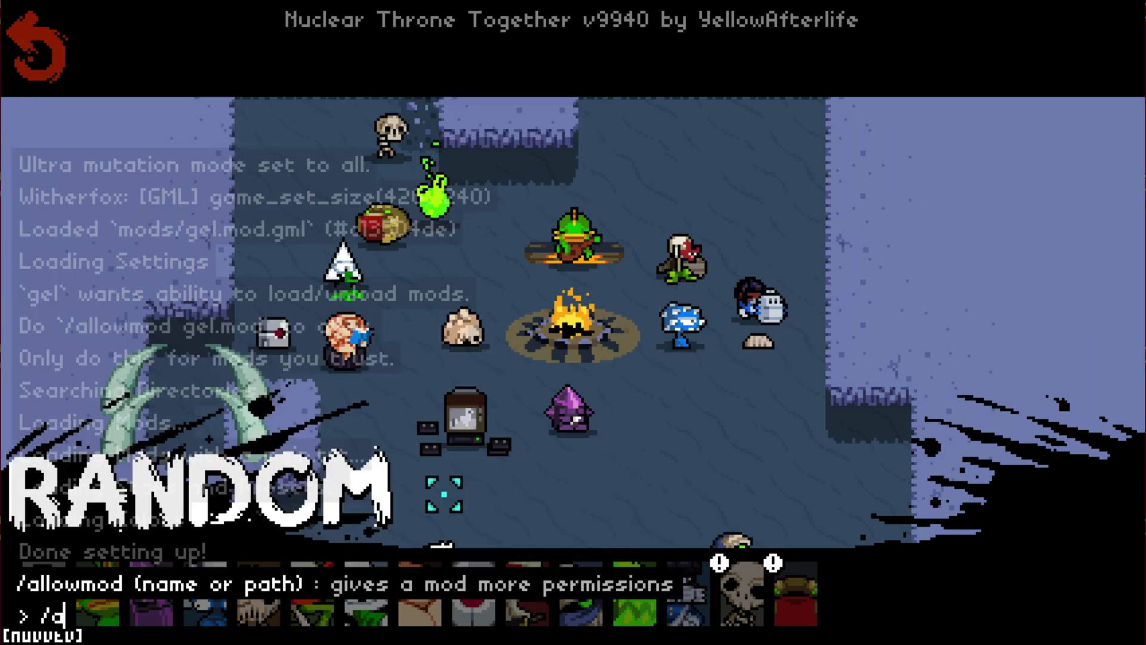
{"action": "type", "text": "llowmod"}
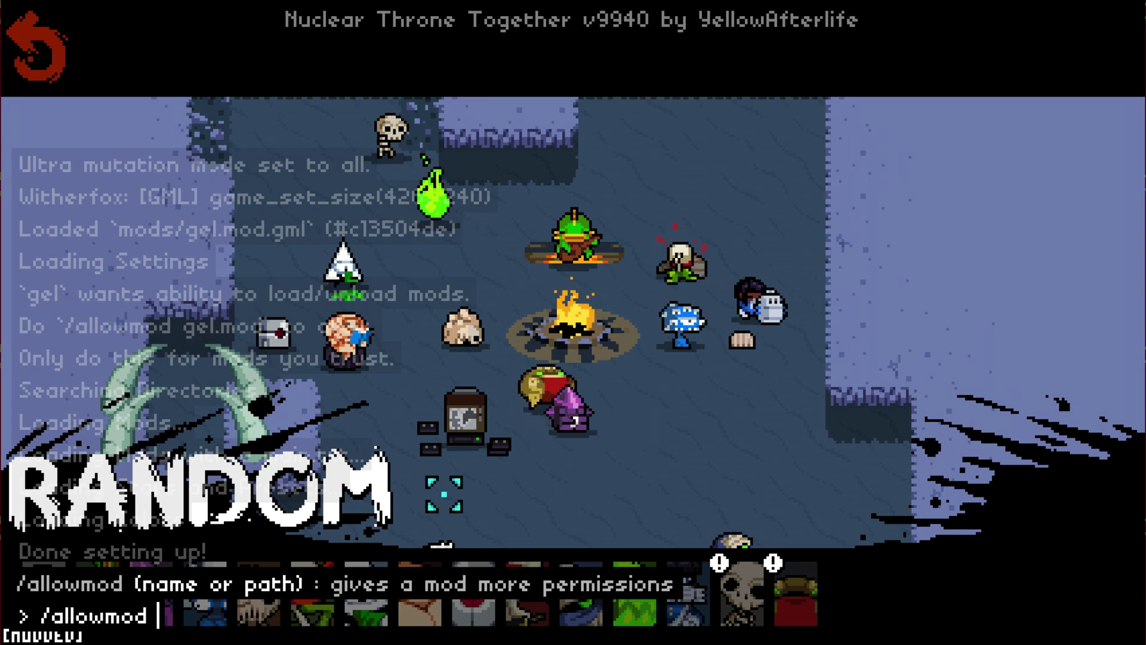
{"action": "type", "text": "gel"}
{"action": "key", "text": "Return"}
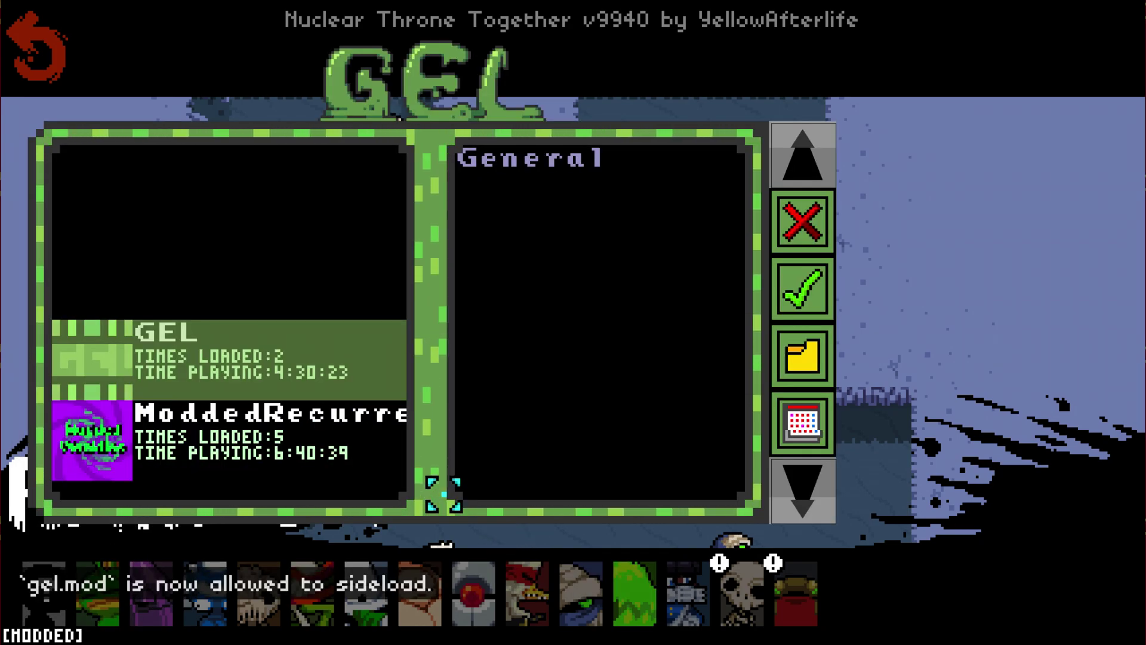
Try loading ModdedRecurrents from the GEL menu, close the menu and quit the game.
{"action": "scroll", "coordinate": [277, 302], "scroll_direction": "down", "scroll_amount": 1}
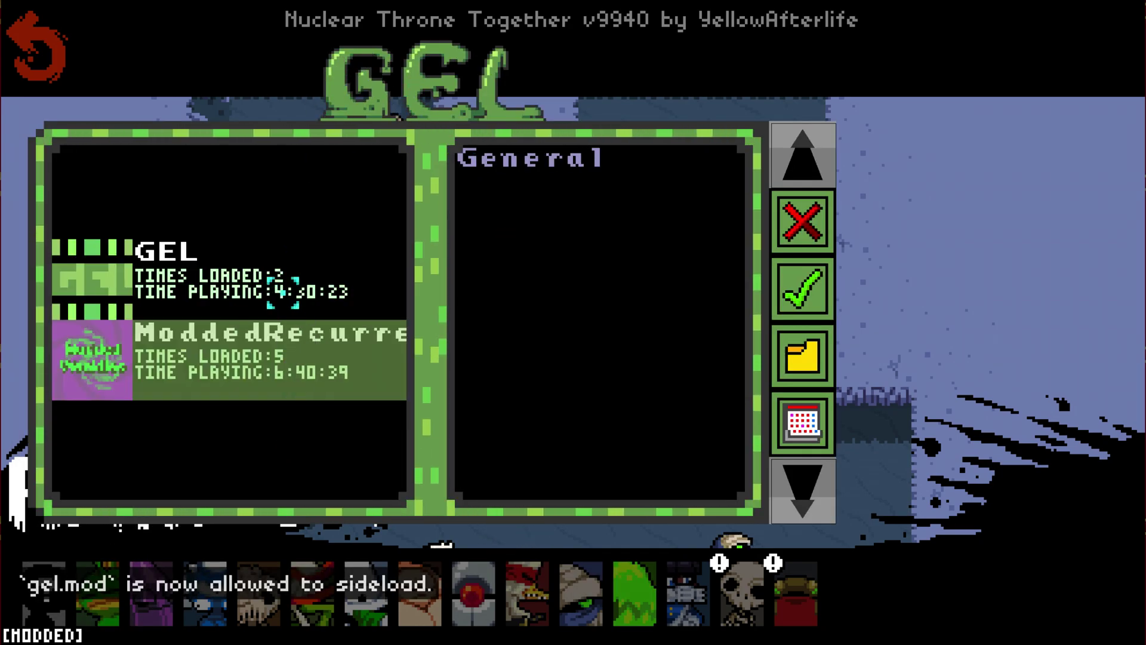
{"action": "scroll", "coordinate": [272, 345], "scroll_direction": "down", "scroll_amount": 1}
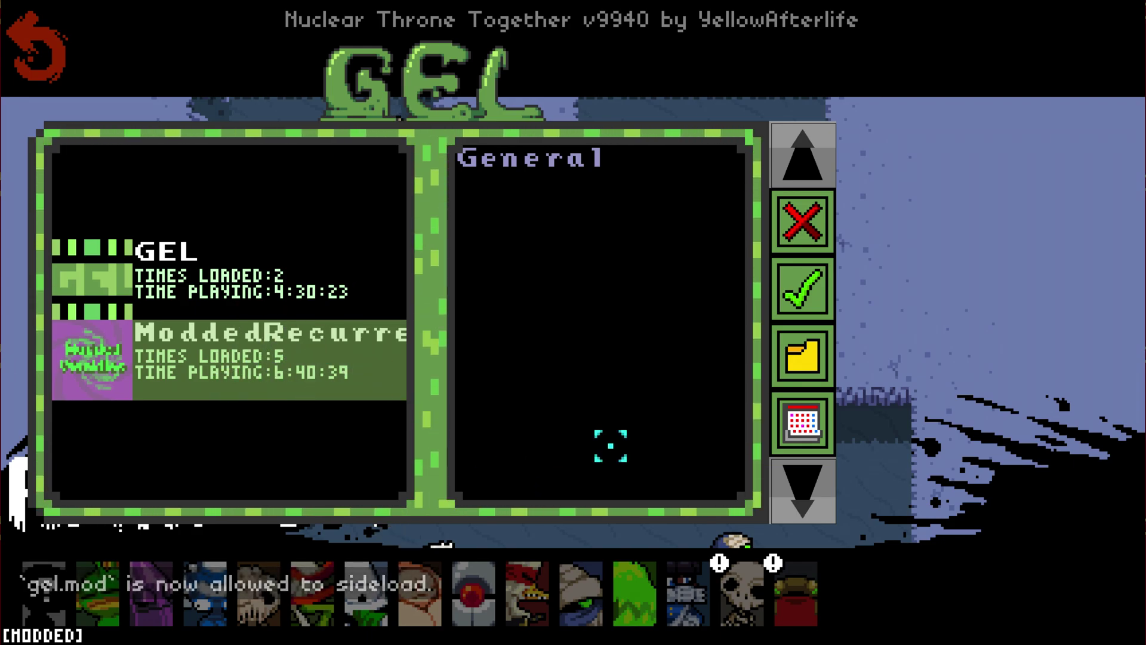
{"action": "left_click", "coordinate": [803, 288]}
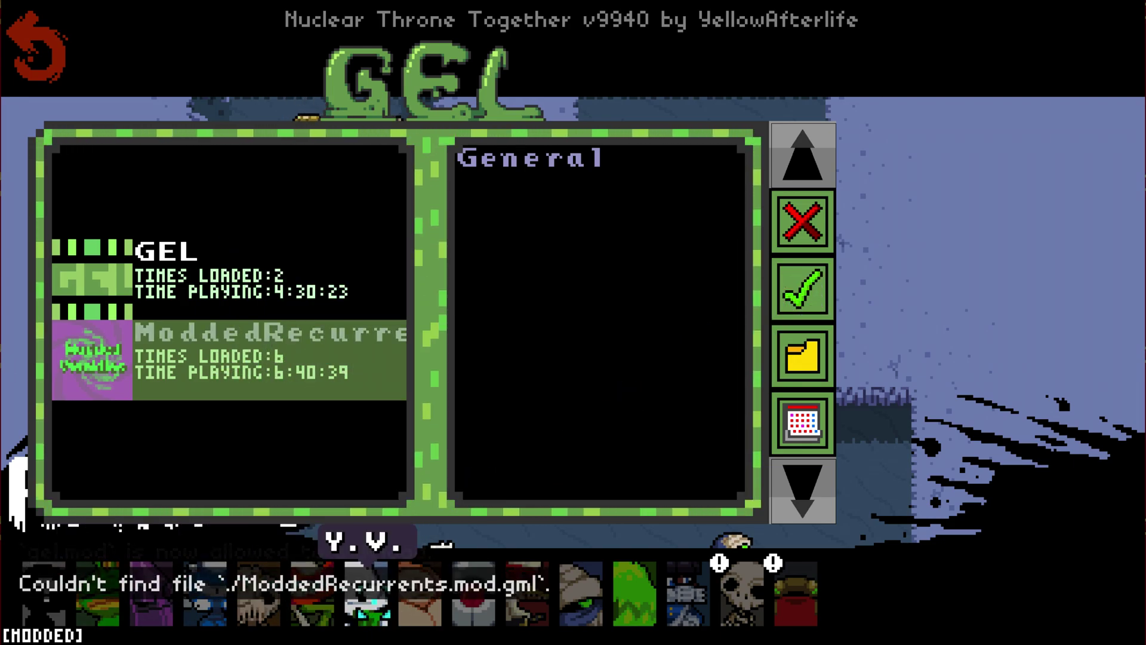
{"action": "left_click", "coordinate": [801, 219]}
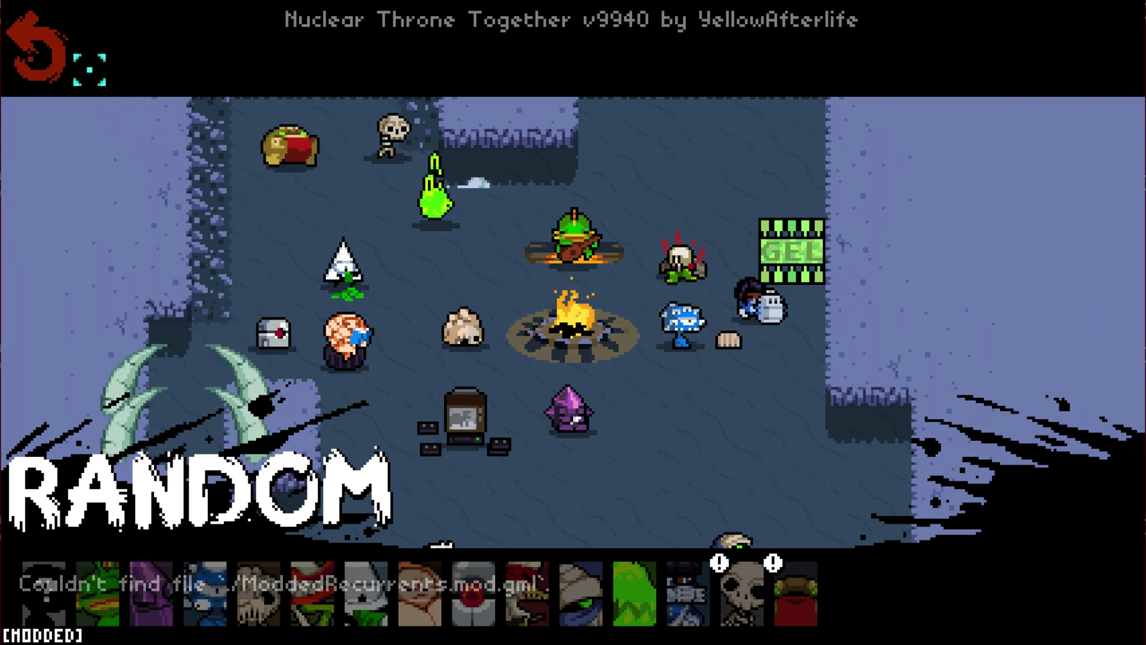
{"action": "left_click", "coordinate": [60, 59]}
{"action": "left_click", "coordinate": [573, 453]}
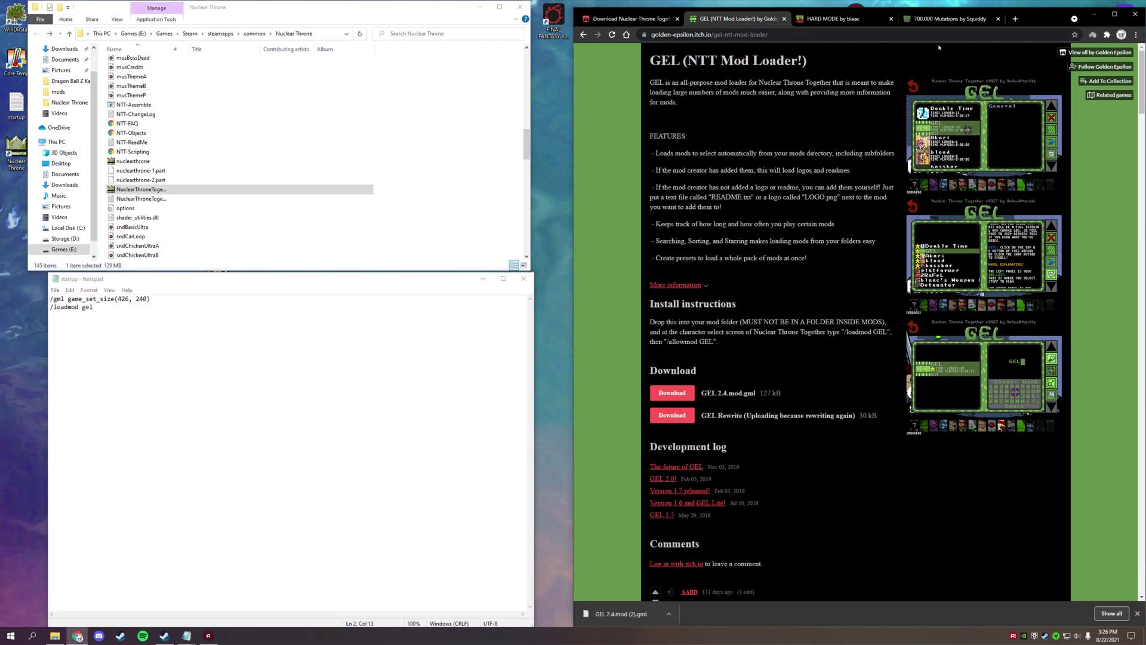
Move the 700,000 Mutations tab so it sits before the HARD MODE tab.
{"action": "left_click", "coordinate": [936, 19]}
{"action": "left_click_drag", "start_coordinate": [934, 18], "coordinate": [835, 18]}
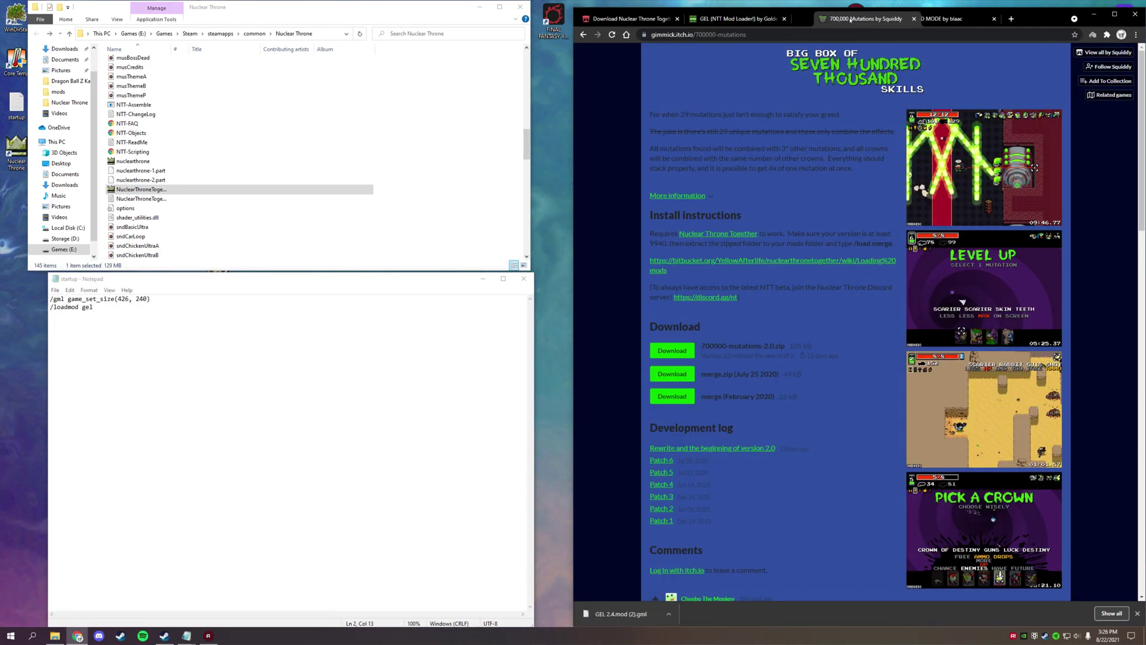
{"action": "scroll", "coordinate": [865, 281], "scroll_direction": "down", "scroll_amount": 3}
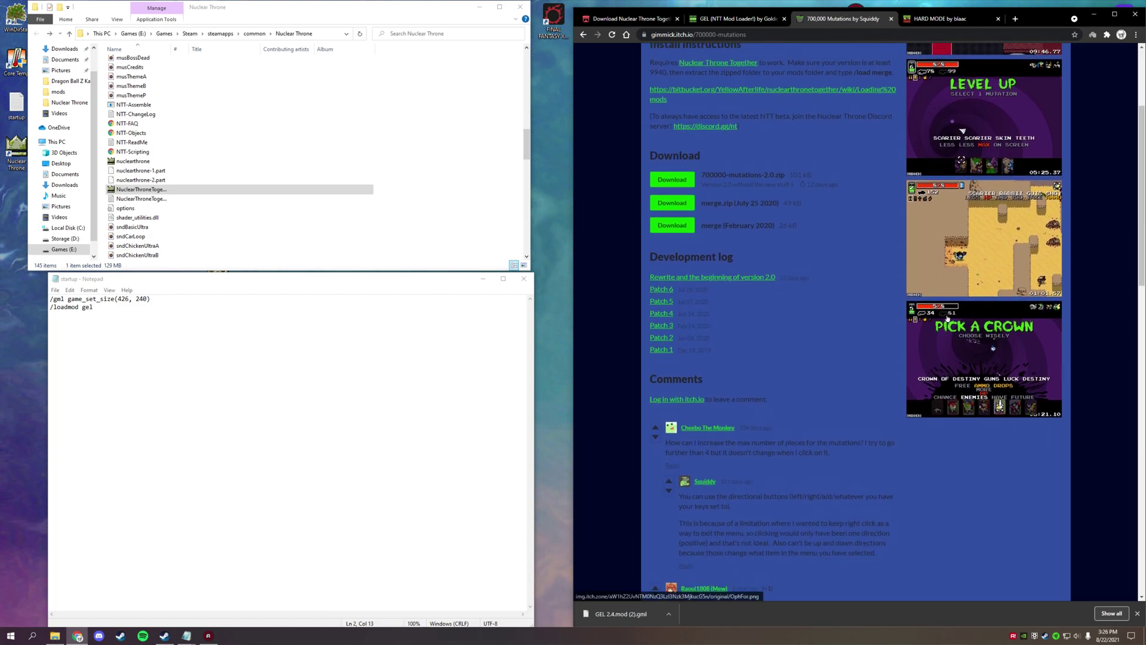
{"action": "scroll", "coordinate": [896, 321], "scroll_direction": "up", "scroll_amount": 3}
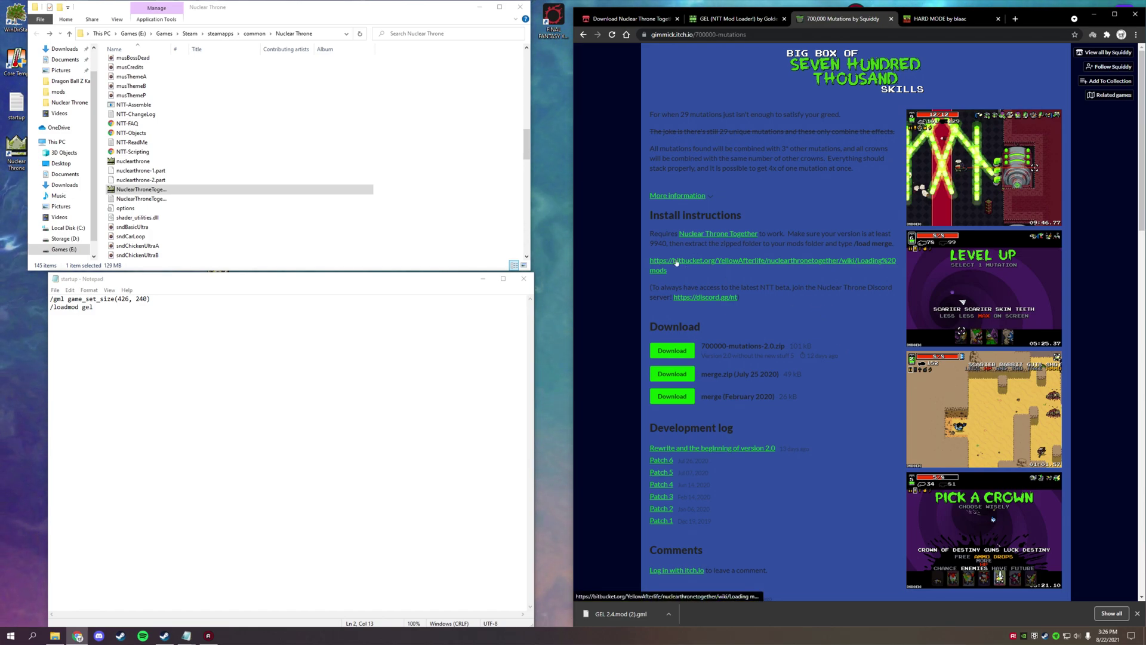
Bring the Steam library showing Nuclear Throne back to the front.
{"action": "left_click", "coordinate": [165, 635]}
{"action": "scroll", "coordinate": [85, 360], "scroll_direction": "down", "scroll_amount": 2}
{"action": "scroll", "coordinate": [85, 360], "scroll_direction": "up", "scroll_amount": 8}
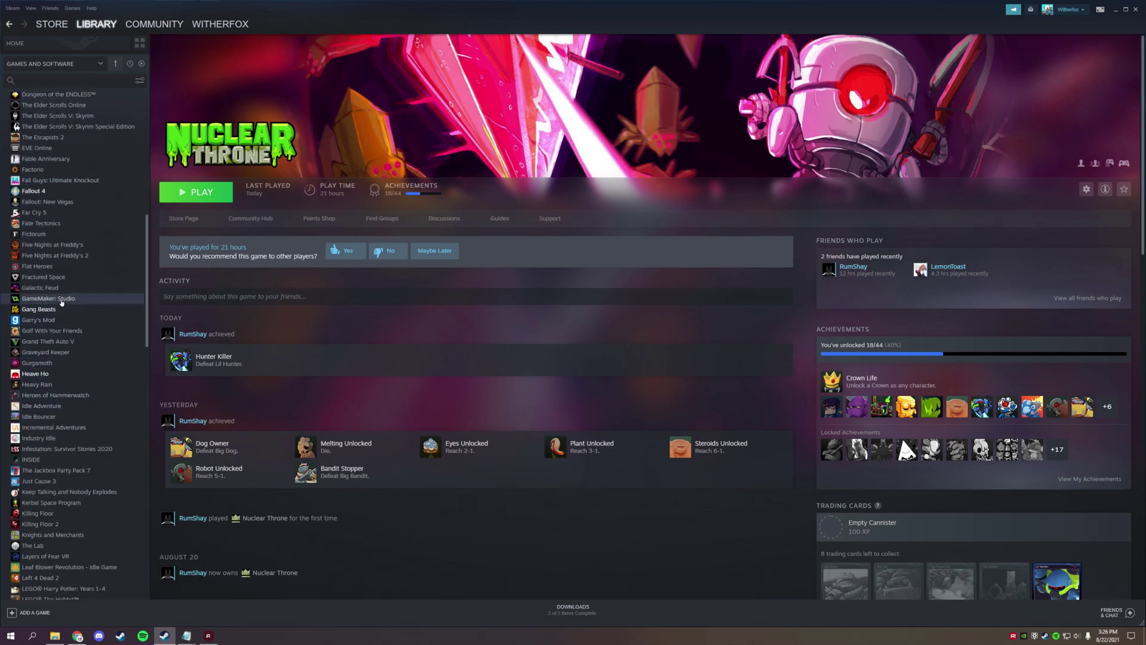
Look over the GameMaker: Studio library page, then minimize Steam to reveal the itch.io page.
{"action": "left_click", "coordinate": [61, 302]}
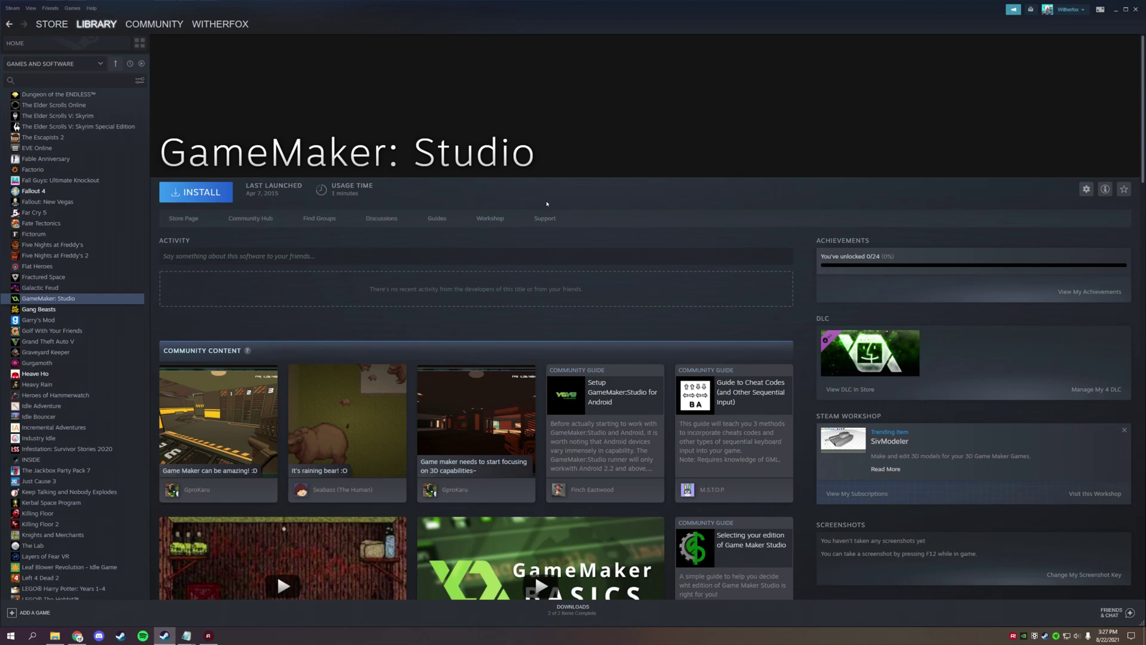
{"action": "scroll", "coordinate": [547, 203], "scroll_direction": "down", "scroll_amount": 2}
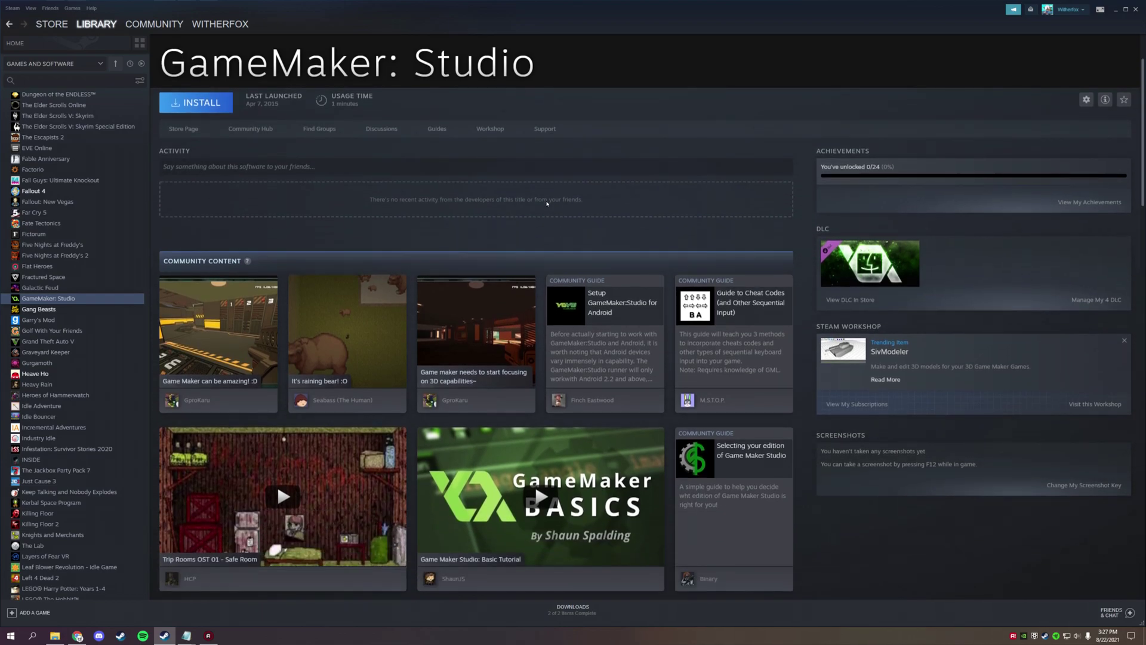
{"action": "scroll", "coordinate": [547, 203], "scroll_direction": "up", "scroll_amount": 2}
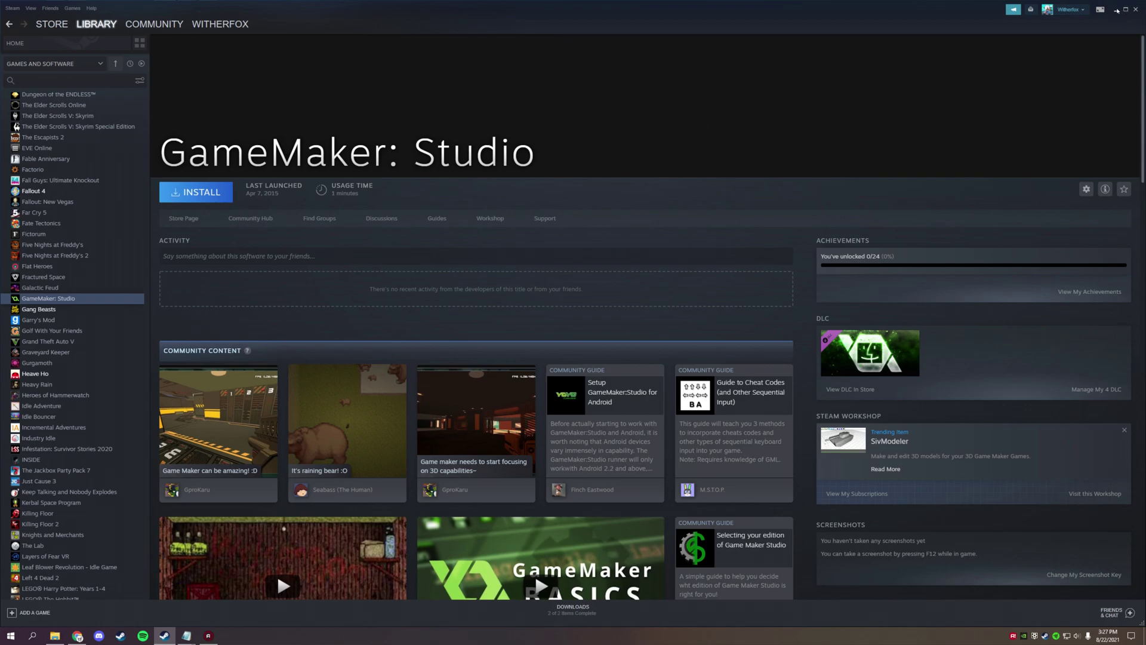
{"action": "left_click", "coordinate": [1115, 10]}
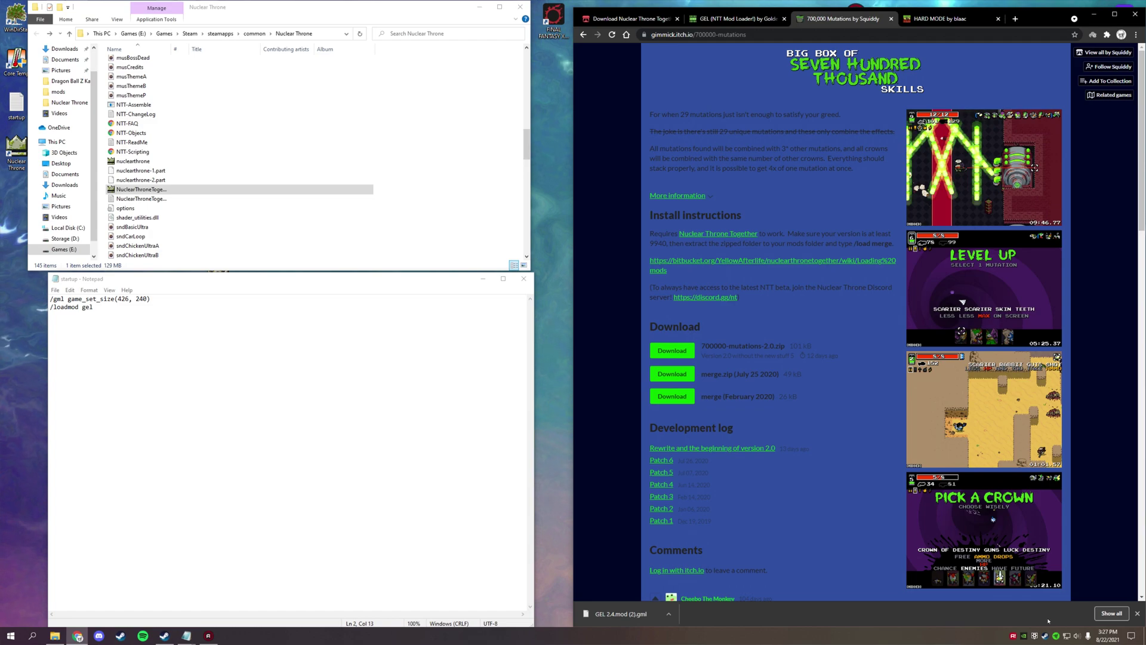
Download 700000-mutations-2.0.zip from itch.io and review its install instructions.
{"action": "left_click", "coordinate": [1137, 614]}
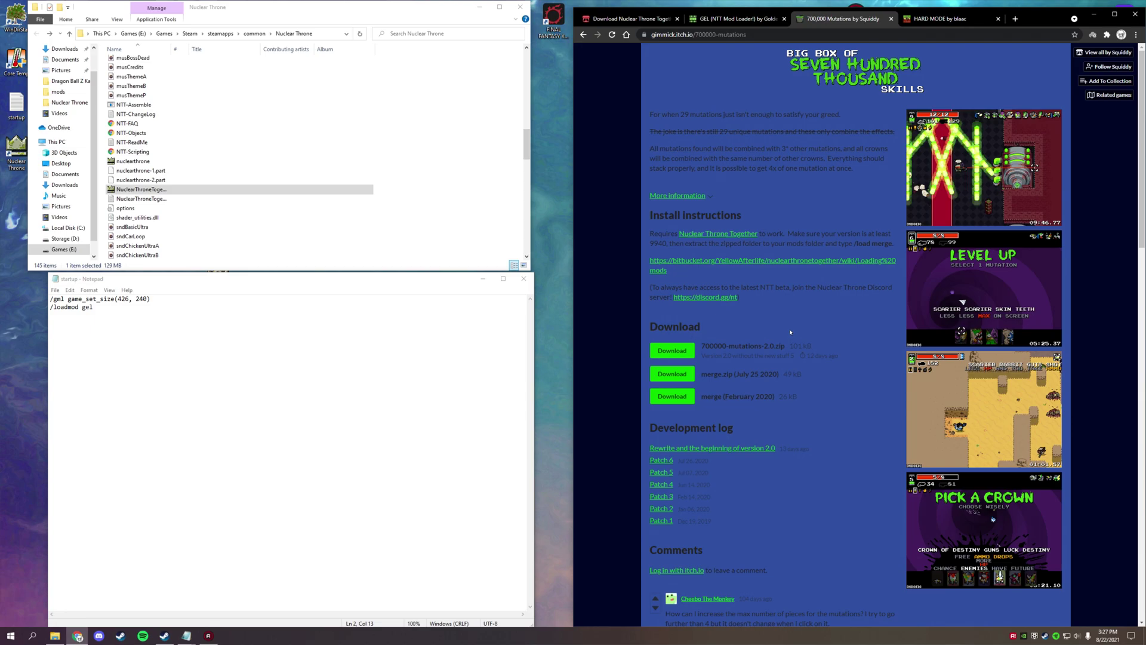
{"action": "left_click", "coordinate": [662, 352]}
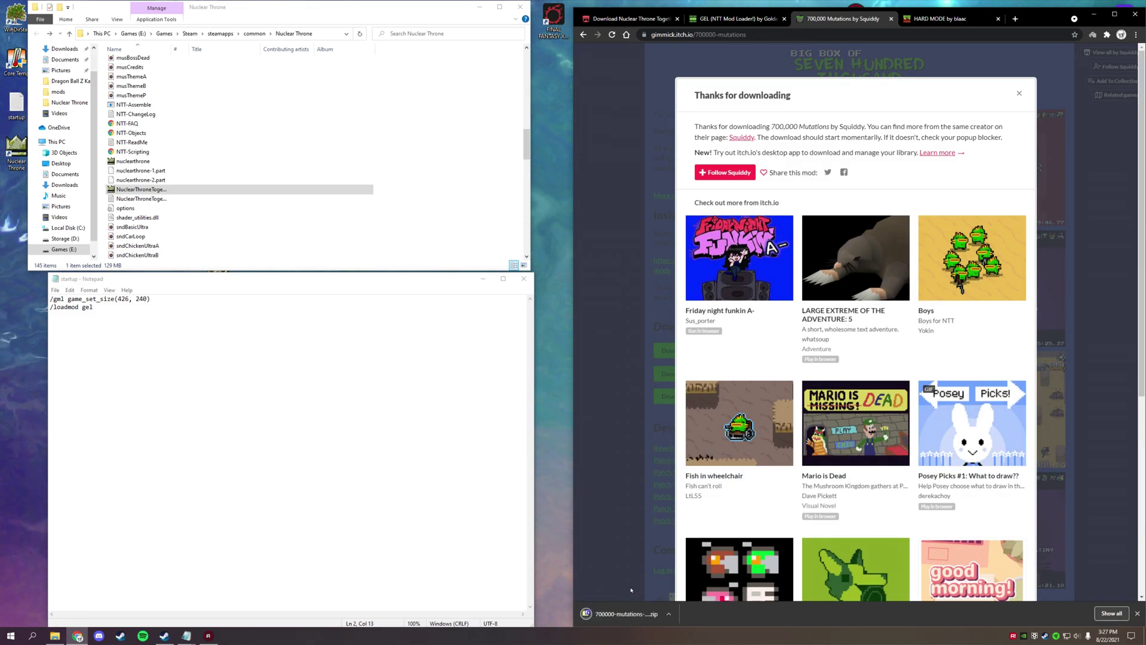
{"action": "left_click", "coordinate": [665, 345]}
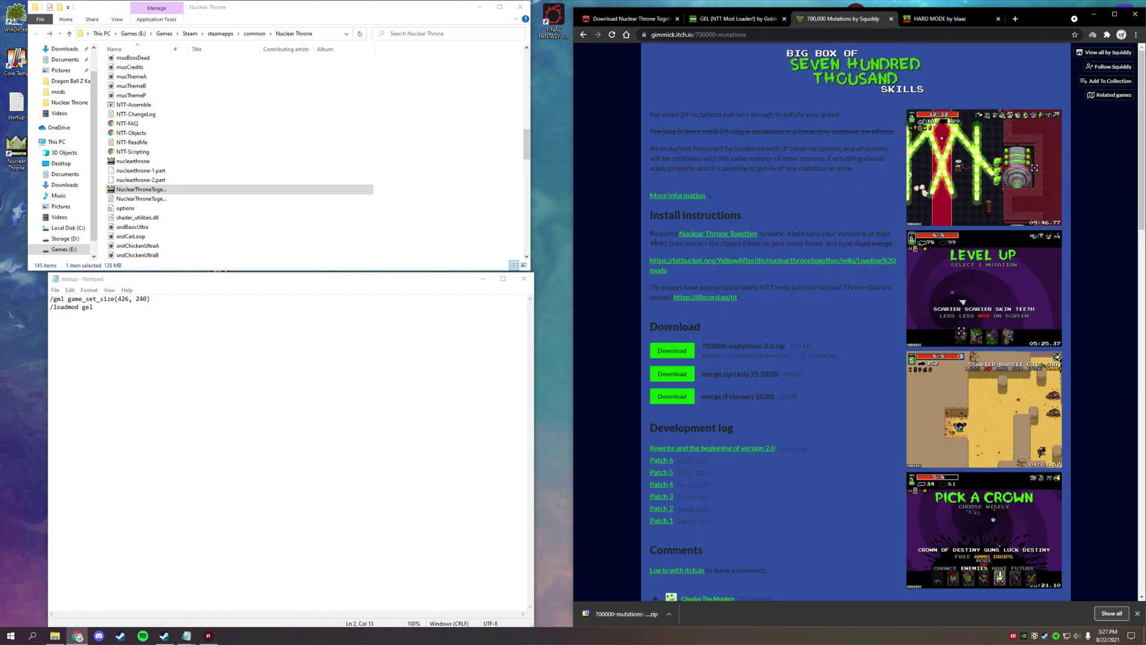
{"action": "left_click_drag", "start_coordinate": [646, 237], "coordinate": [893, 243]}
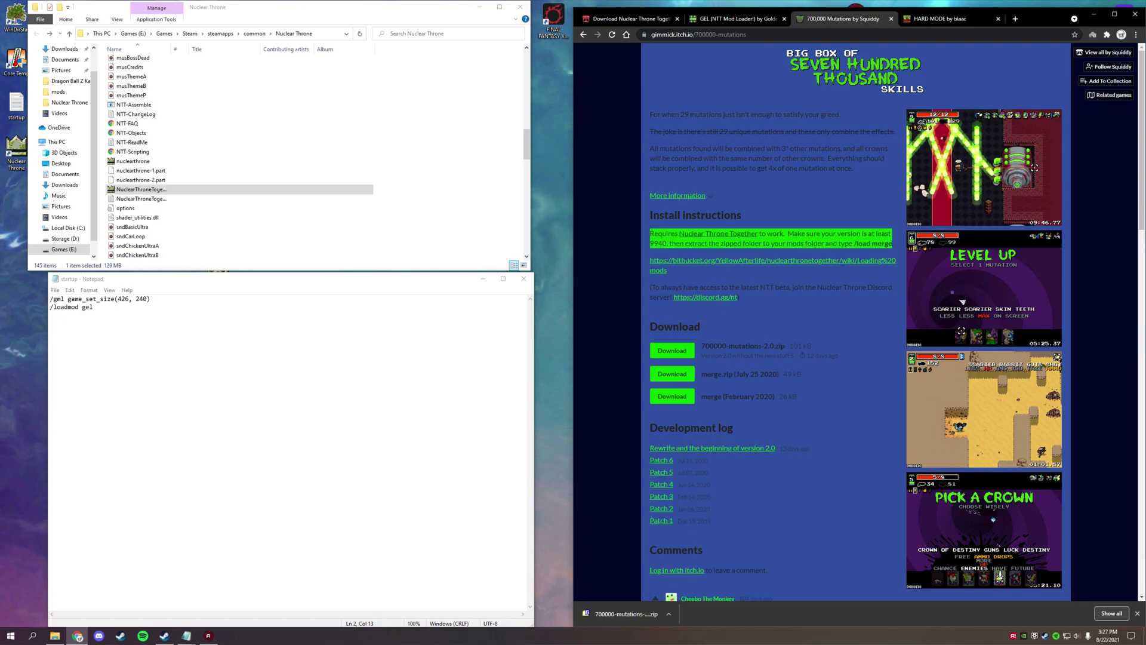
{"action": "left_click", "coordinate": [390, 382]}
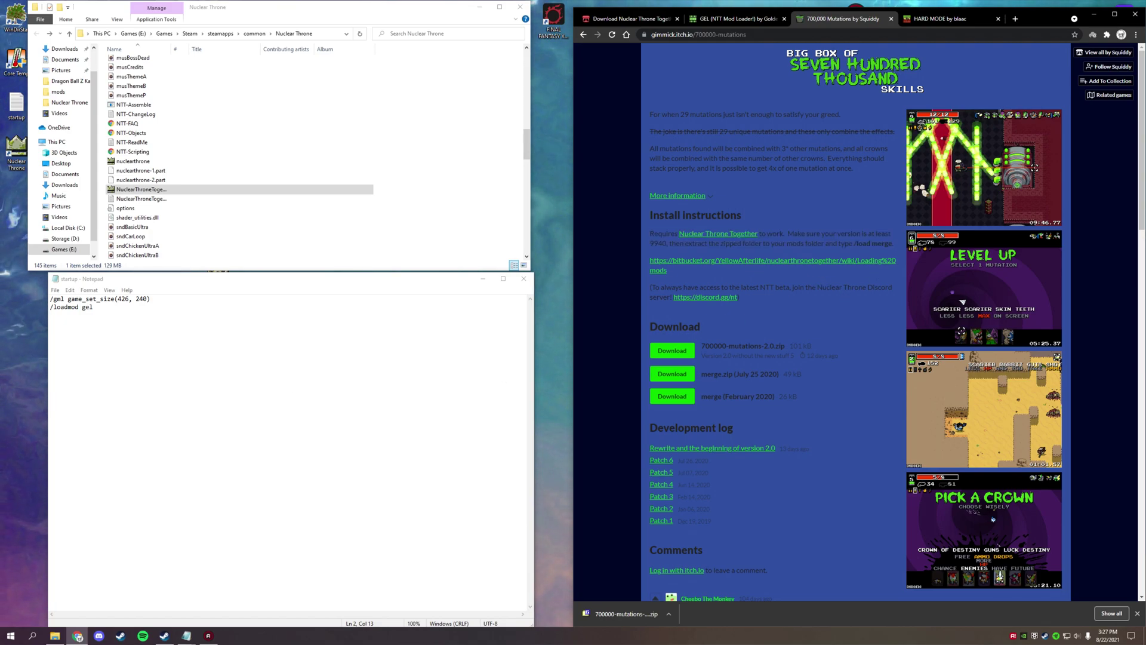
Open the game's mods folder and open the downloaded zip in 7-Zip beside it.
{"action": "left_click", "coordinate": [442, 247]}
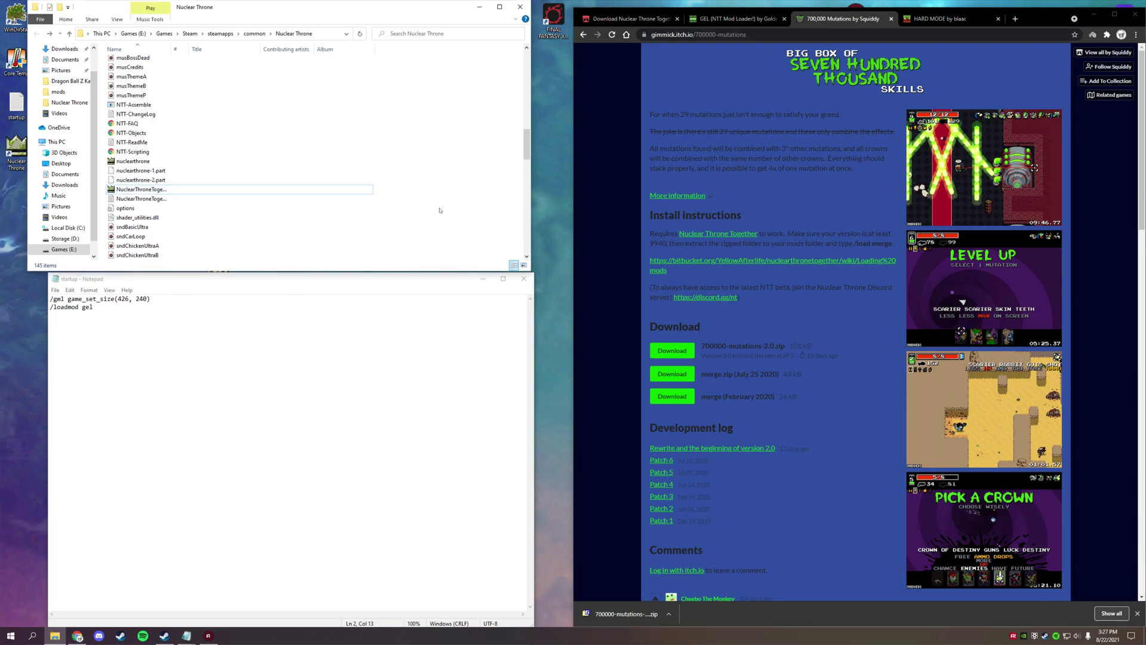
{"action": "scroll", "coordinate": [436, 215], "scroll_direction": "up", "scroll_amount": 15}
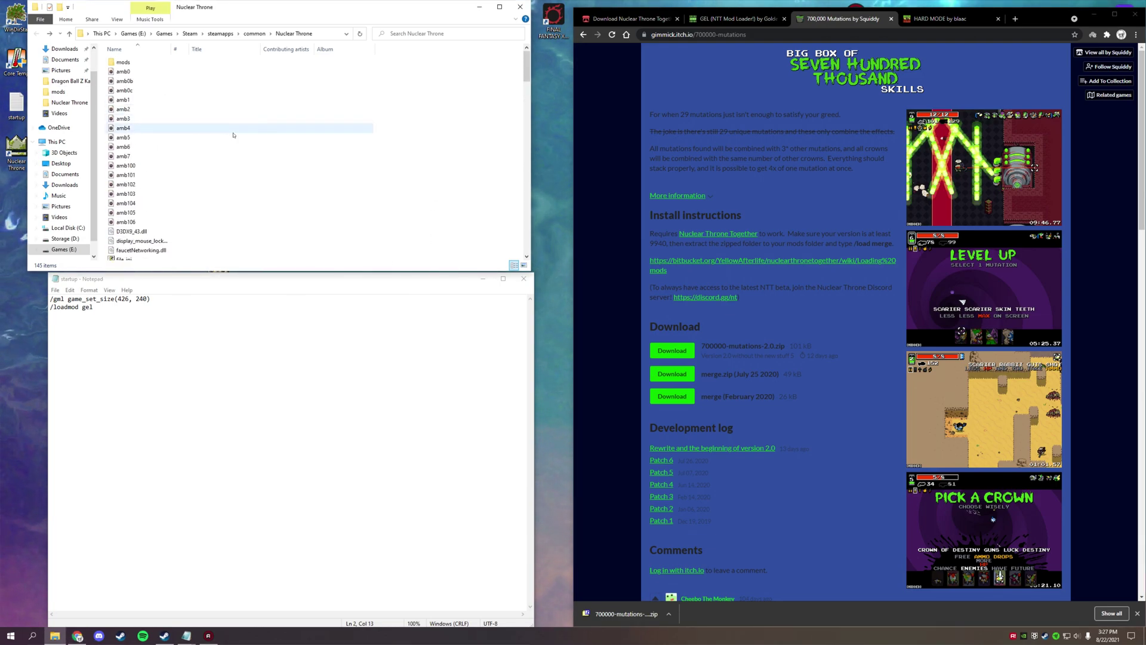
{"action": "double_click", "coordinate": [179, 62]}
{"action": "left_click", "coordinate": [624, 614]}
{"action": "left_click_drag", "start_coordinate": [428, 150], "coordinate": [648, 217]}
{"action": "left_click_drag", "start_coordinate": [586, 391], "coordinate": [500, 274]}
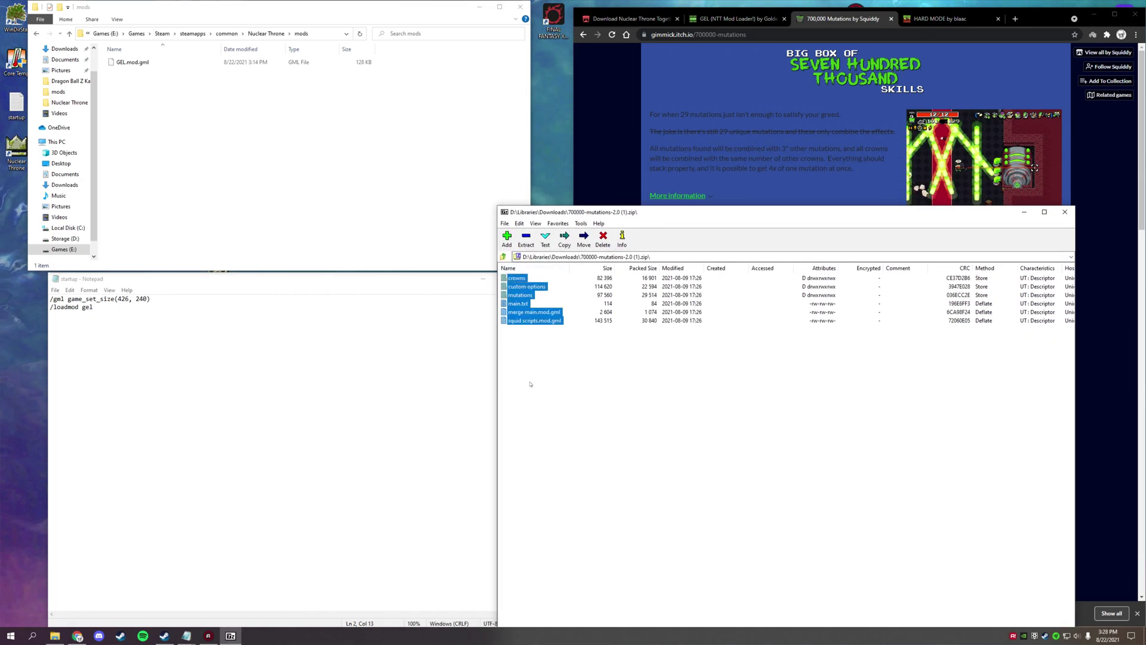
Reposition the 7-Zip window and select all six archive entries.
{"action": "left_click", "coordinate": [528, 384]}
{"action": "left_click", "coordinate": [517, 278]}
{"action": "left_click", "coordinate": [525, 286]}
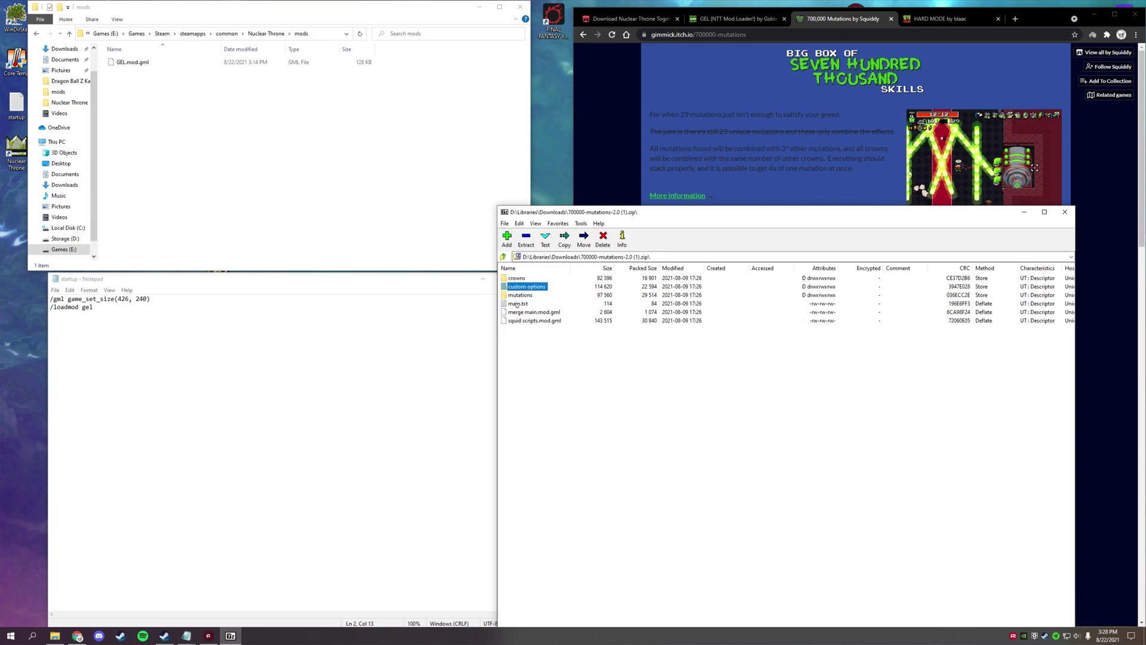
{"action": "left_click", "coordinate": [520, 295]}
{"action": "left_click", "coordinate": [553, 375]}
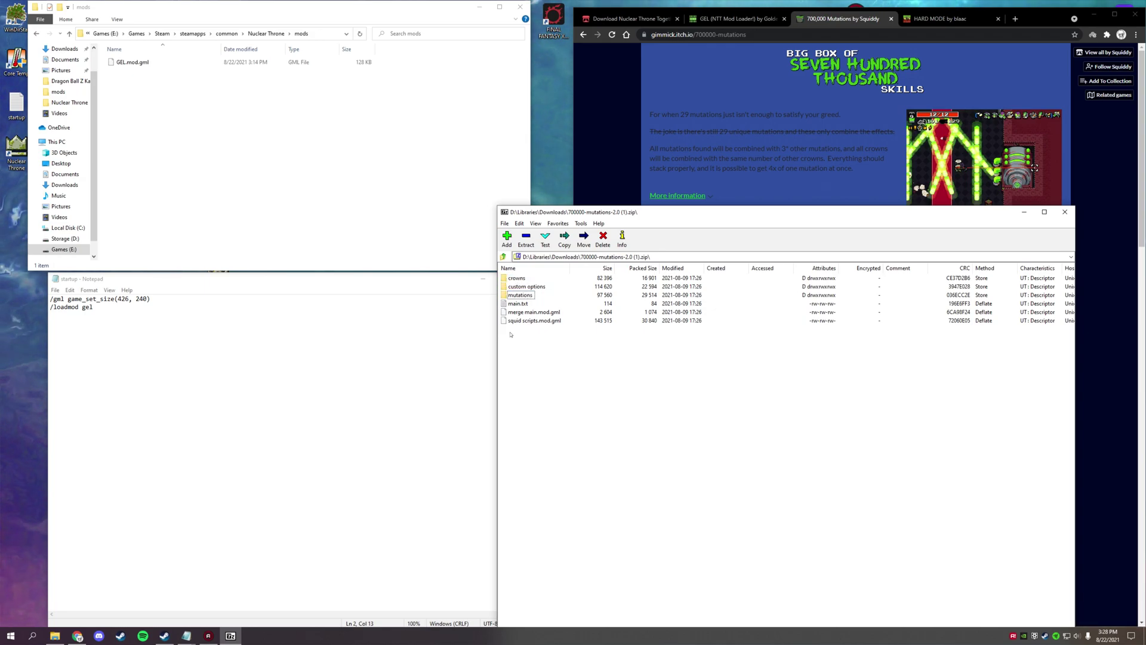
{"action": "left_click_drag", "start_coordinate": [627, 212], "coordinate": [662, 149]}
{"action": "left_click_drag", "start_coordinate": [629, 327], "coordinate": [540, 226]}
Create a new folder named Mutations inside mods and open it.
{"action": "left_click", "coordinate": [192, 171]}
{"action": "right_click", "coordinate": [191, 170]}
{"action": "mouse_move", "coordinate": [243, 276]}
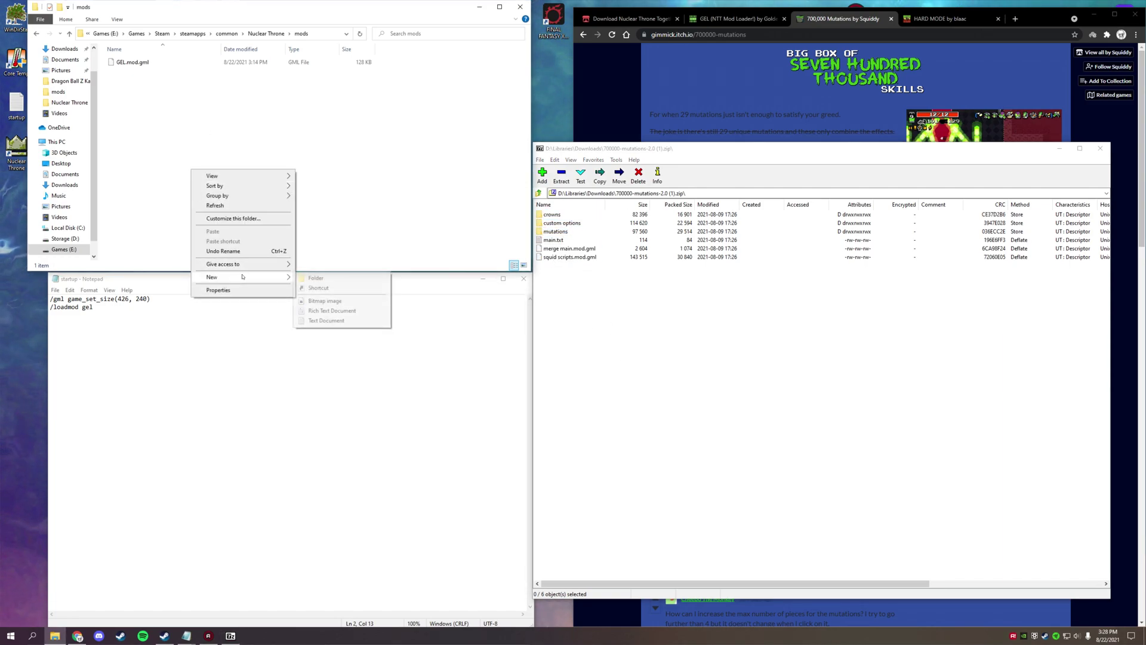
{"action": "left_click", "coordinate": [316, 278]}
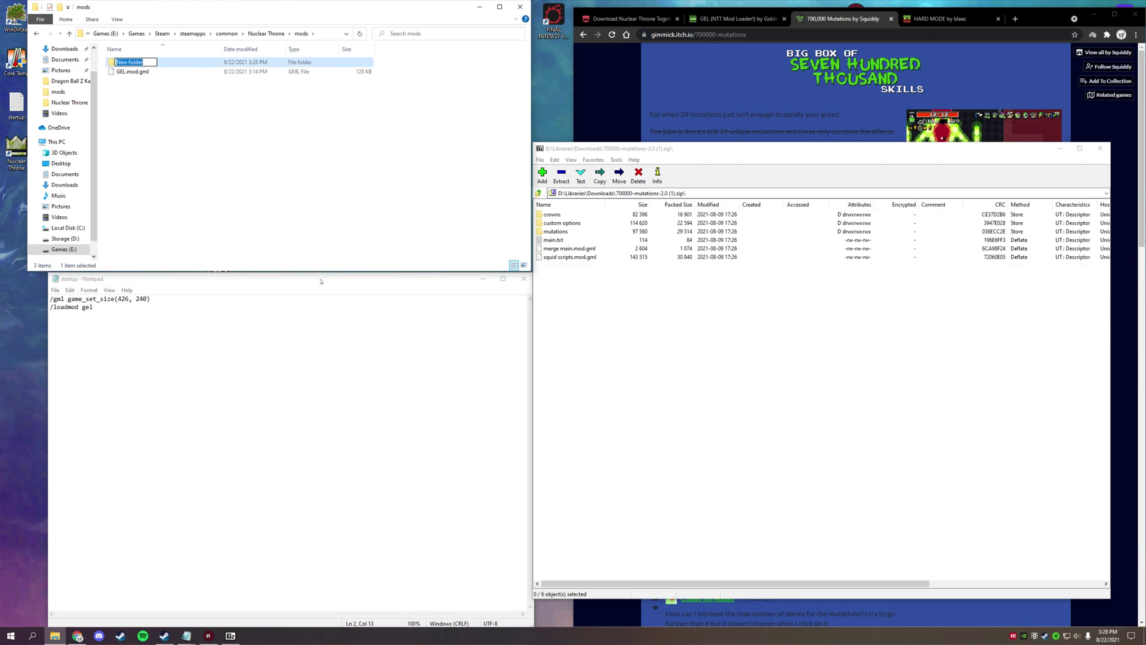
{"action": "type", "text": "Mutations"}
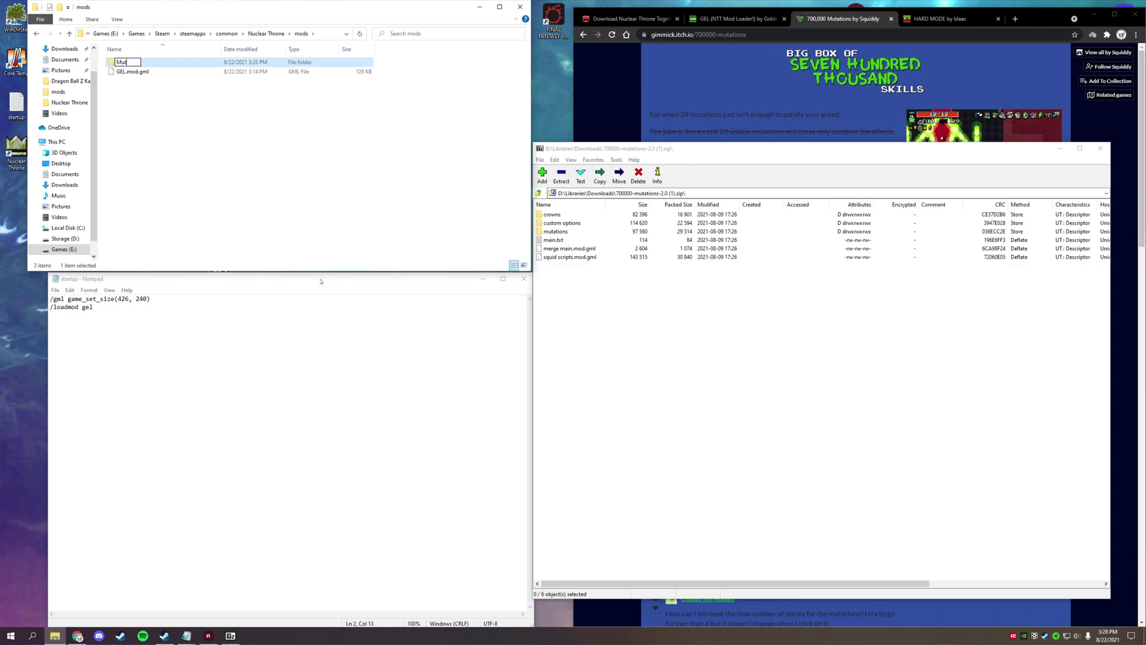
{"action": "left_click", "coordinate": [270, 209]}
{"action": "double_click", "coordinate": [170, 63]}
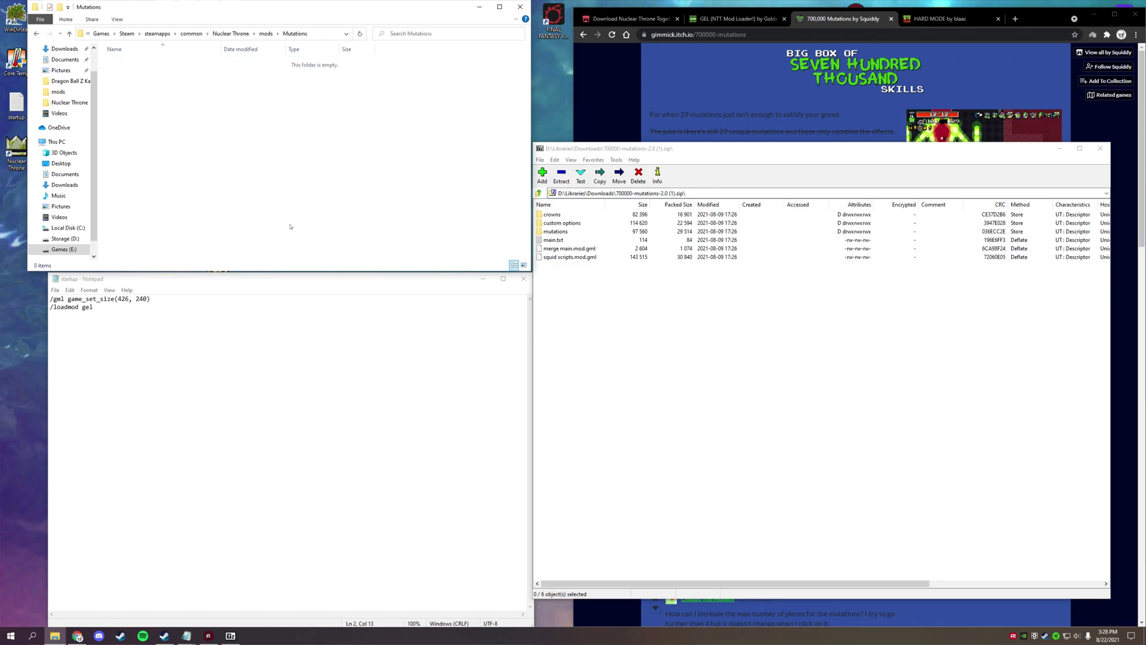
{"action": "key", "text": "alt+Up"}
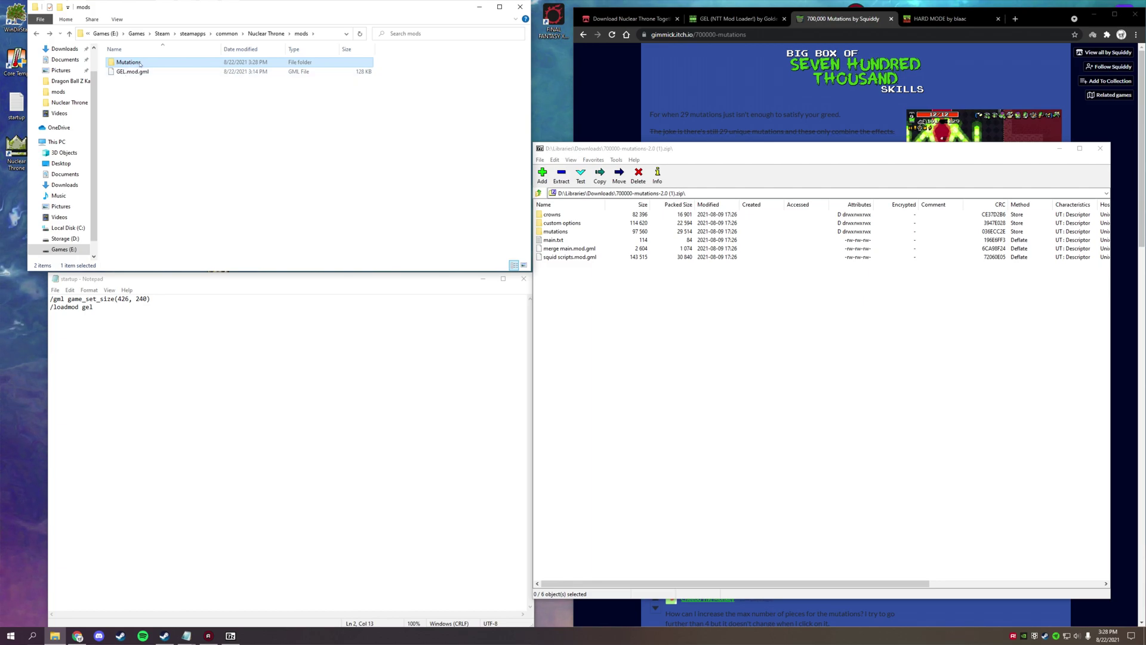
{"action": "double_click", "coordinate": [140, 63]}
Copy all six archive items into the Mutations folder and close 7-Zip.
{"action": "left_click_drag", "start_coordinate": [688, 317], "coordinate": [275, 162]}
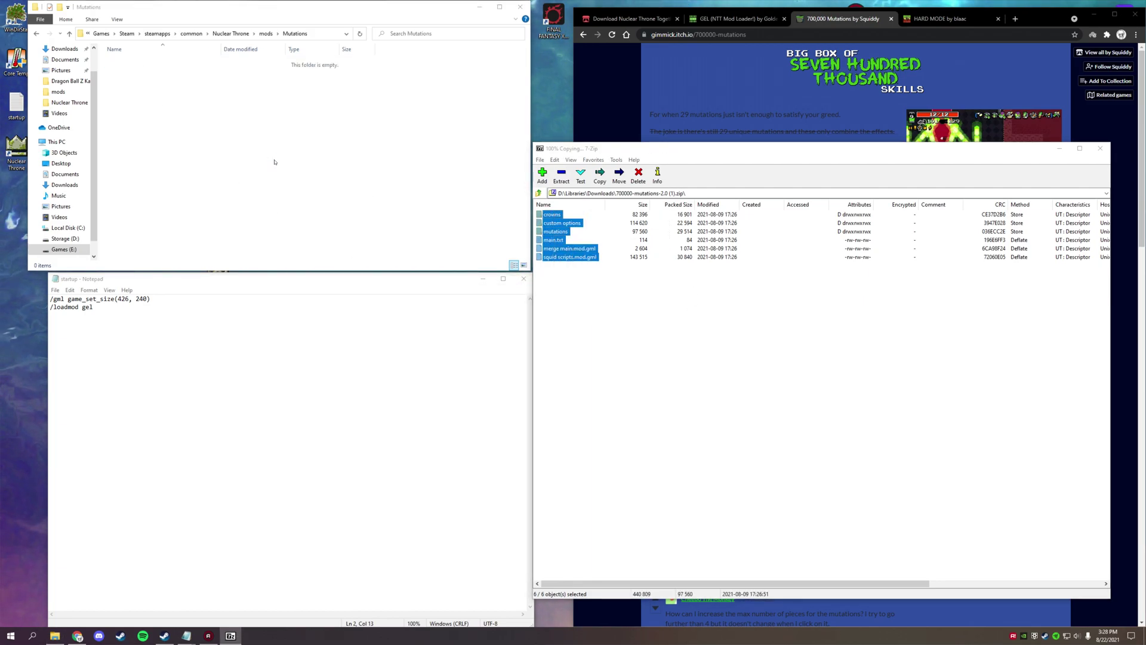
{"action": "left_click", "coordinate": [254, 213]}
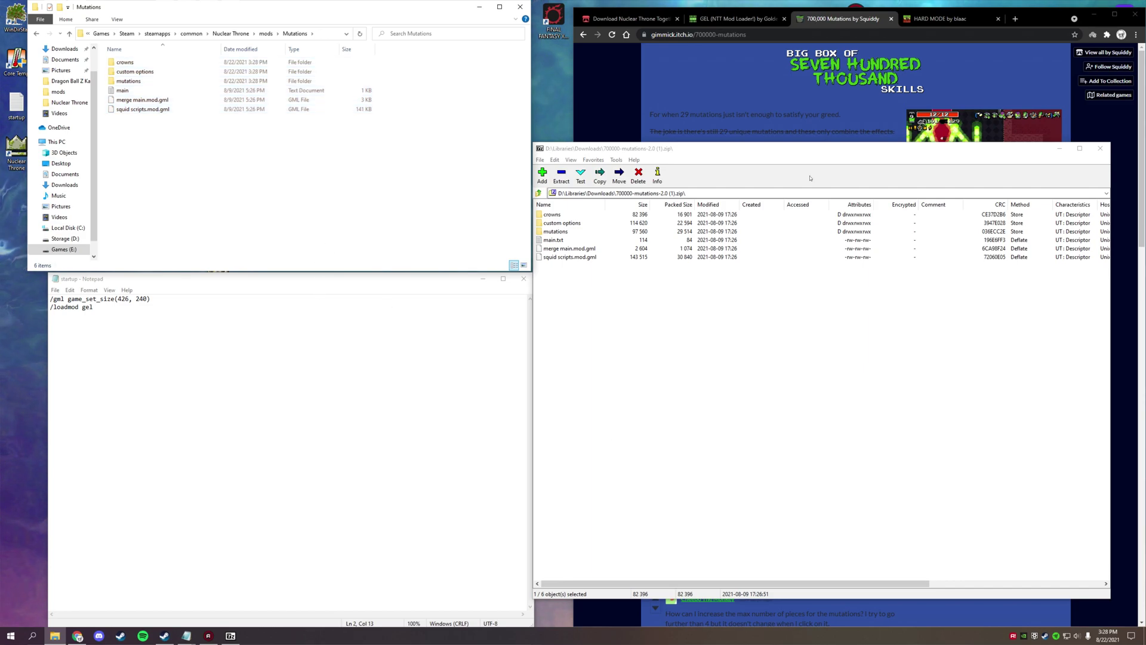
{"action": "left_click_drag", "start_coordinate": [818, 148], "coordinate": [678, 158]}
{"action": "key", "text": "alt+F4"}
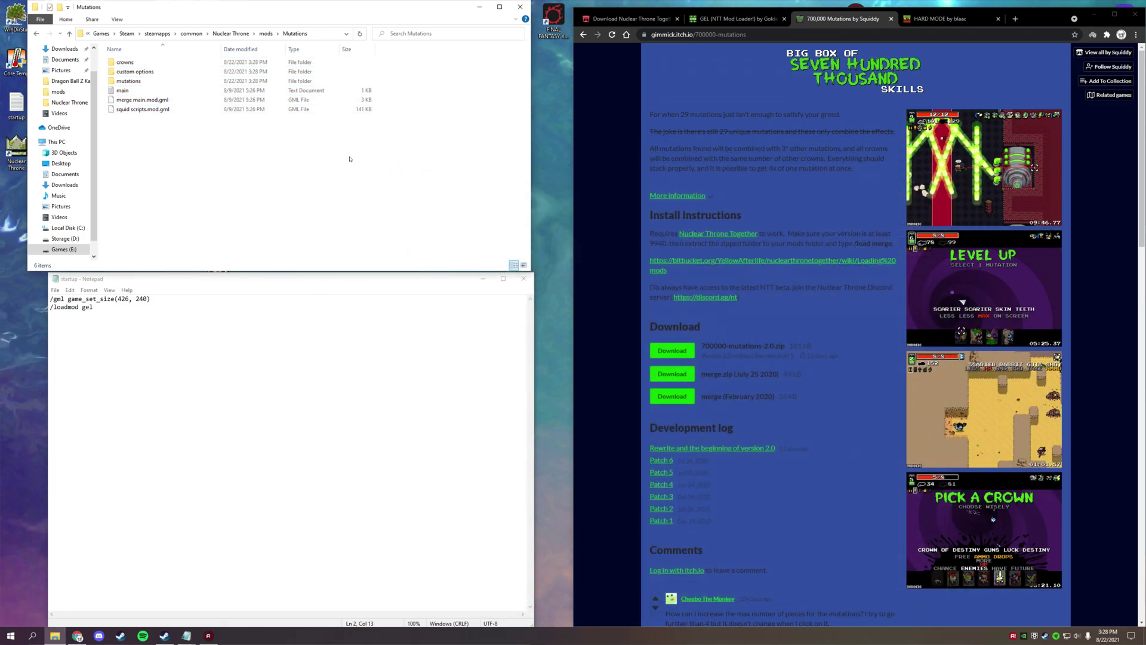
Add a third line, /loadtext mutations, under /loadmod gel in startup and save.
{"action": "key", "text": "alt+Up"}
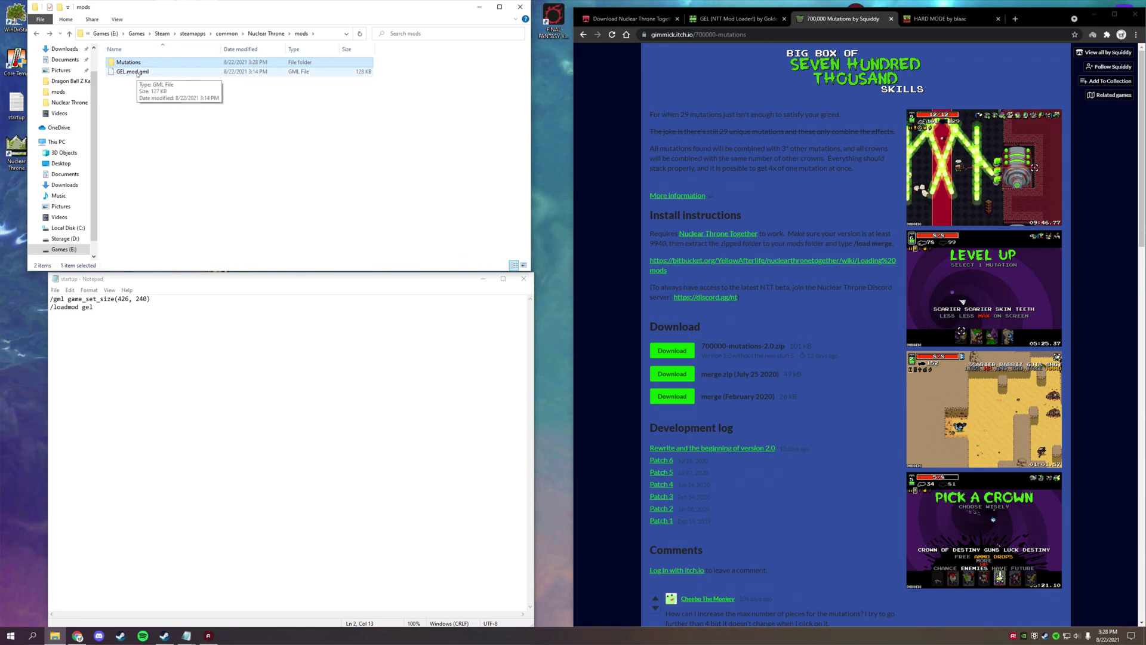
{"action": "left_click", "coordinate": [139, 168]}
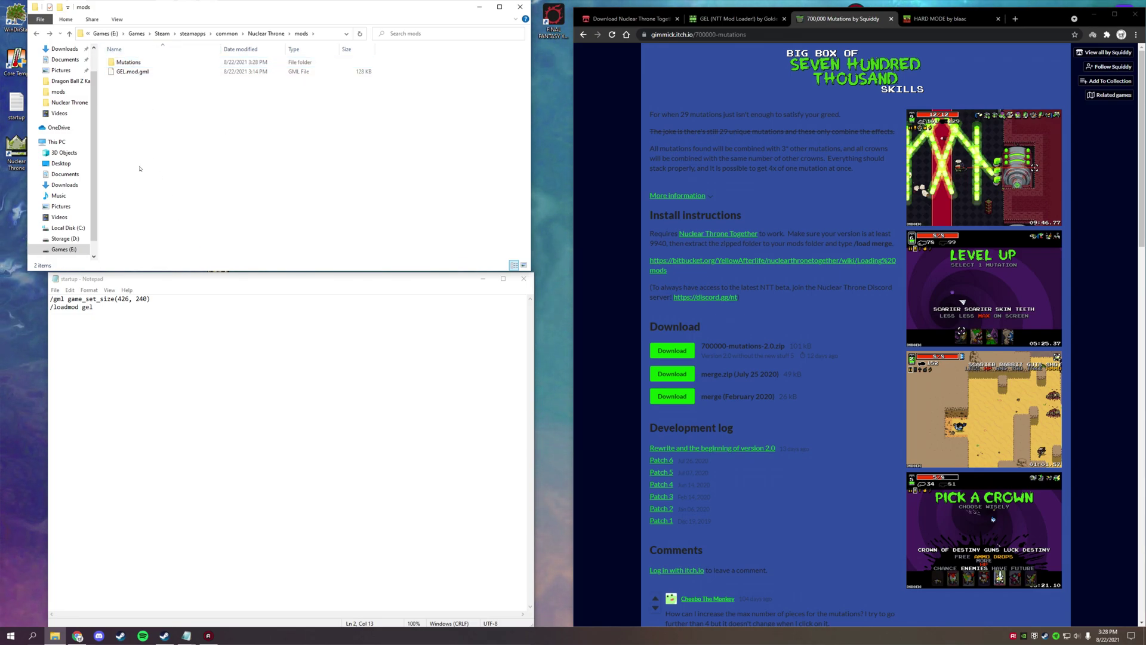
{"action": "left_click", "coordinate": [97, 308]}
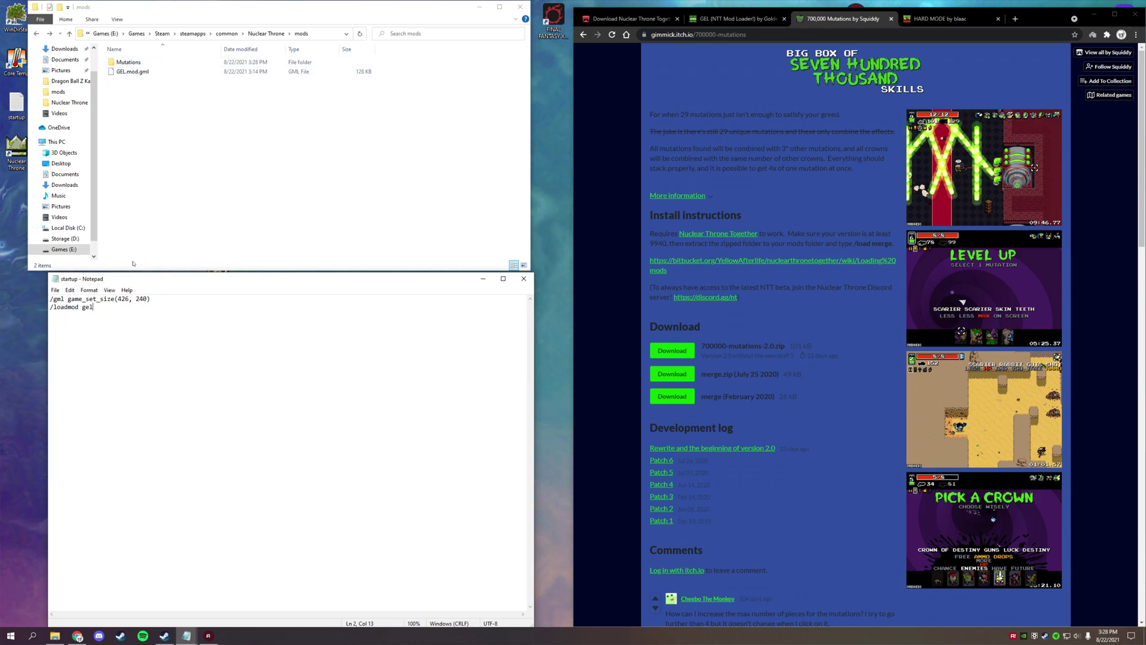
{"action": "key", "text": "Return"}
{"action": "type", "text": "/loadtext"}
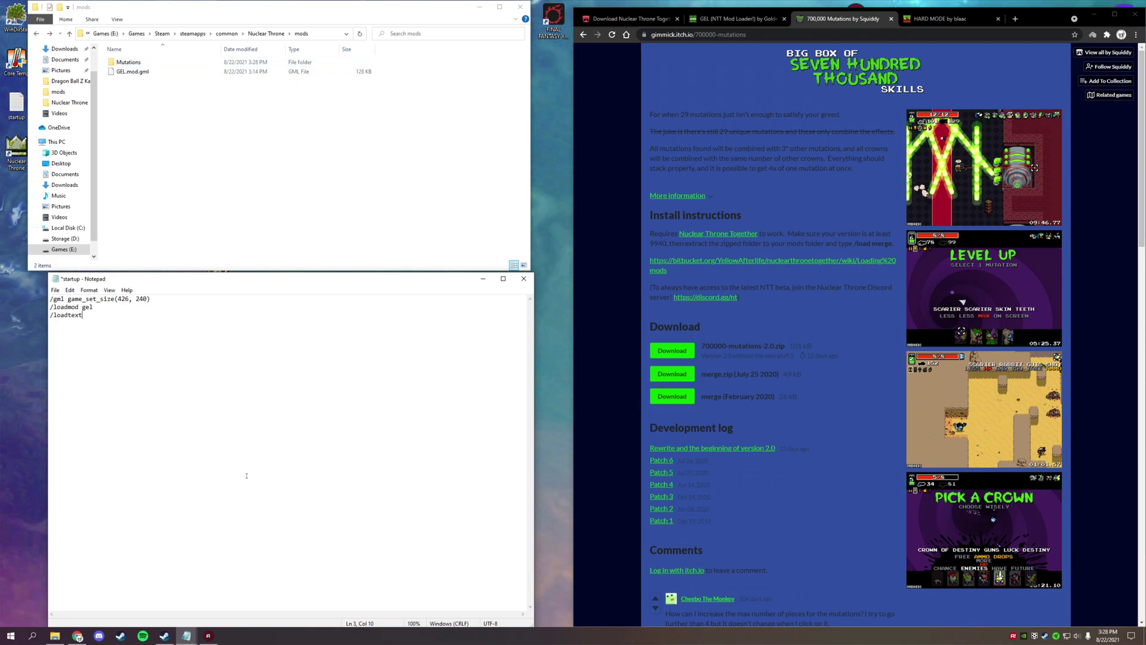
{"action": "type", "text": "mutations"}
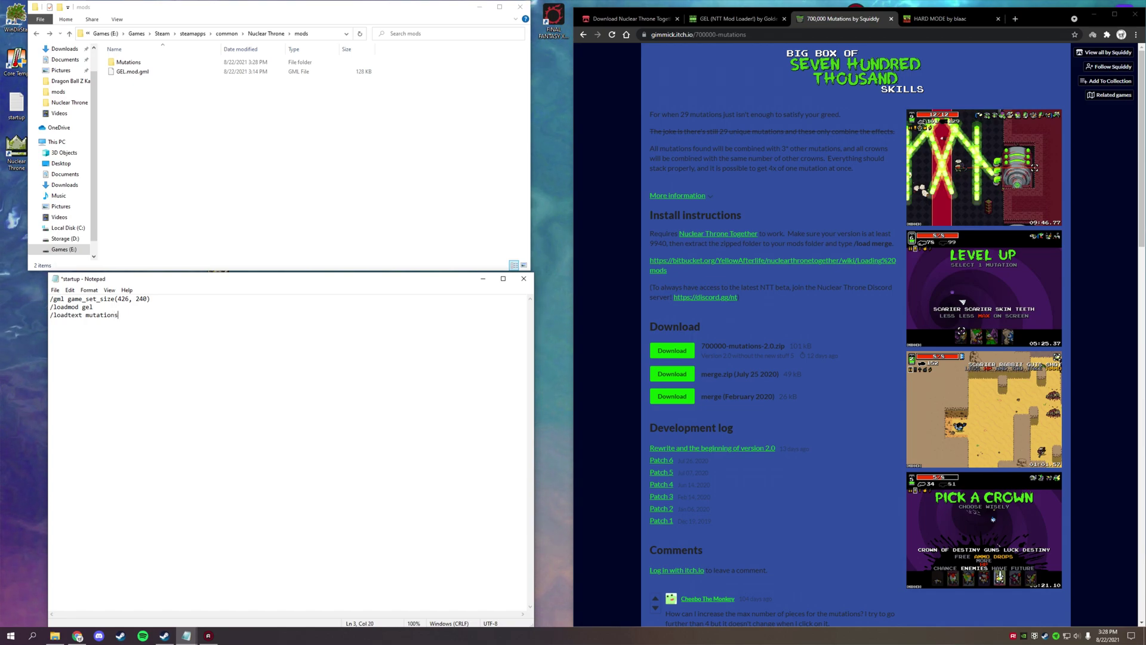
{"action": "left_click", "coordinate": [55, 290]}
{"action": "left_click", "coordinate": [75, 334]}
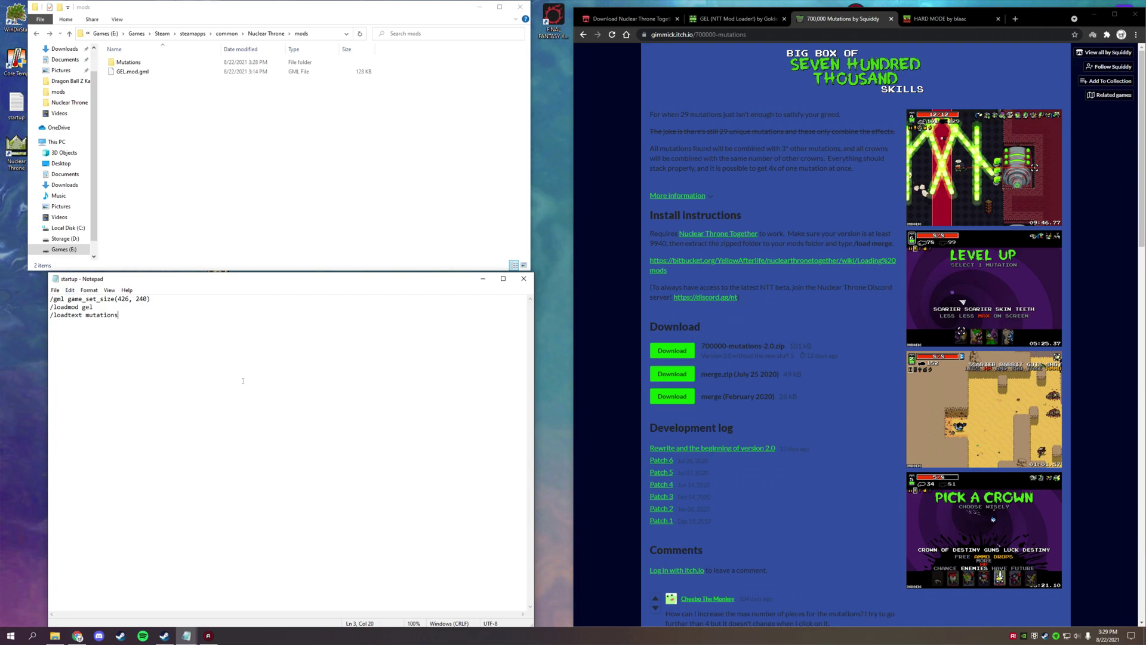
Return File Explorer to the 145-item Nuclear Throne game folder.
{"action": "left_click", "coordinate": [600, 332]}
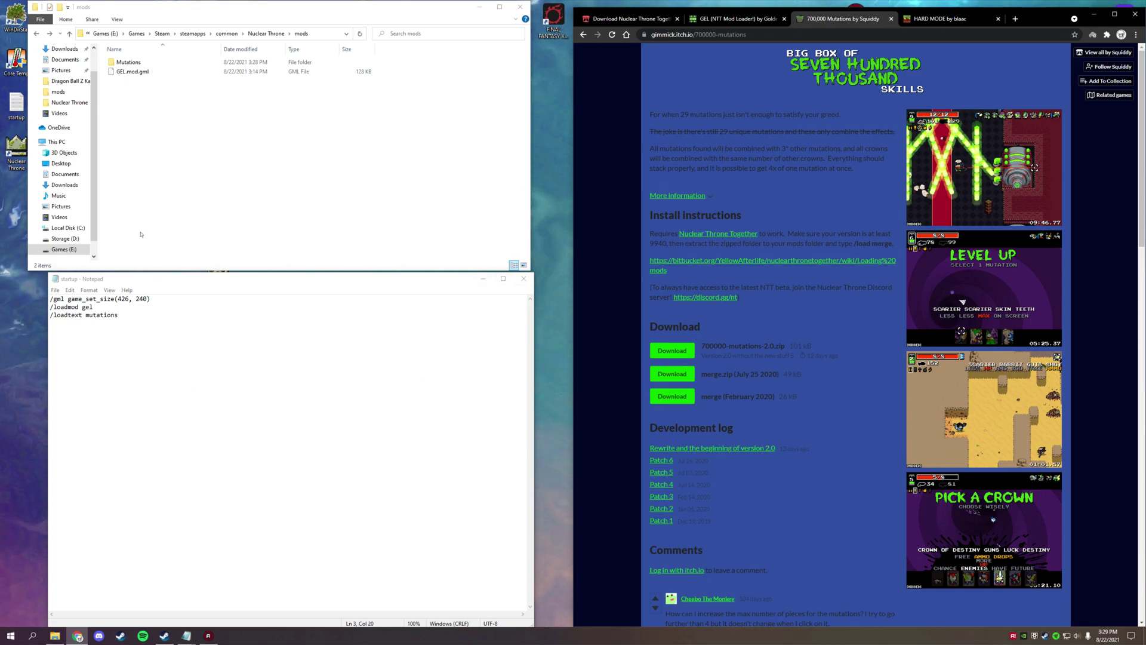
{"action": "left_click", "coordinate": [191, 187]}
{"action": "key", "text": "BackSpace"}
{"action": "scroll", "coordinate": [238, 202], "scroll_direction": "down", "scroll_amount": 5}
{"action": "scroll", "coordinate": [238, 200], "scroll_direction": "down", "scroll_amount": 8}
{"action": "left_click", "coordinate": [149, 182]}
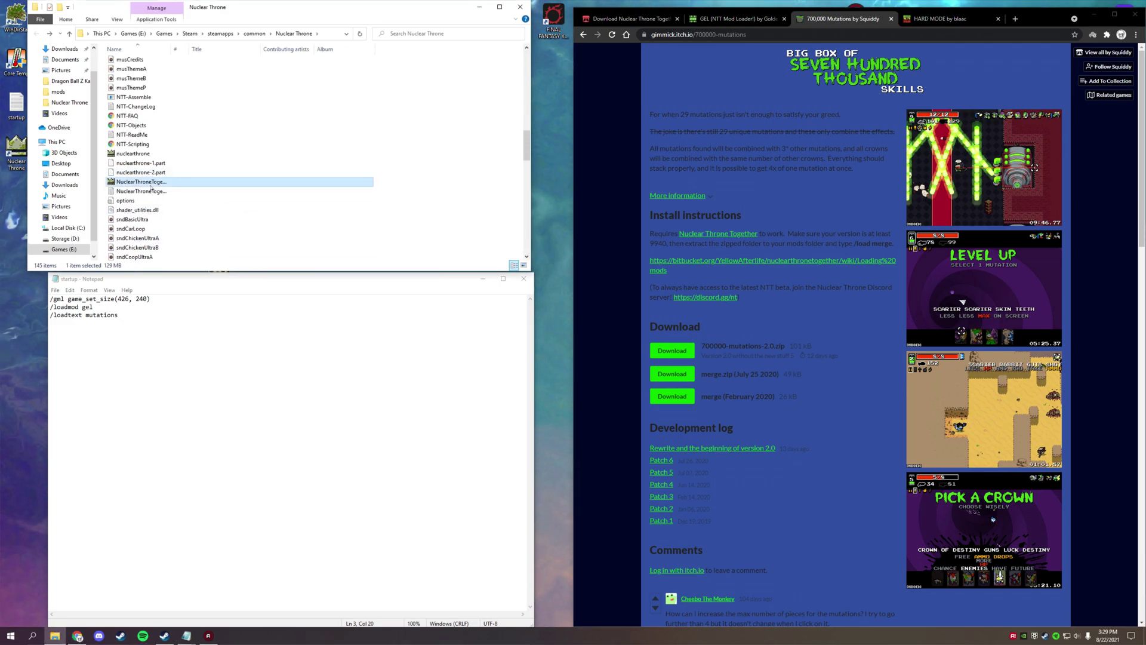
{"action": "double_click", "coordinate": [151, 185]}
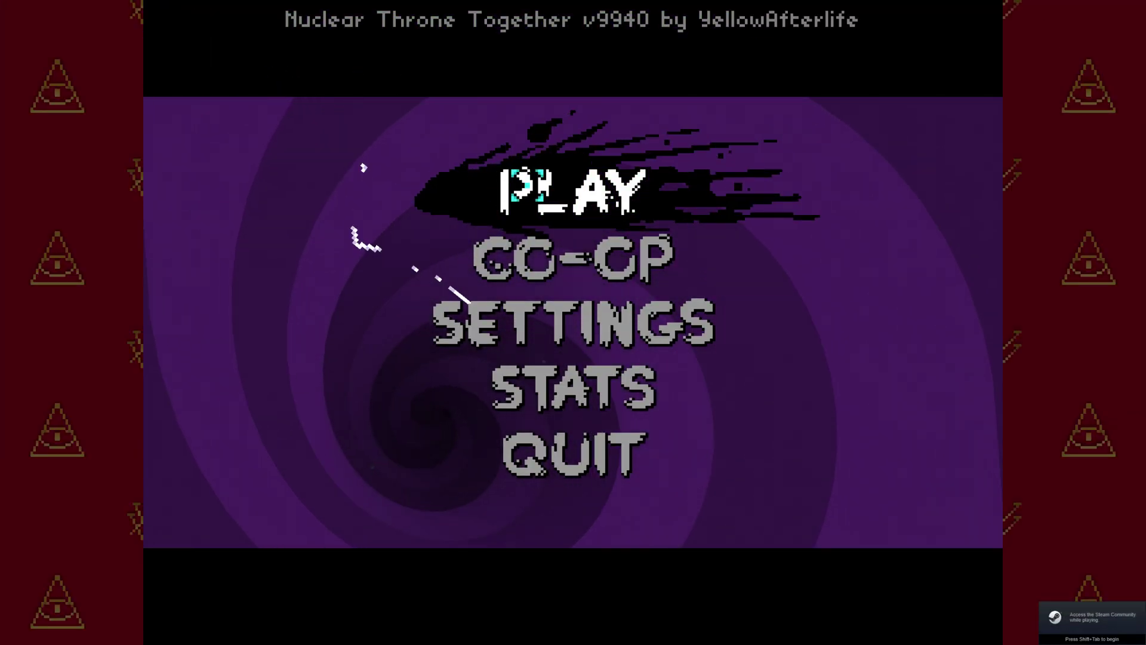
{"action": "left_click", "coordinate": [521, 185]}
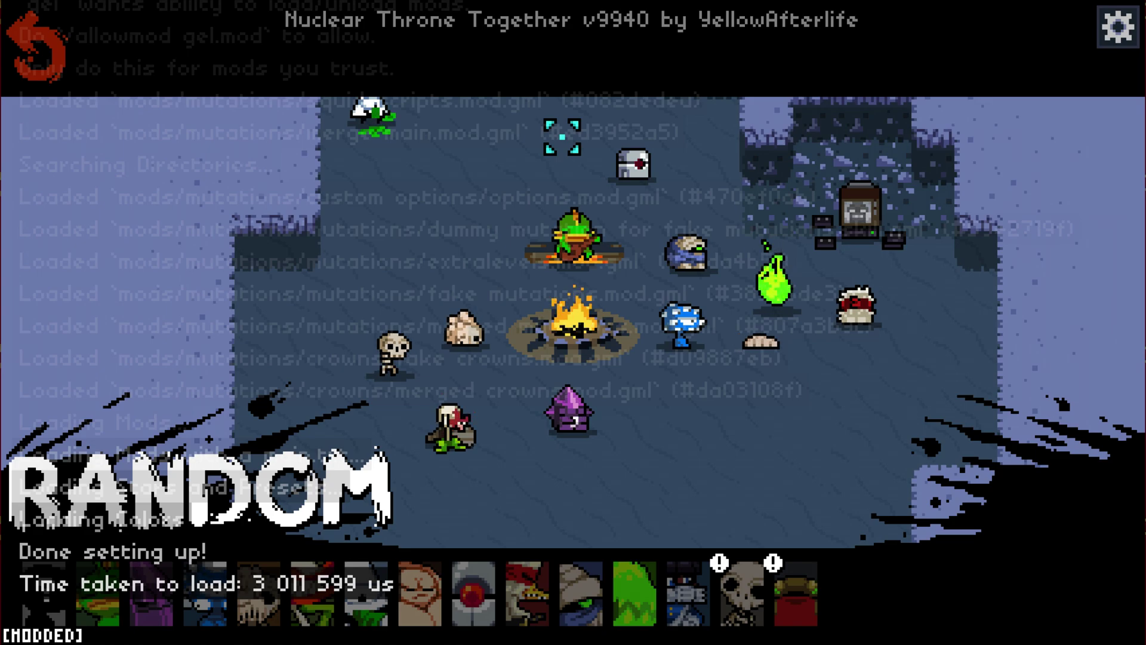
{"action": "key", "text": "Return"}
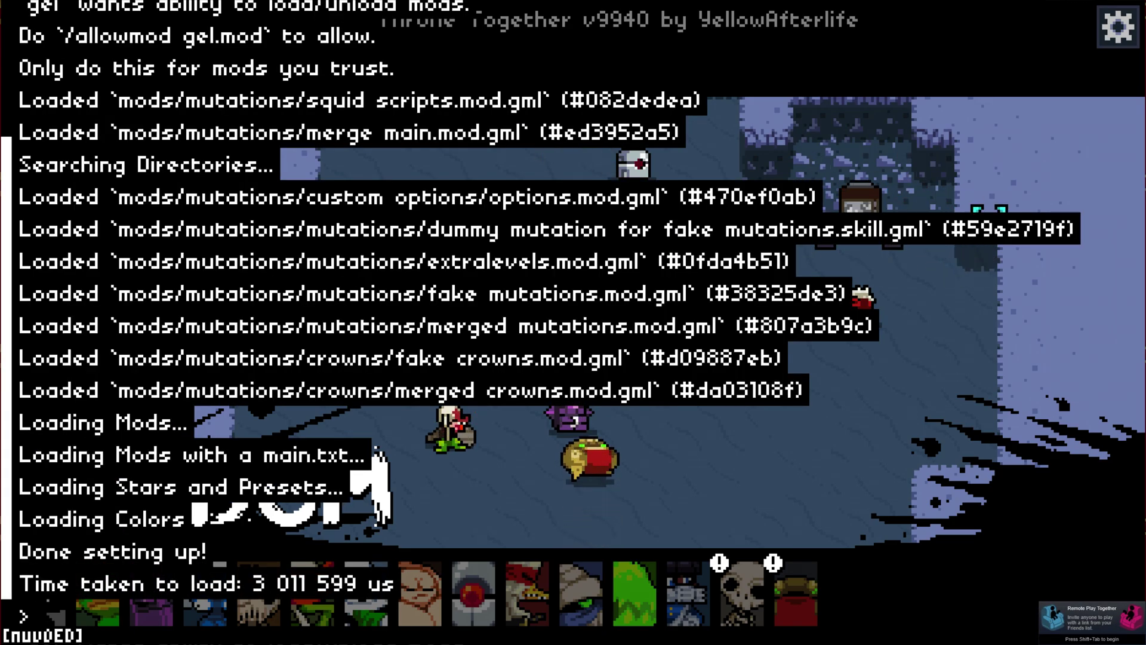
{"action": "key", "text": "Escape"}
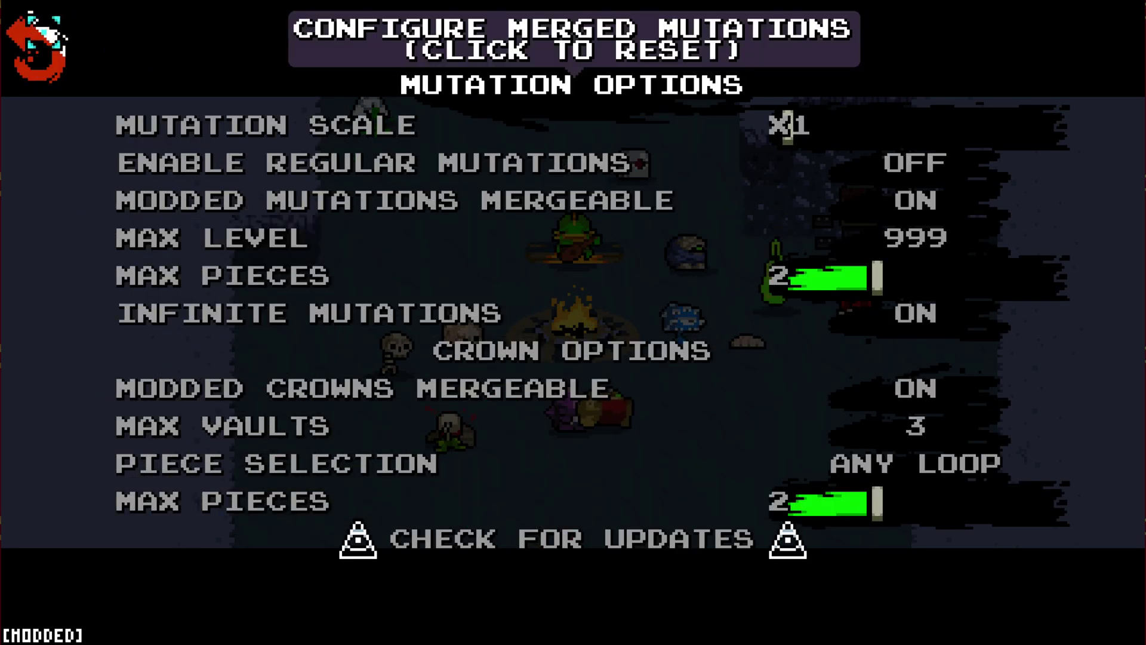
{"action": "left_click", "coordinate": [43, 30]}
{"action": "key", "text": "Escape"}
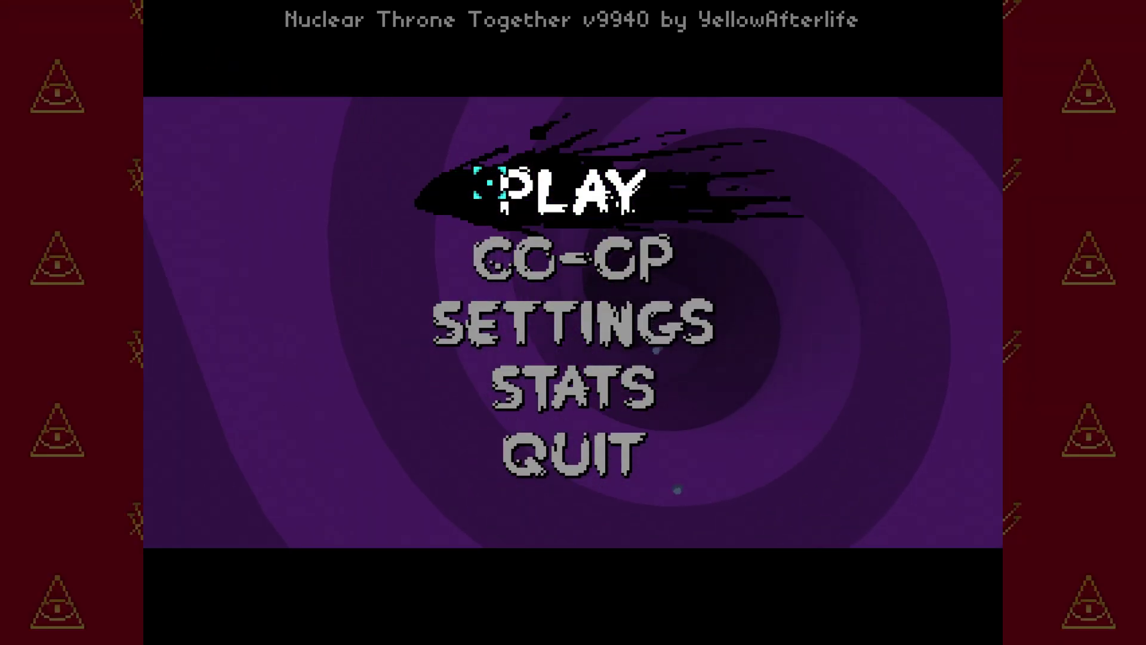
{"action": "left_click", "coordinate": [486, 431]}
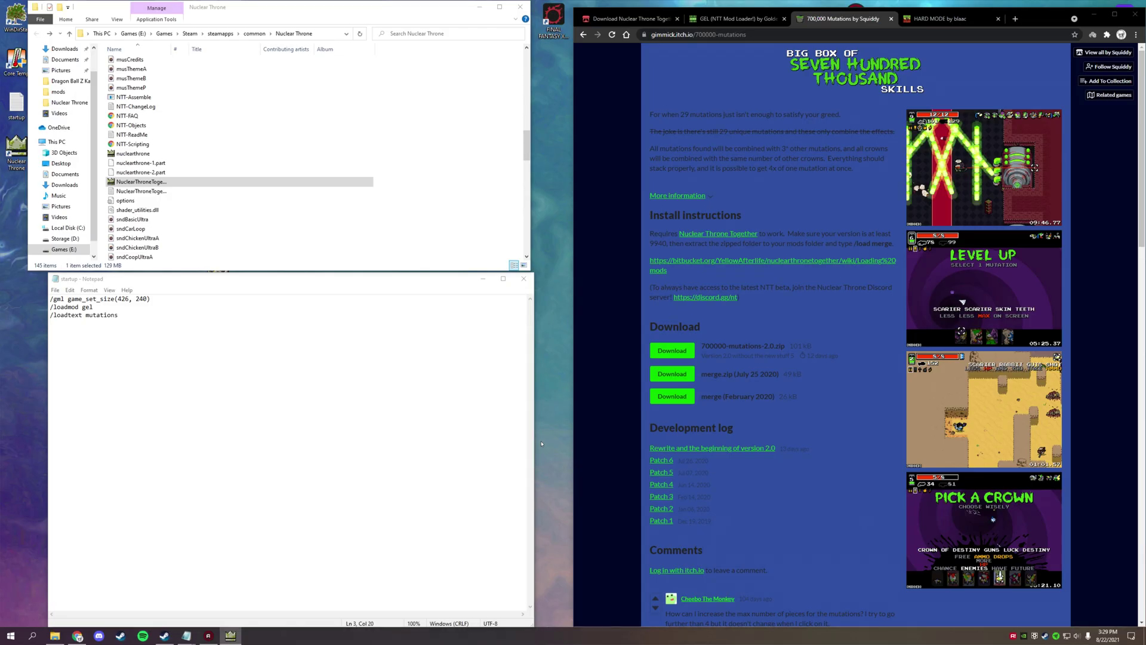
Open the mods folder showing Mutations and GEL.mod.gml, then switch Chrome to the HARD MODE page.
{"action": "left_click", "coordinate": [337, 393]}
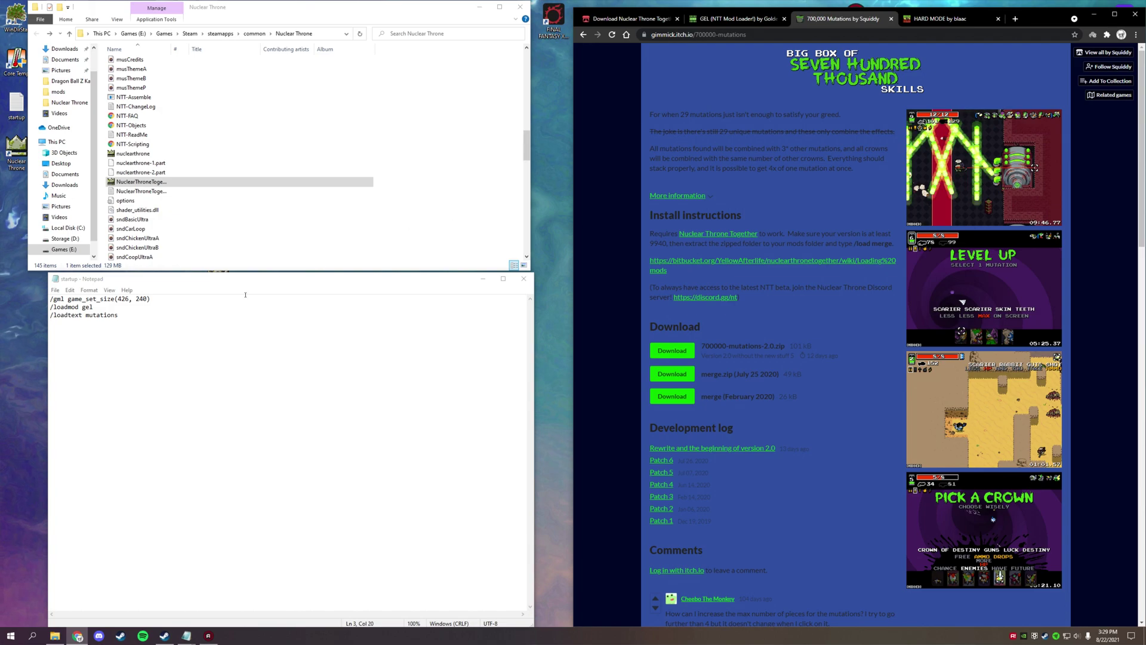
{"action": "left_click", "coordinate": [439, 179]}
{"action": "scroll", "coordinate": [439, 179], "scroll_direction": "up", "scroll_amount": 7}
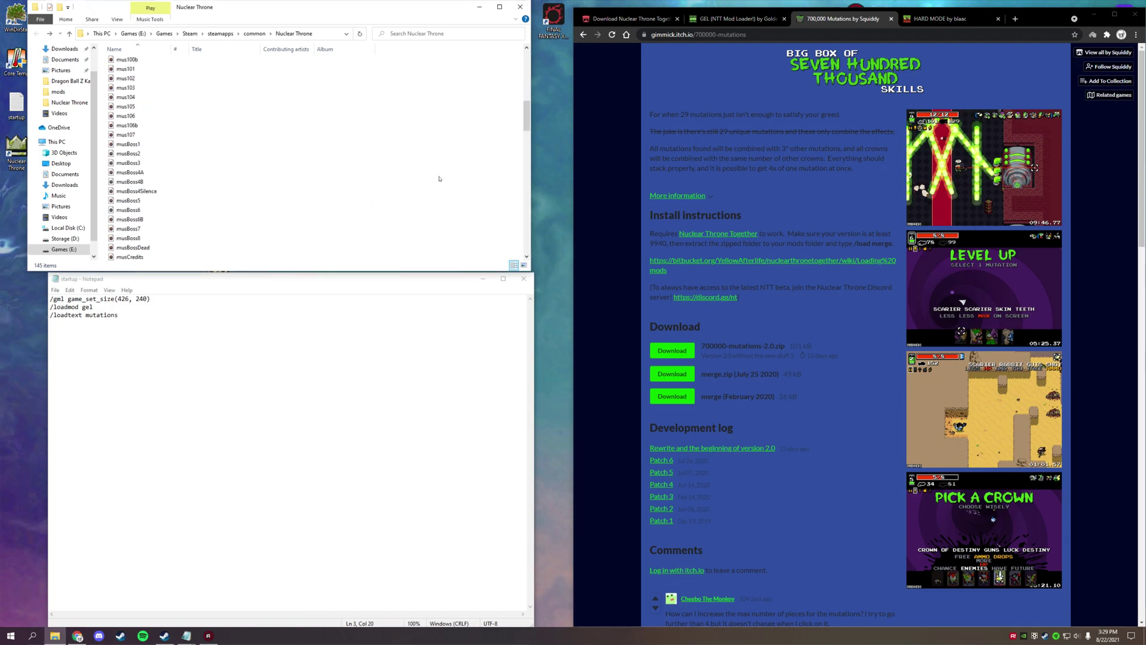
{"action": "scroll", "coordinate": [439, 178], "scroll_direction": "up", "scroll_amount": 12}
{"action": "double_click", "coordinate": [143, 62]}
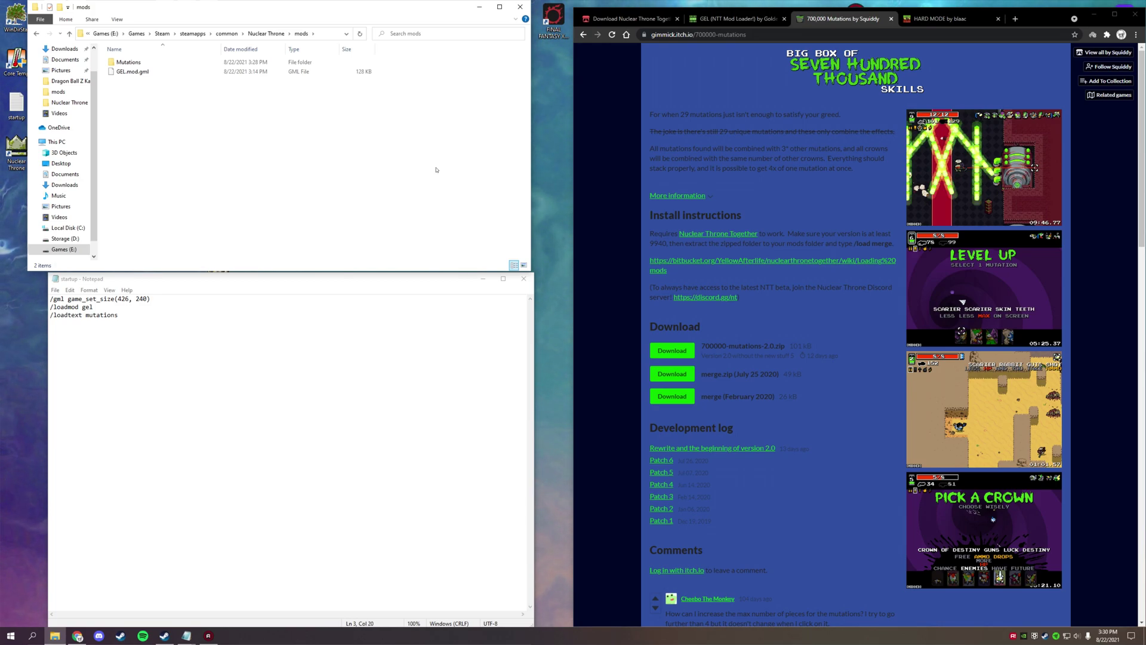
{"action": "left_click", "coordinate": [924, 19]}
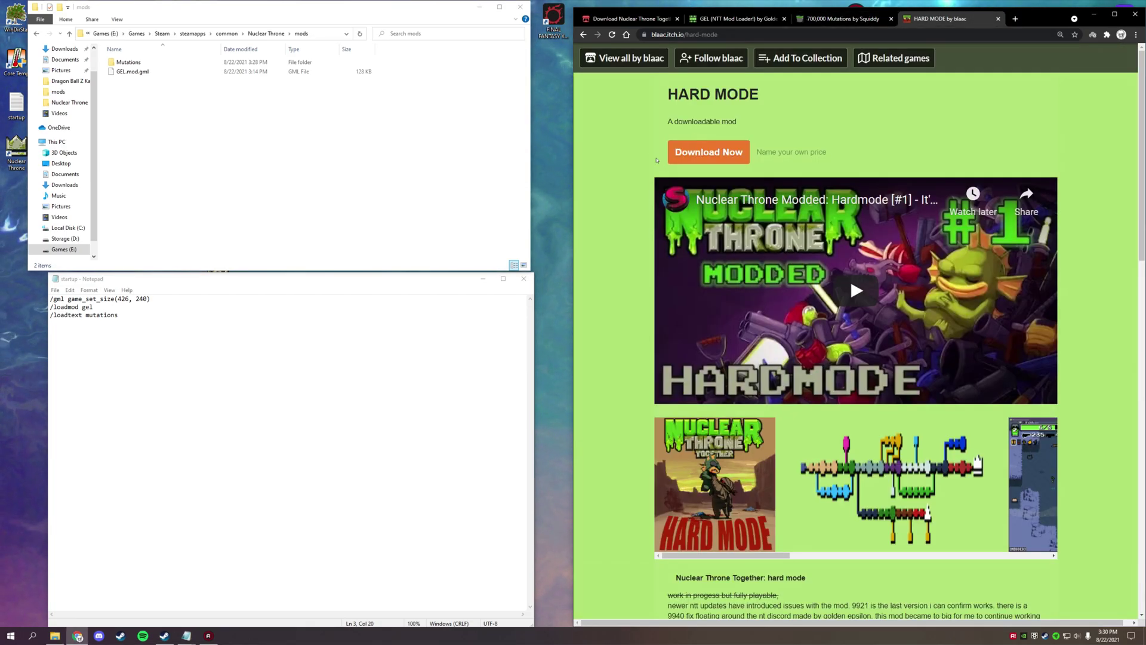
Download hardmodeb24 by Blaac.zip for free from the HARD MODE page and open it in 7-Zip.
{"action": "scroll", "coordinate": [657, 160], "scroll_direction": "down", "scroll_amount": 3}
{"action": "scroll", "coordinate": [597, 179], "scroll_direction": "up", "scroll_amount": 3}
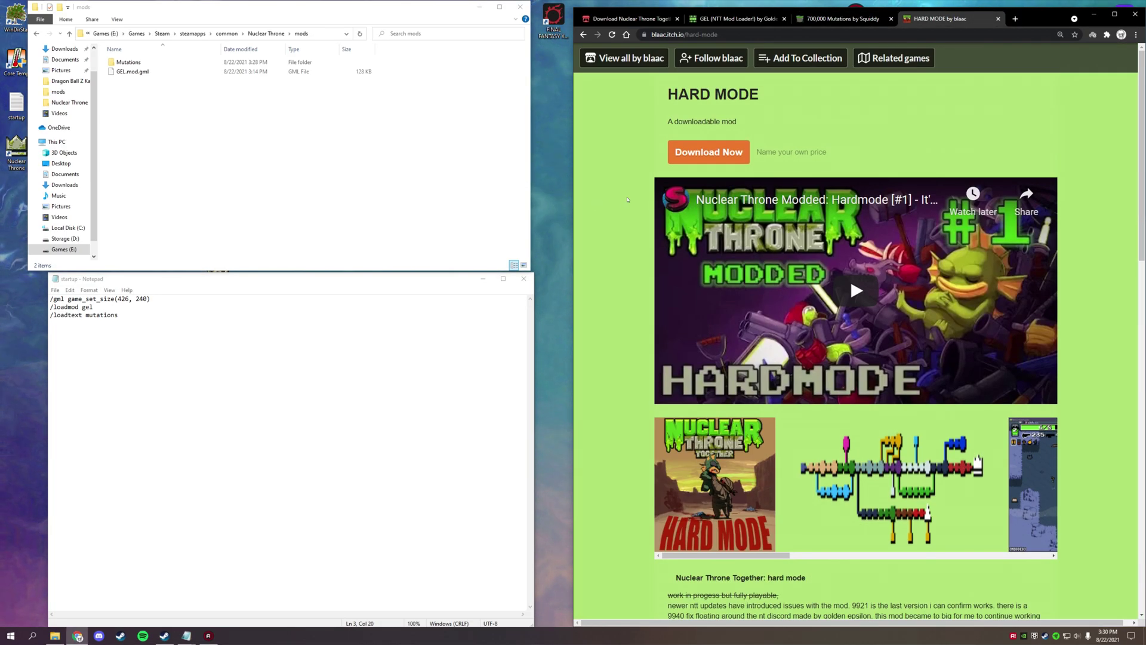
{"action": "scroll", "coordinate": [627, 200], "scroll_direction": "down", "scroll_amount": 10}
{"action": "scroll", "coordinate": [716, 179], "scroll_direction": "up", "scroll_amount": 10}
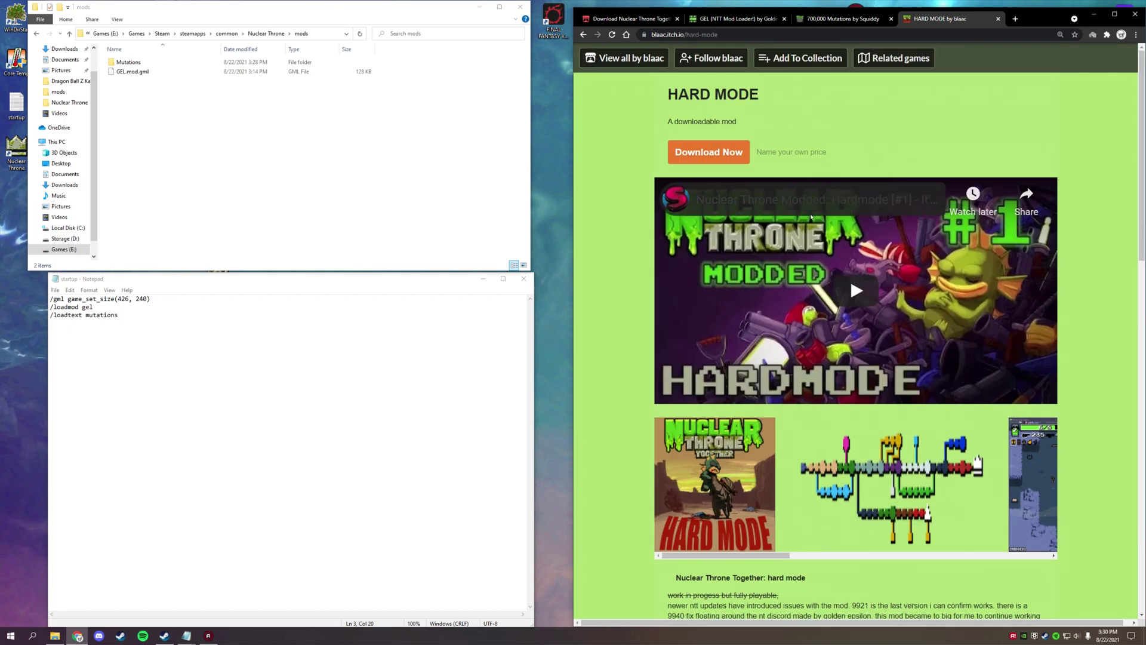
{"action": "left_click", "coordinate": [719, 153]}
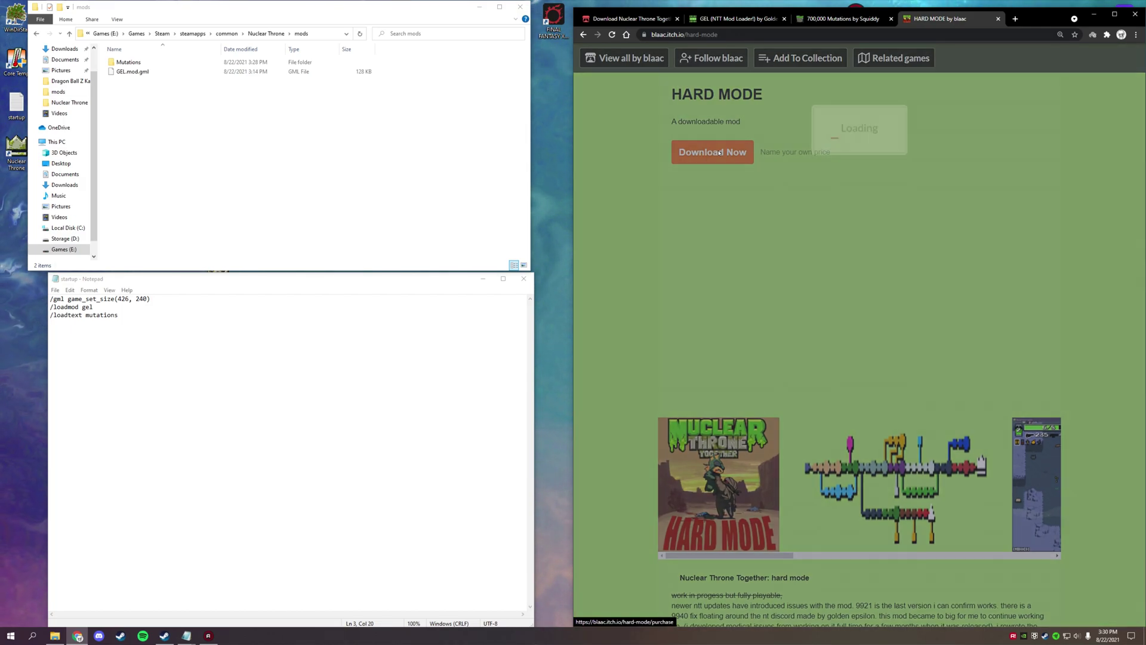
{"action": "left_click", "coordinate": [799, 206]}
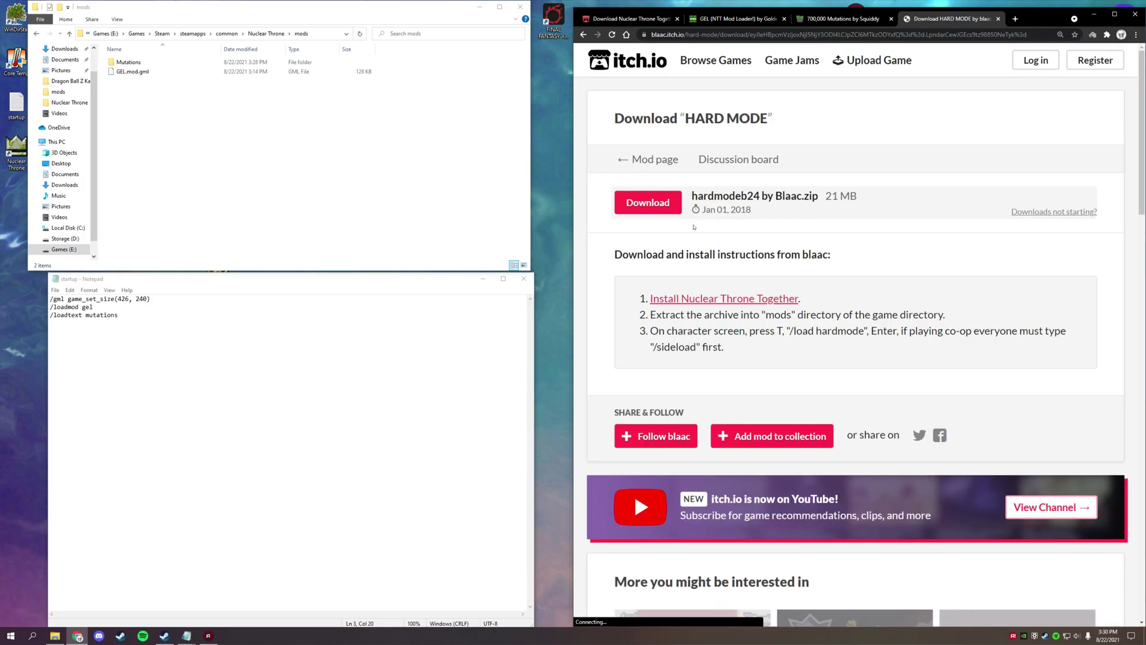
{"action": "left_click", "coordinate": [648, 202]}
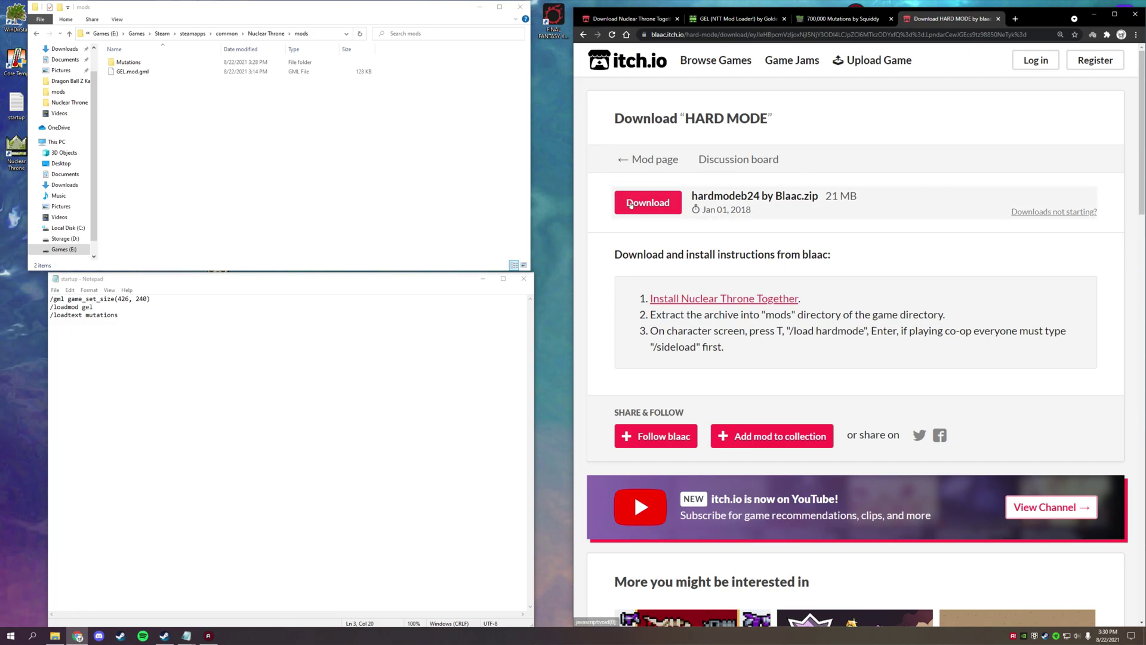
{"action": "left_click", "coordinate": [620, 610]}
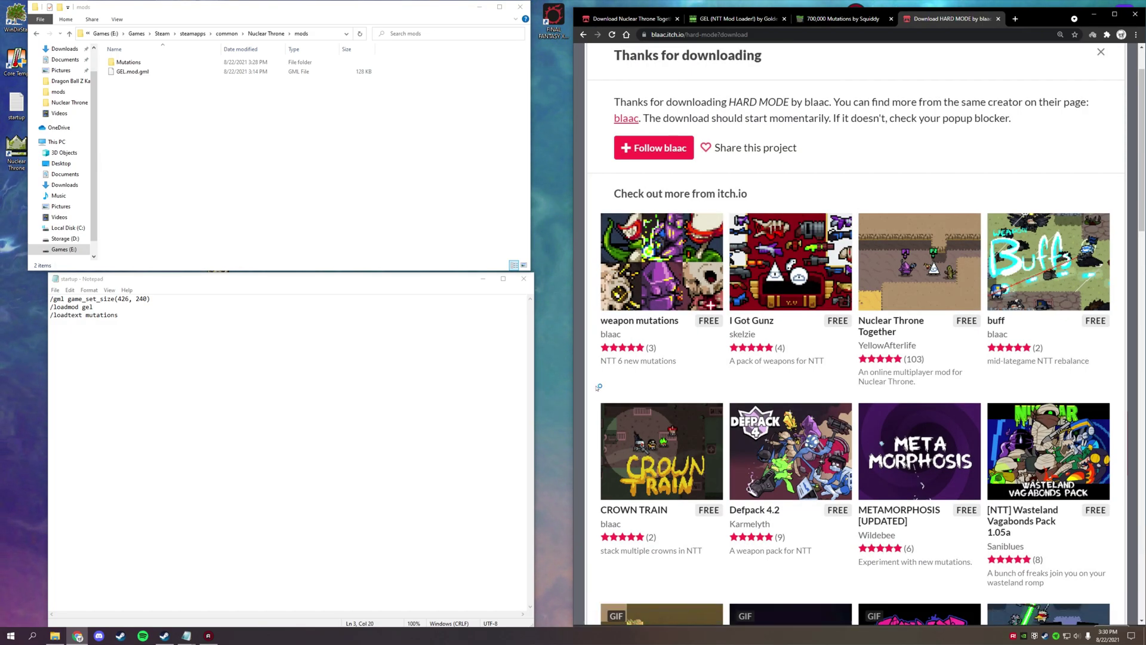
Inspect the archive's hardmode folder, then extract it into the mods folder.
{"action": "left_click_drag", "start_coordinate": [453, 161], "coordinate": [500, 157]}
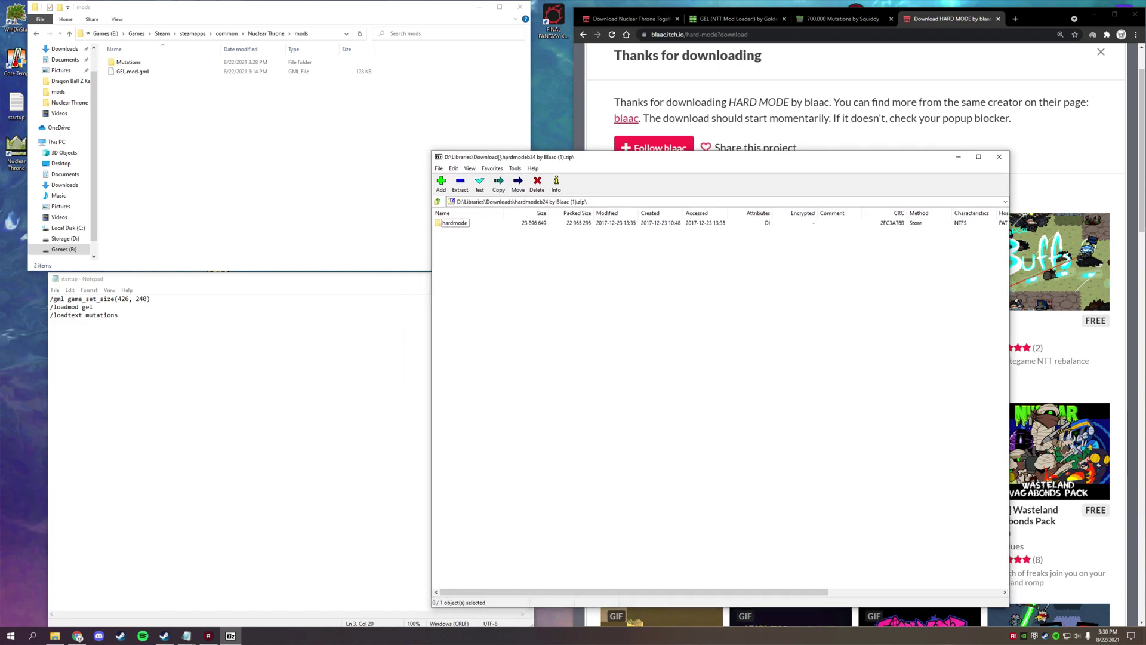
{"action": "left_click", "coordinate": [454, 222]}
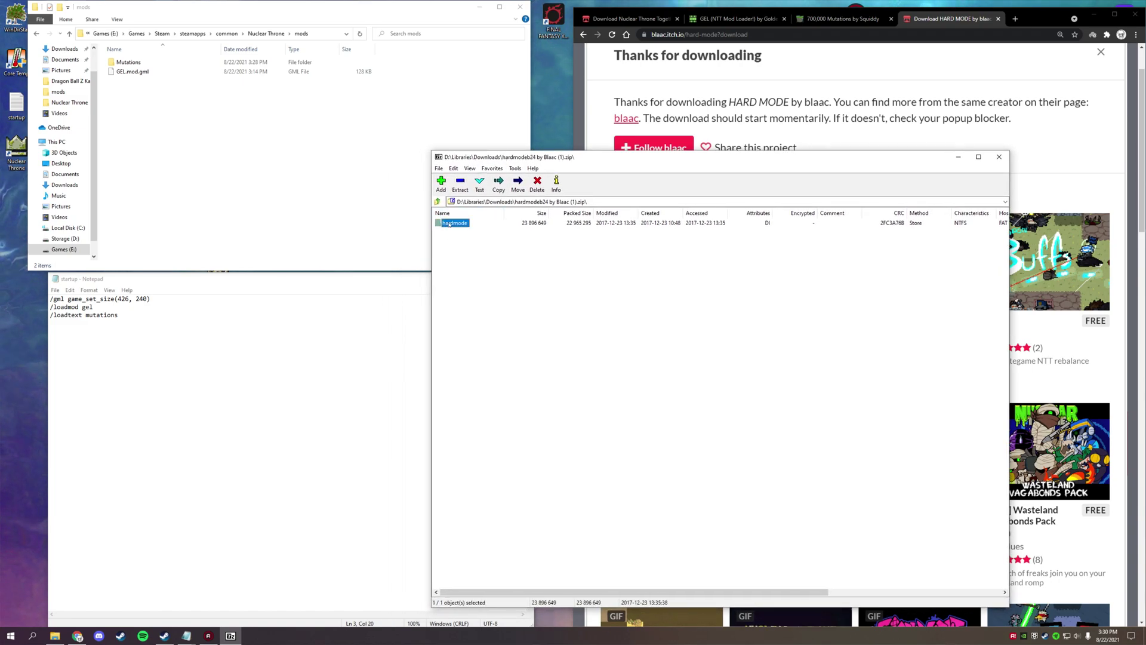
{"action": "double_click", "coordinate": [454, 223]}
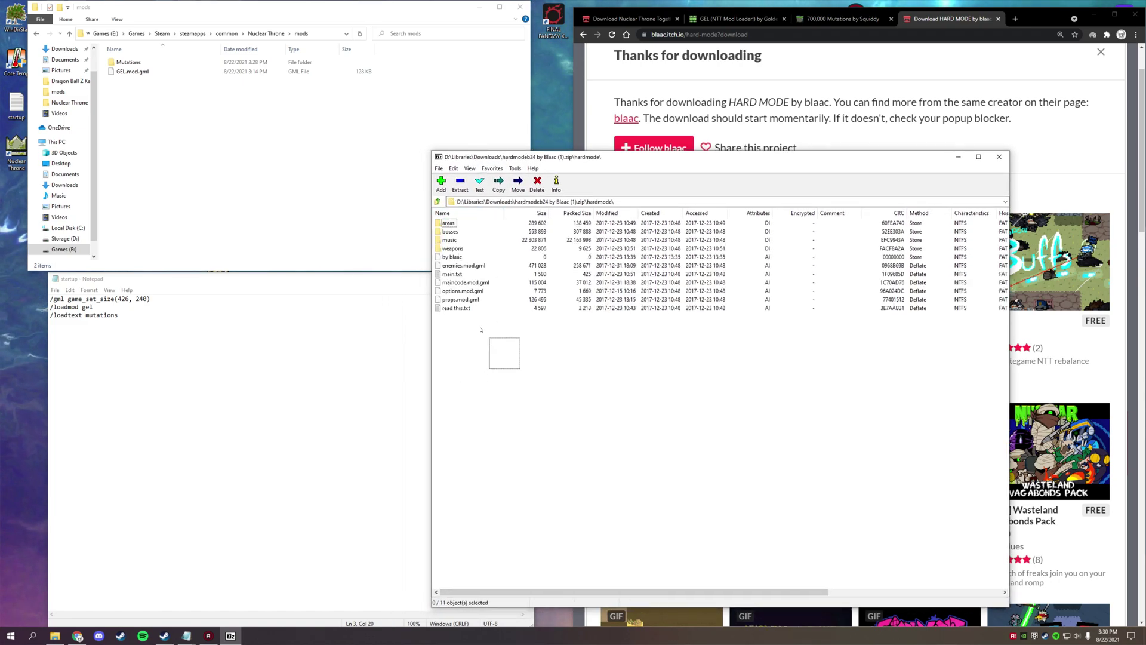
{"action": "left_click_drag", "start_coordinate": [502, 353], "coordinate": [438, 226]}
{"action": "left_click", "coordinate": [491, 364]}
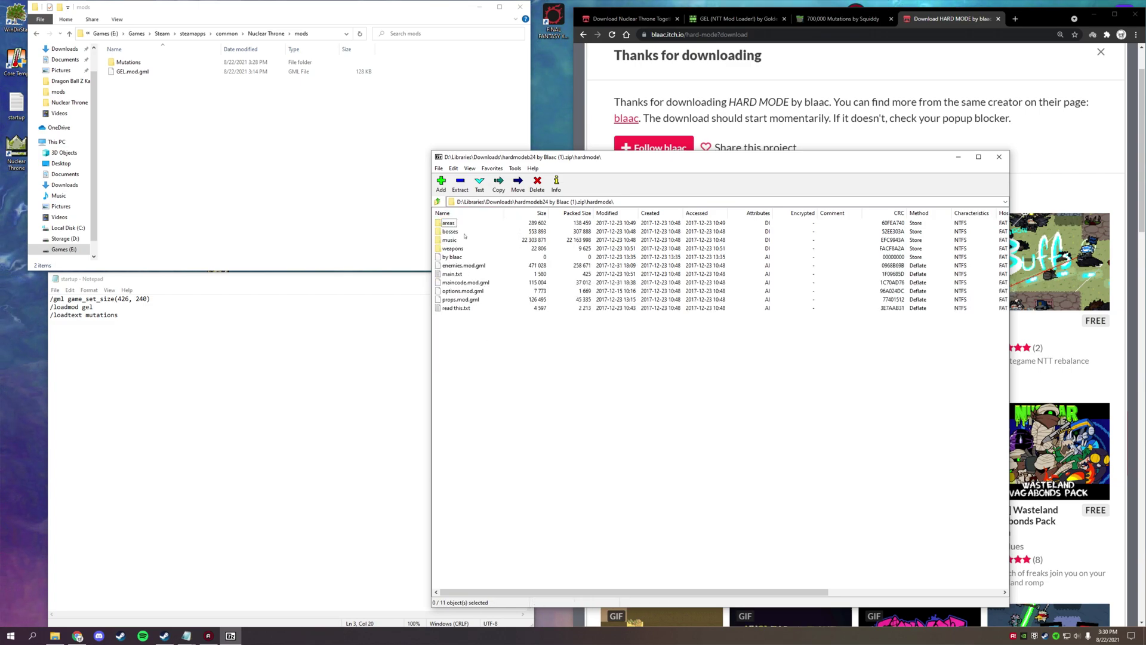
{"action": "key", "text": "BackSpace"}
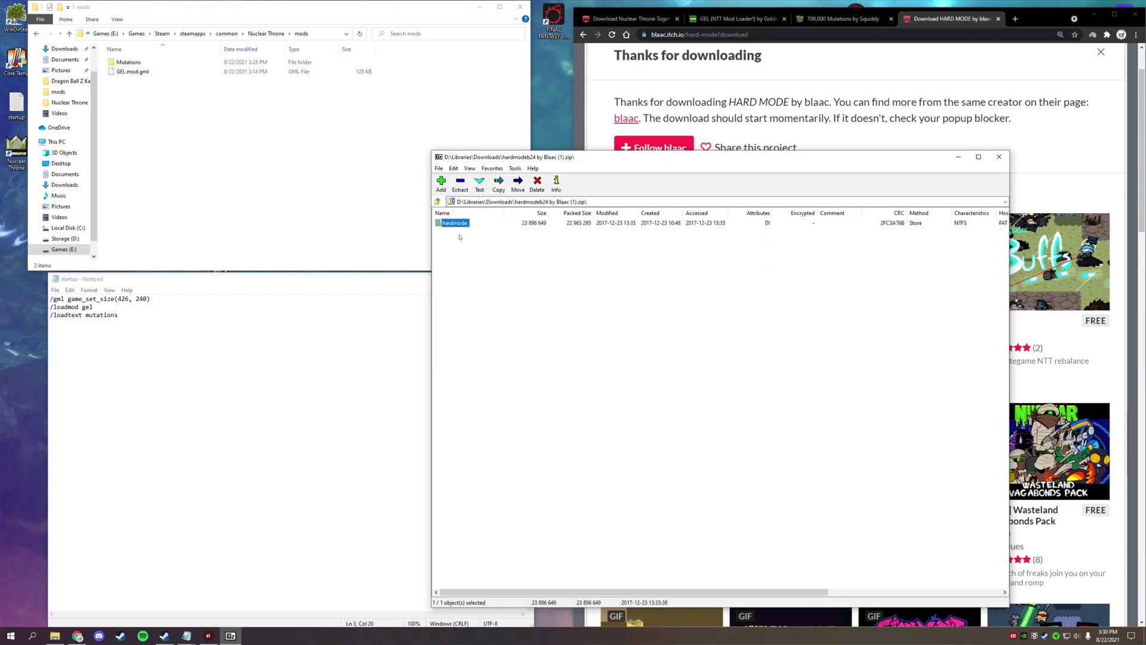
{"action": "left_click_drag", "start_coordinate": [448, 220], "coordinate": [309, 225]}
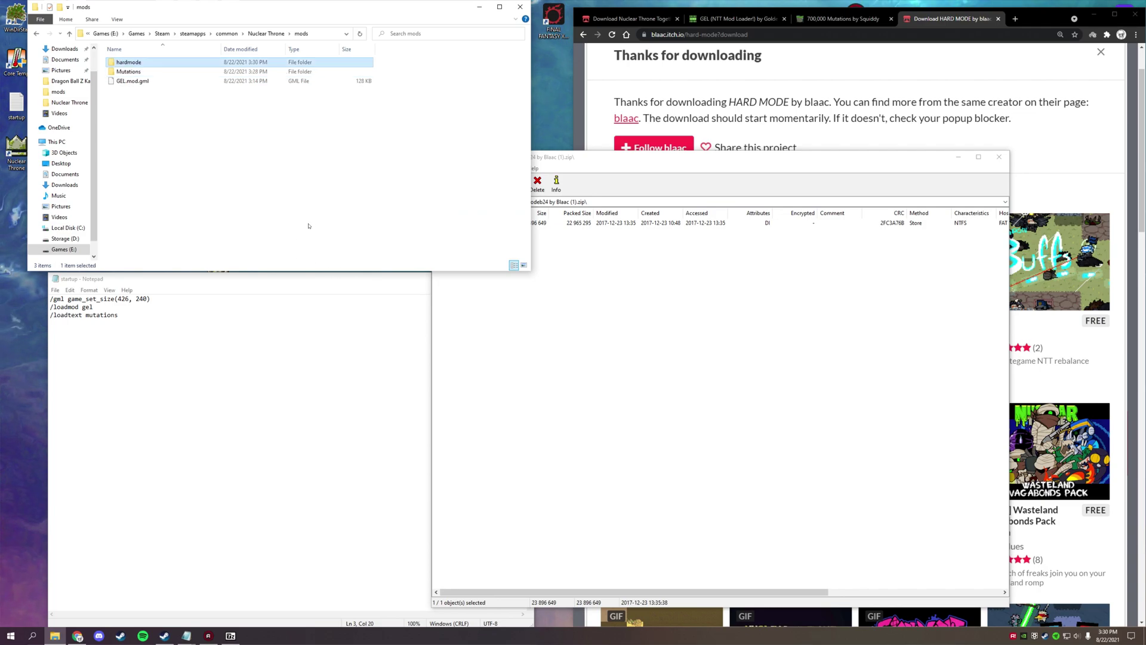
Add a fourth line, /loadtext hardmode, below the mutations line in startup and save.
{"action": "left_click", "coordinate": [331, 160]}
{"action": "left_click", "coordinate": [194, 329]}
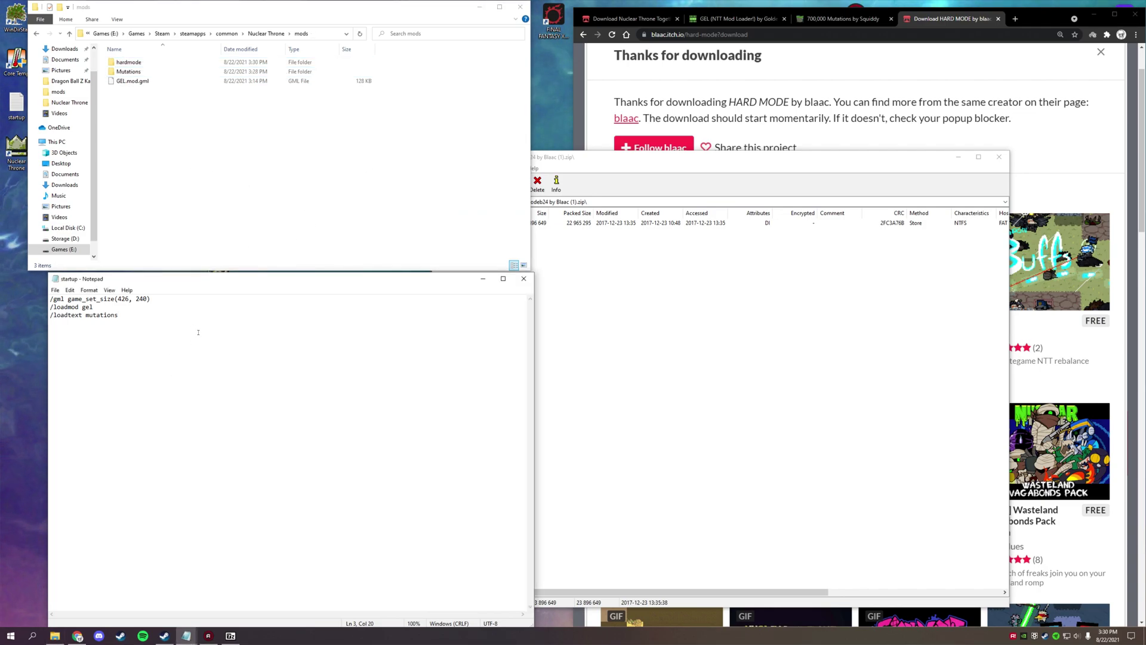
{"action": "key", "text": "Return"}
{"action": "type", "text": "/"}
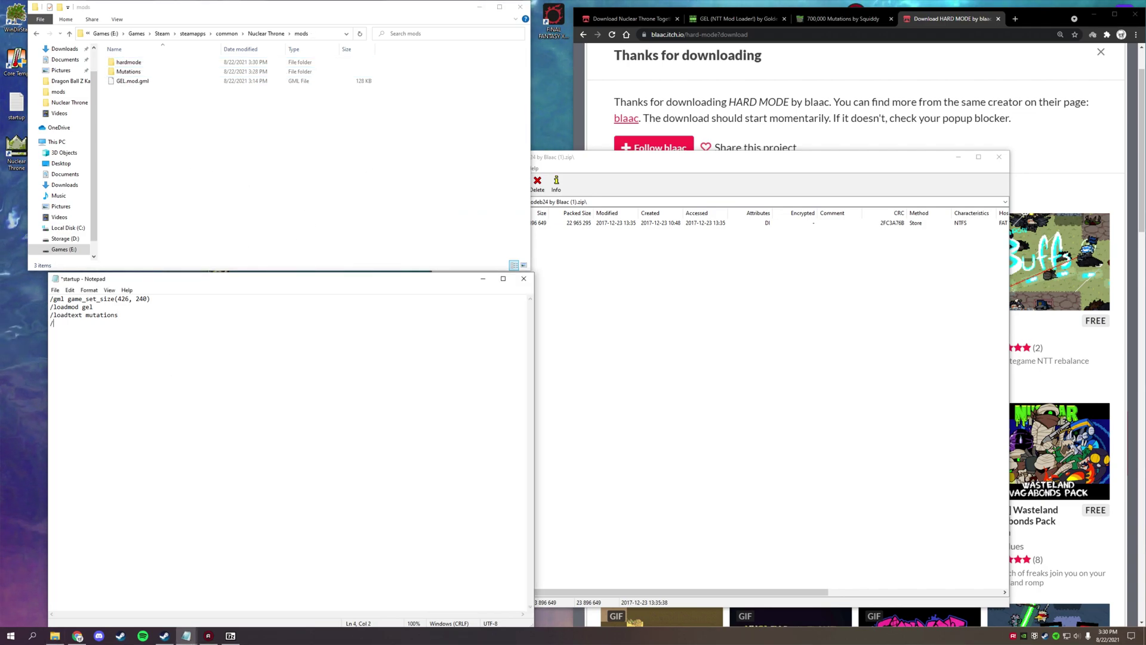
{"action": "type", "text": "loadtext hardmode"}
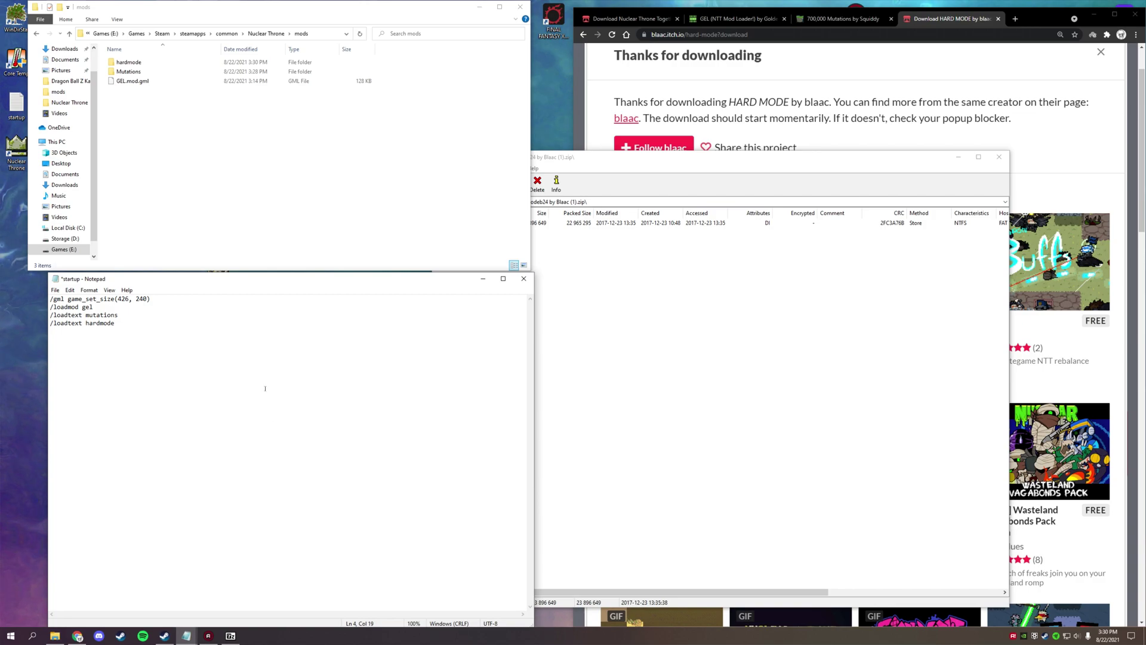
{"action": "left_click", "coordinate": [55, 290]}
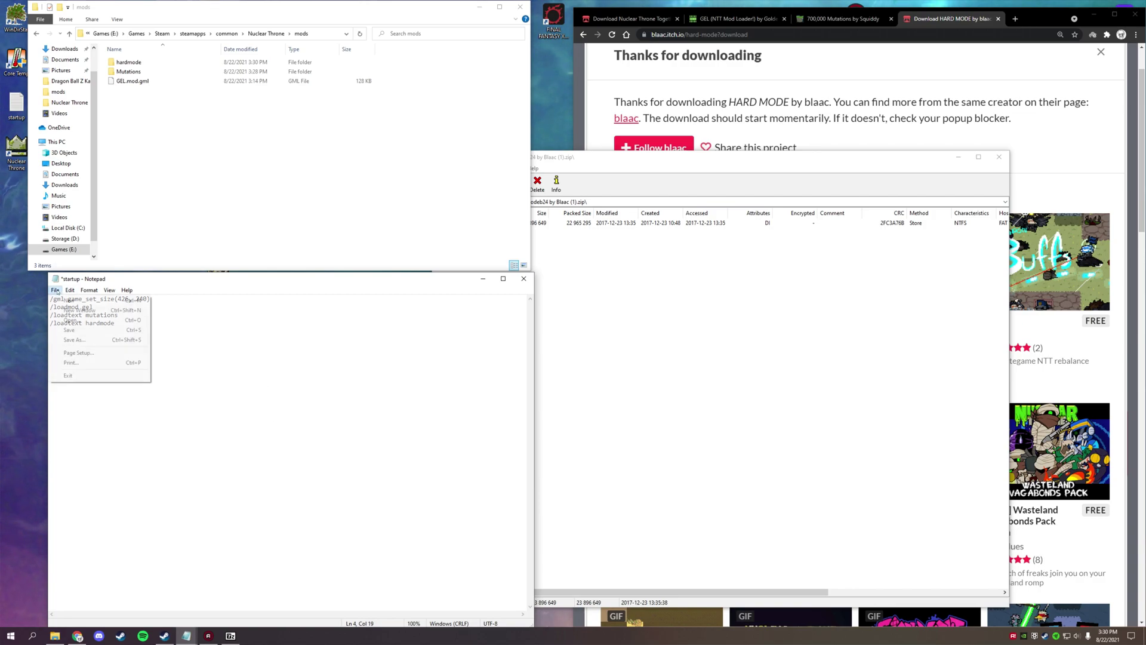
{"action": "left_click", "coordinate": [92, 333]}
Close the 7-Zip window and return Explorer to the Nuclear Throne game folder.
{"action": "left_click", "coordinate": [998, 157]}
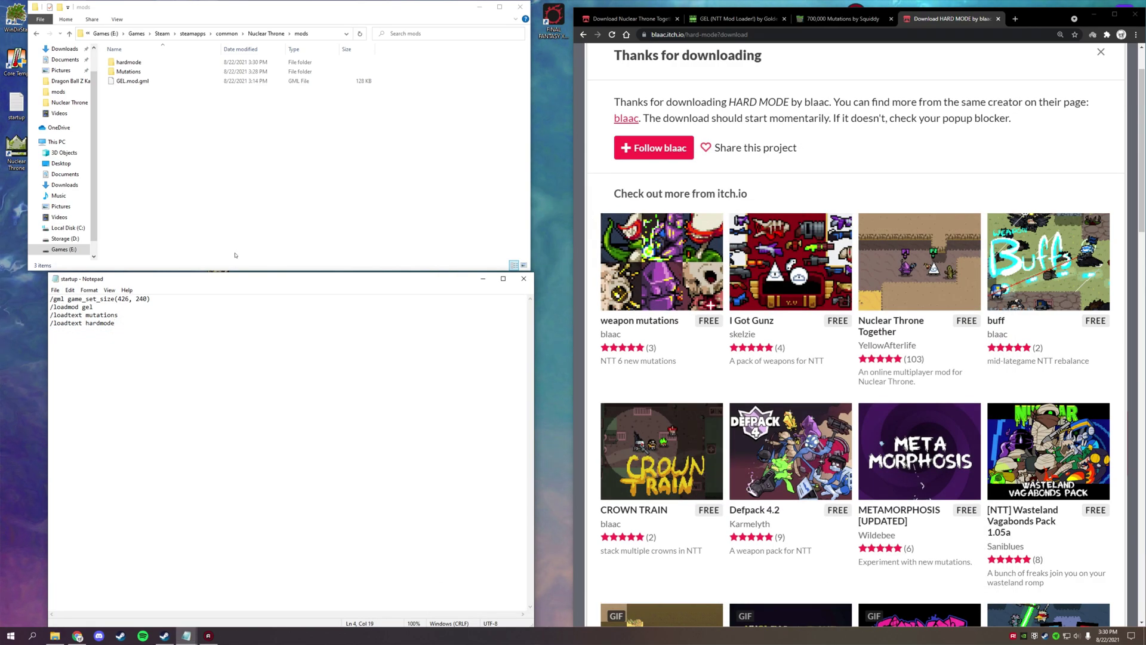
{"action": "left_click", "coordinate": [185, 229]}
{"action": "key", "text": "alt+Left"}
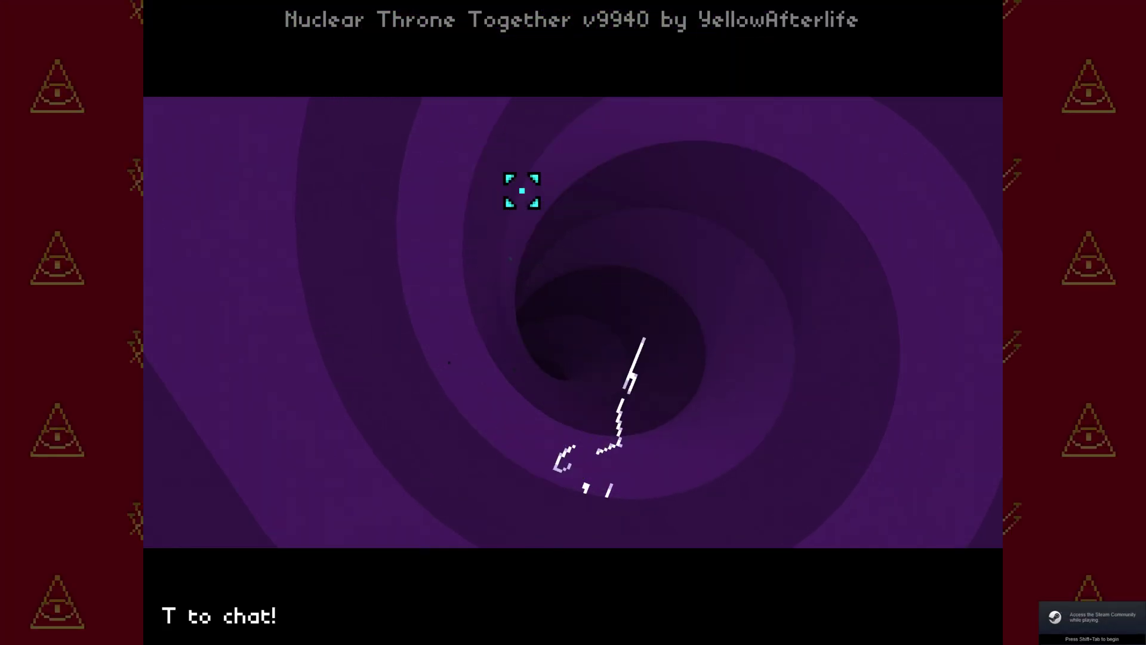
Start a new run with Crystal as the character.
{"action": "left_click", "coordinate": [521, 191]}
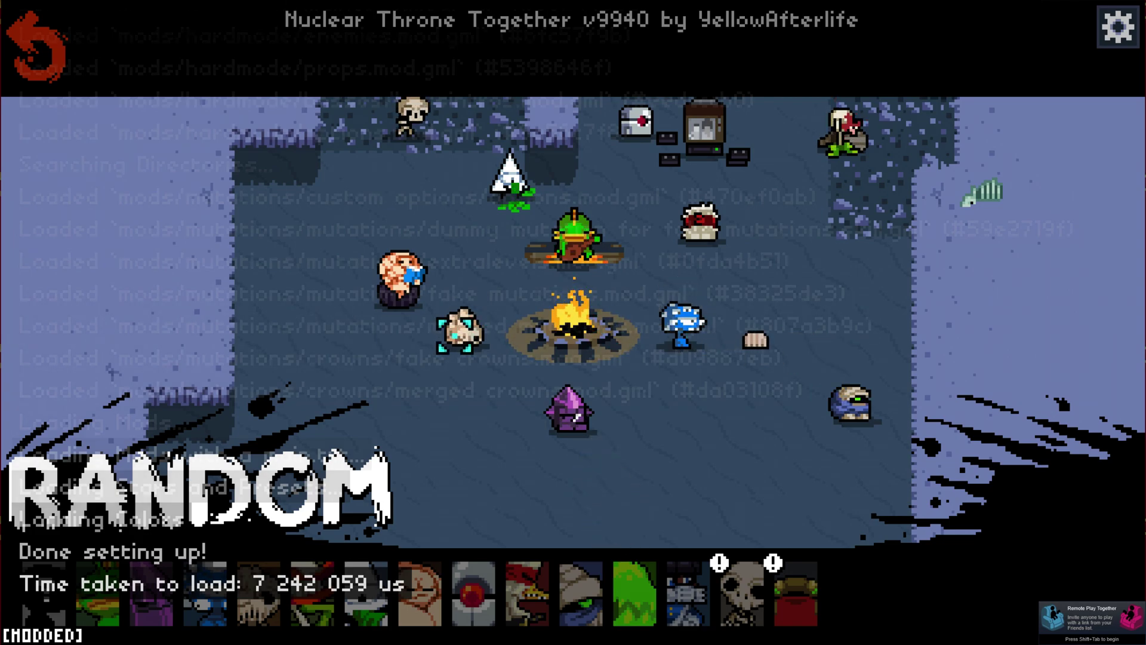
{"action": "left_click", "coordinate": [572, 411]}
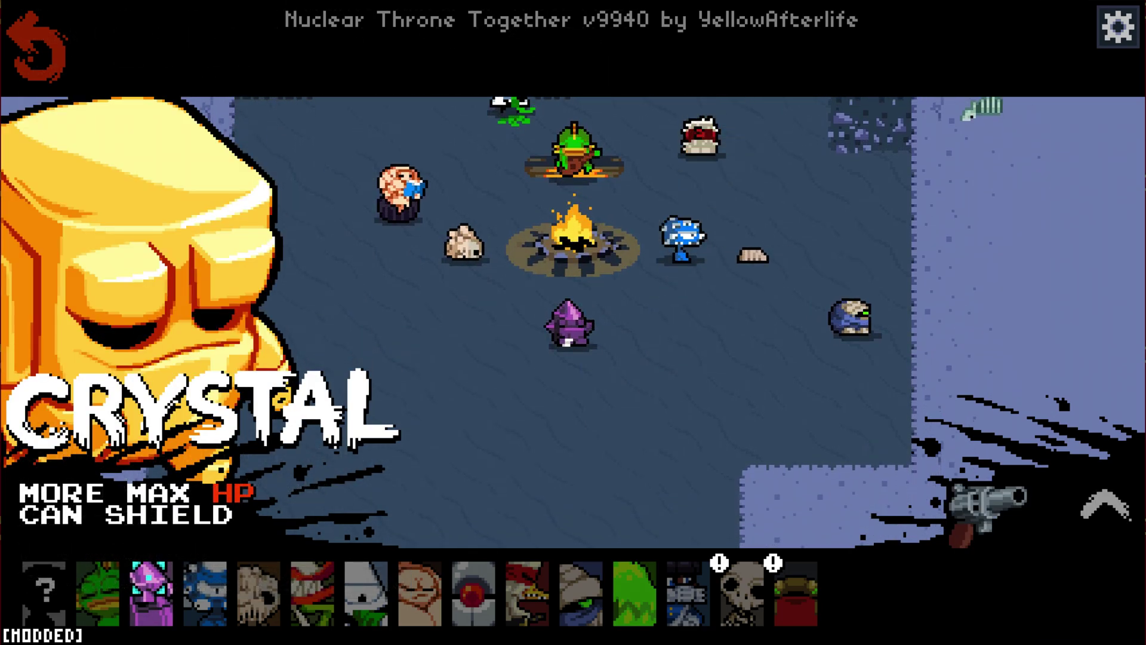
{"action": "key", "text": "Return"}
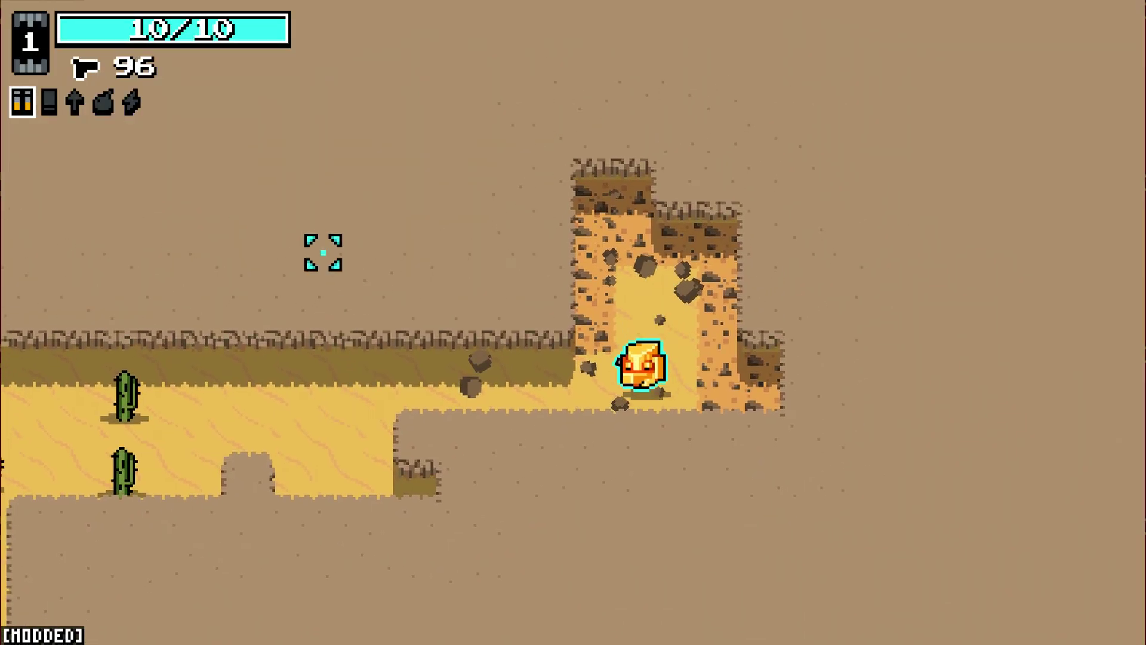
Play hard-mode level 1-1, fighting desert enemies and opening a chest.
{"action": "key", "text": "a"}
{"action": "left_click", "coordinate": [269, 394]}
{"action": "left_click", "coordinate": [366, 458]}
{"action": "key", "text": "a"}
{"action": "key", "text": "w"}
{"action": "mouse_move", "coordinate": [366, 459]}
{"action": "left_mouse_down"}
{"action": "mouse_move", "coordinate": [660, 317]}
{"action": "mouse_move", "coordinate": [492, 392]}
{"action": "mouse_move", "coordinate": [652, 396]}
{"action": "mouse_move", "coordinate": [695, 323]}
{"action": "mouse_move", "coordinate": [169, 223]}
{"action": "mouse_move", "coordinate": [307, 189]}
{"action": "mouse_move", "coordinate": [322, 195]}
{"action": "mouse_move", "coordinate": [221, 305]}
{"action": "left_mouse_up"}
{"action": "key", "text": "a"}
{"action": "key", "text": "w"}
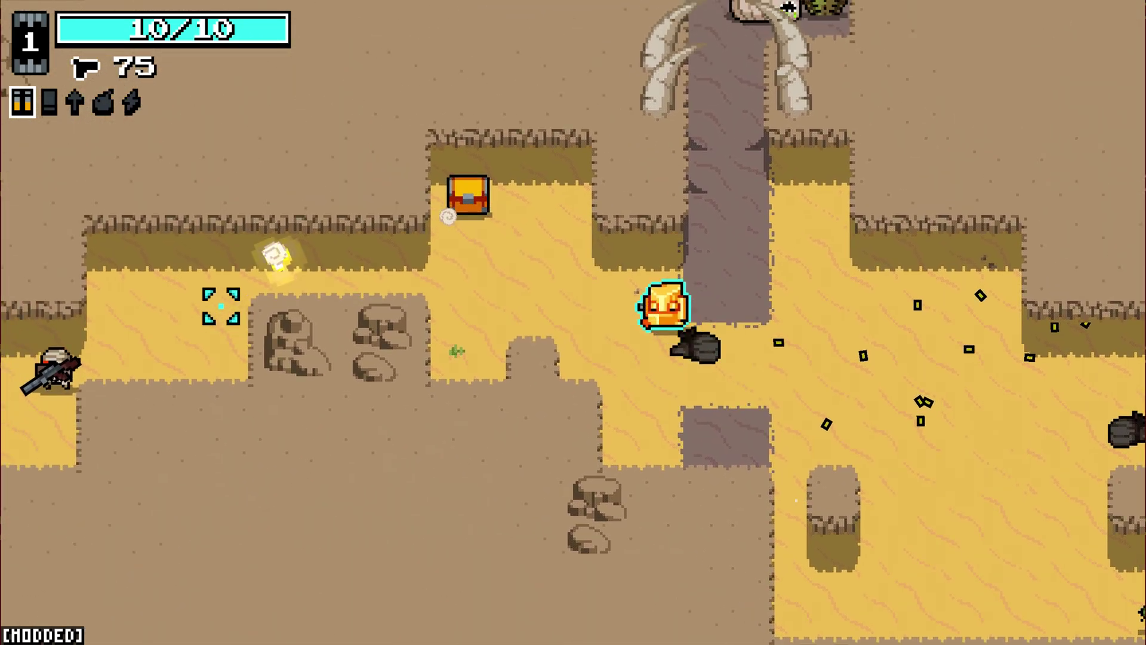
{"action": "key", "text": "a"}
{"action": "key", "text": "w"}
{"action": "mouse_move", "coordinate": [243, 389]}
{"action": "left_mouse_down"}
{"action": "mouse_move", "coordinate": [179, 352]}
{"action": "mouse_move", "coordinate": [185, 392]}
{"action": "mouse_move", "coordinate": [185, 352]}
{"action": "left_mouse_up"}
{"action": "right_click", "coordinate": [184, 352]}
{"action": "key", "text": "d"}
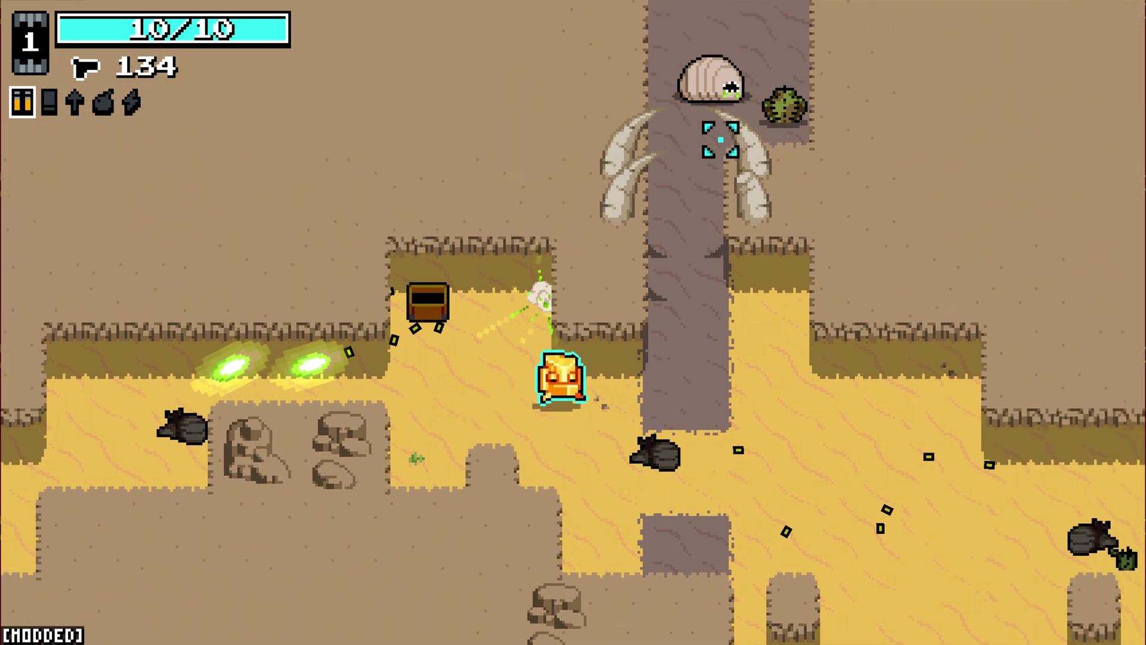
{"action": "key", "text": "d"}
{"action": "key", "text": "w"}
{"action": "left_click_drag", "start_coordinate": [608, 64], "coordinate": [540, 110]}
{"action": "key", "text": "s"}
{"action": "key", "text": "d"}
Pause, quit the run, and exit the game to the desktop.
{"action": "key", "text": "Escape"}
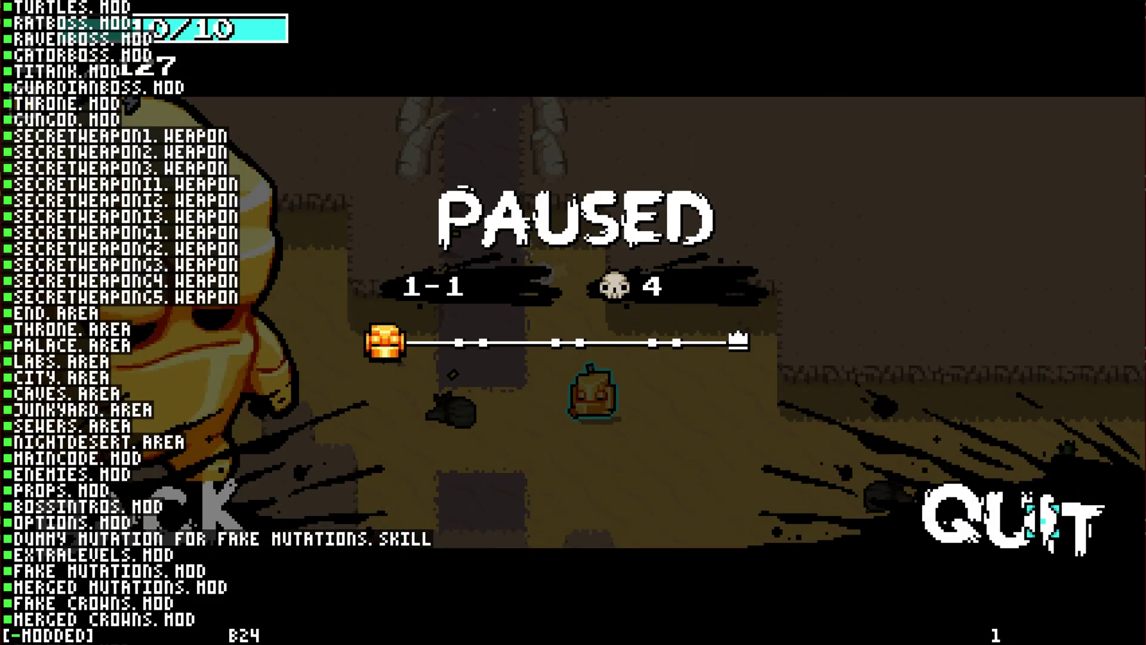
{"action": "left_click", "coordinate": [1033, 510]}
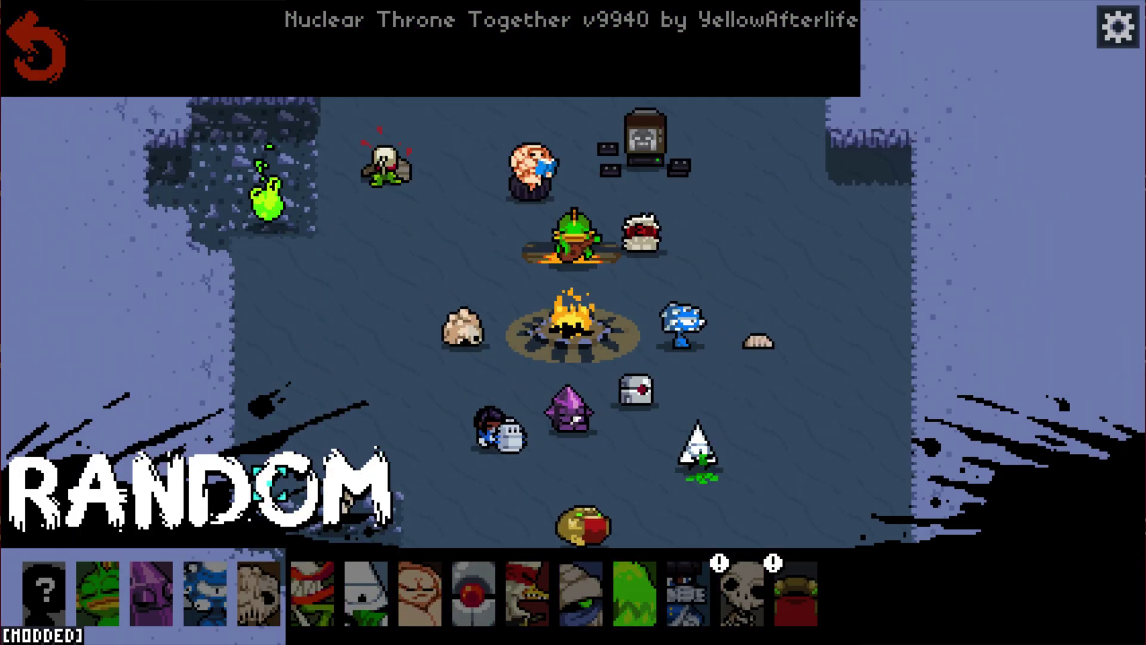
{"action": "key", "text": "Escape"}
{"action": "left_click", "coordinate": [564, 455]}
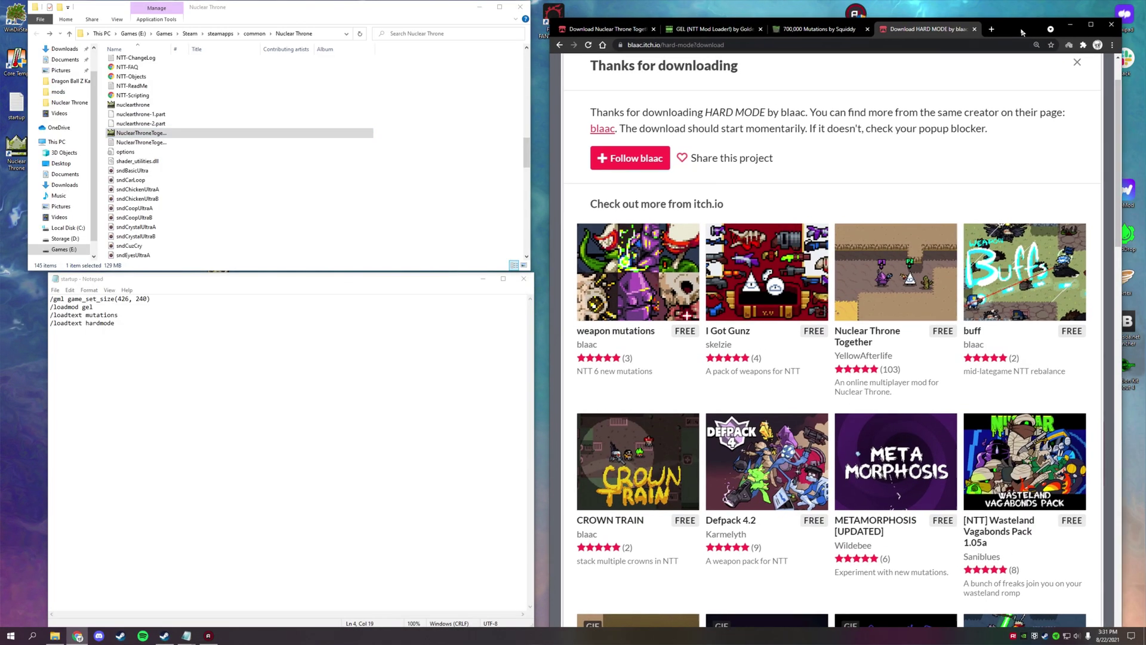
Snap the browser to the right half and review the 700,000 Mutations itch.io page.
{"action": "left_click_drag", "start_coordinate": [1049, 22], "coordinate": [1143, 179]}
{"action": "left_click", "coordinate": [276, 94]}
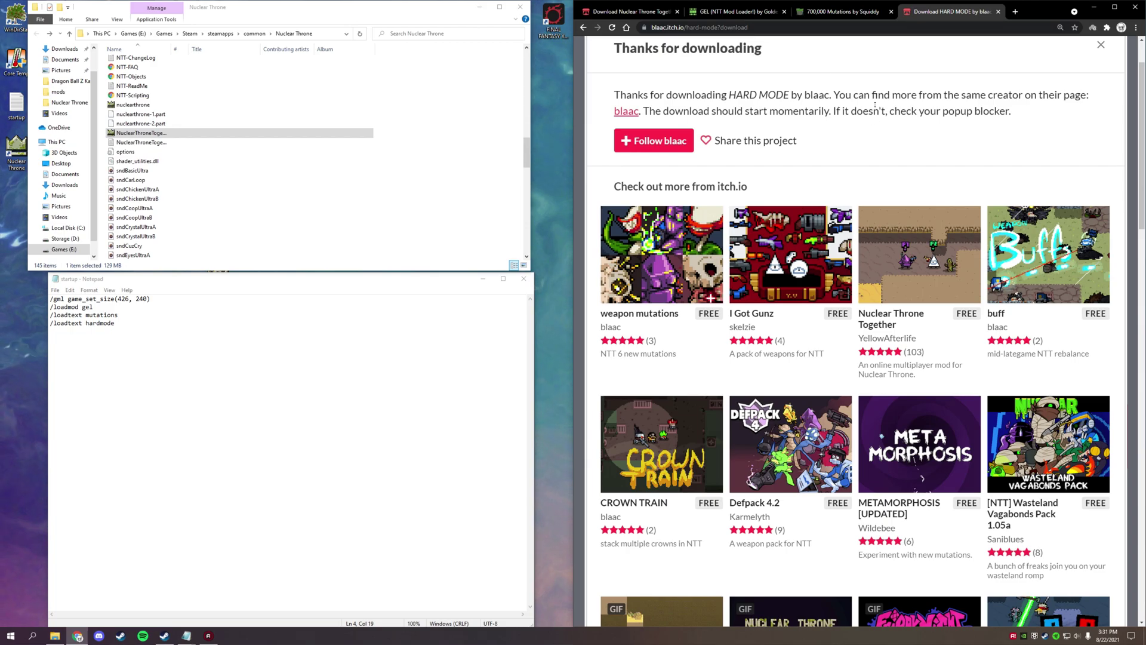
{"action": "scroll", "coordinate": [860, 299], "scroll_direction": "up", "scroll_amount": 2}
{"action": "left_click", "coordinate": [841, 12]}
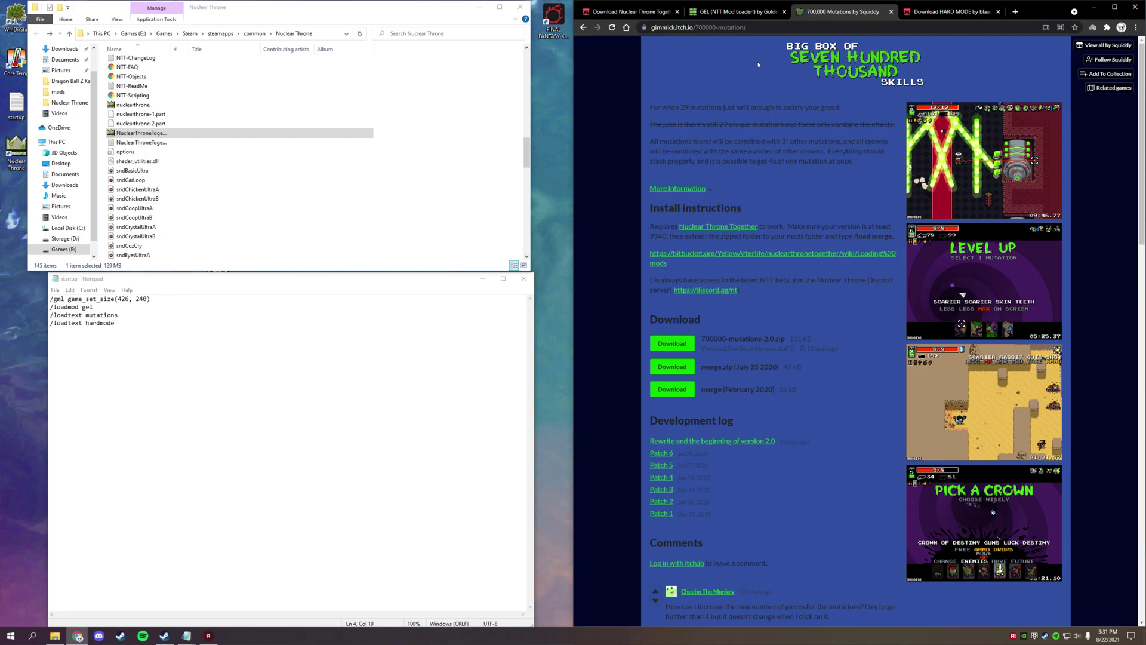
{"action": "scroll", "coordinate": [825, 368], "scroll_direction": "down", "scroll_amount": 3}
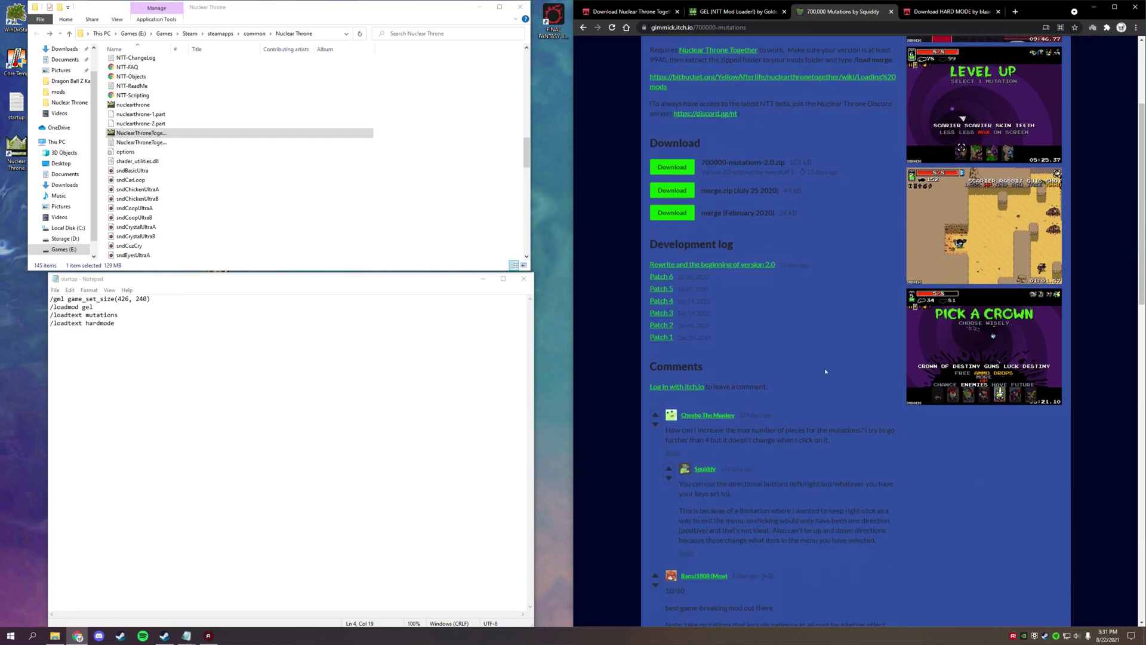
{"action": "scroll", "coordinate": [821, 264], "scroll_direction": "up", "scroll_amount": 3}
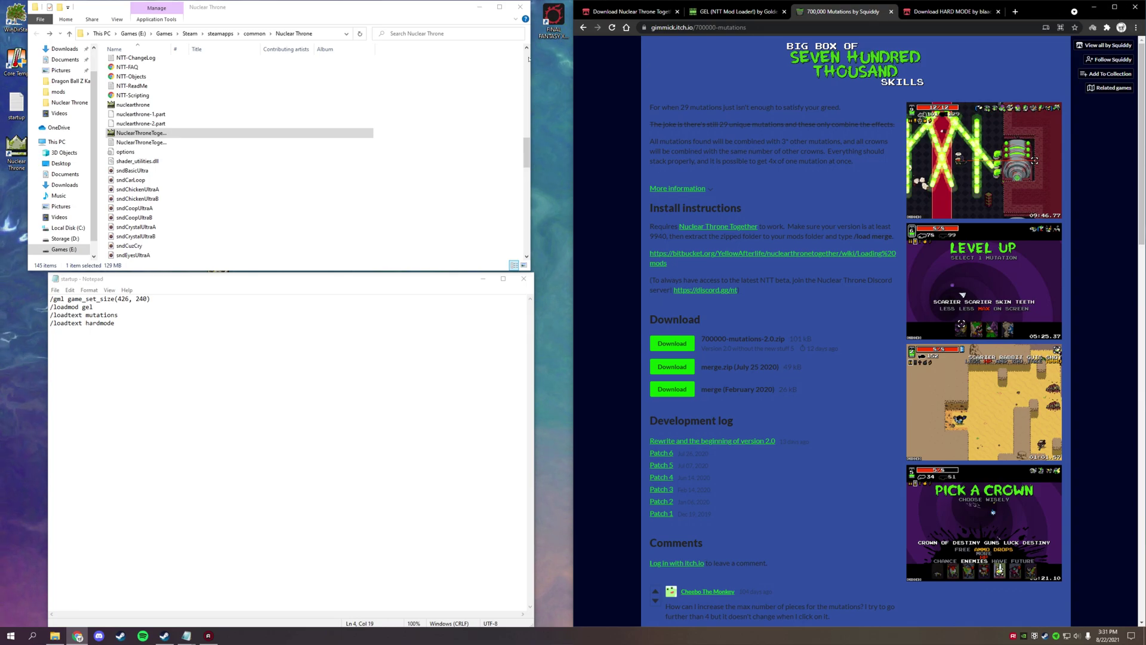
Close the browser, then move File Explorer to the right and Notepad to the top.
{"action": "left_click", "coordinate": [1134, 7]}
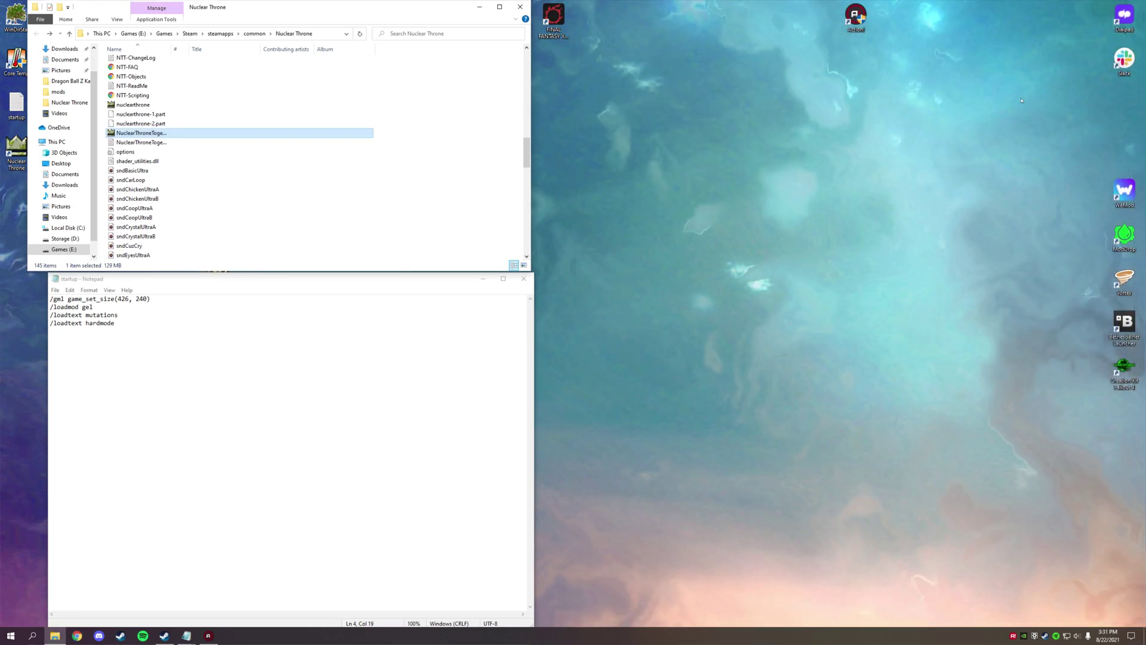
{"action": "left_click_drag", "start_coordinate": [332, 13], "coordinate": [901, 207]}
{"action": "left_click_drag", "start_coordinate": [197, 274], "coordinate": [208, 120]}
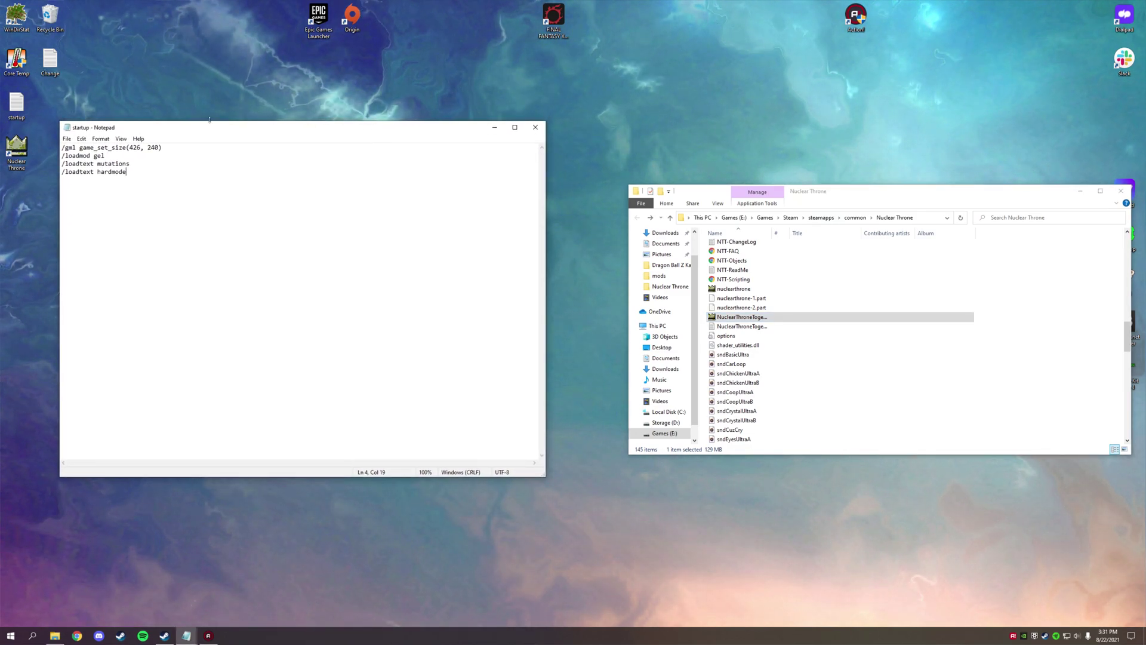
Save the four-line startup file and bring File Explorer beside Notepad.
{"action": "left_click", "coordinate": [67, 139]}
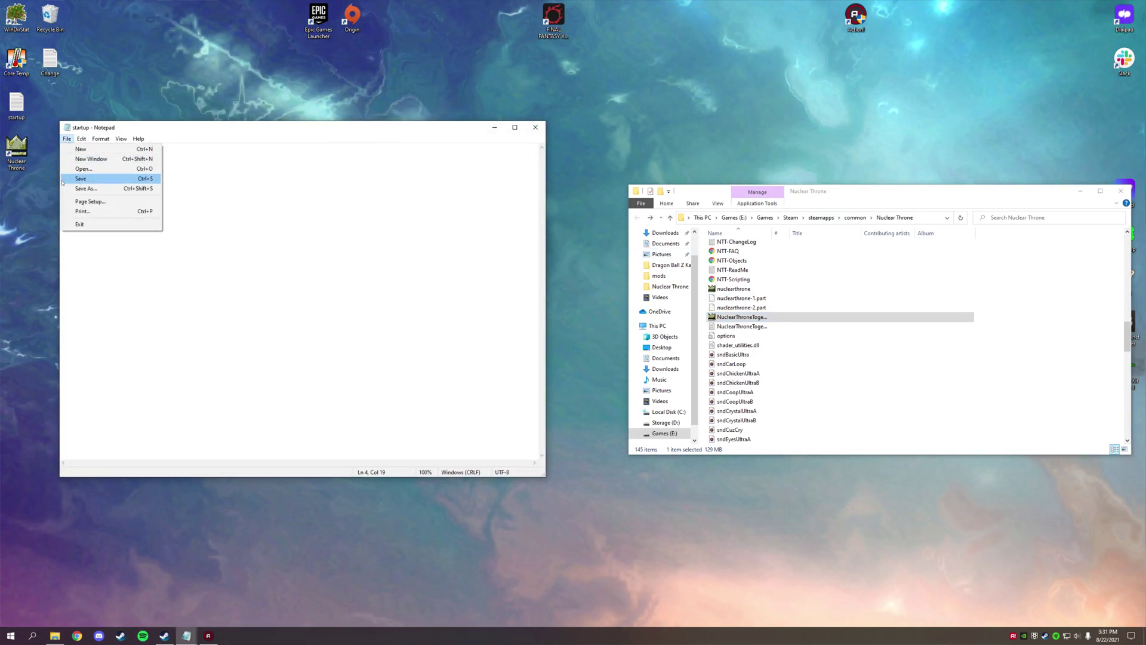
{"action": "left_click", "coordinate": [99, 178]}
{"action": "left_click_drag", "start_coordinate": [942, 198], "coordinate": [772, 194]}
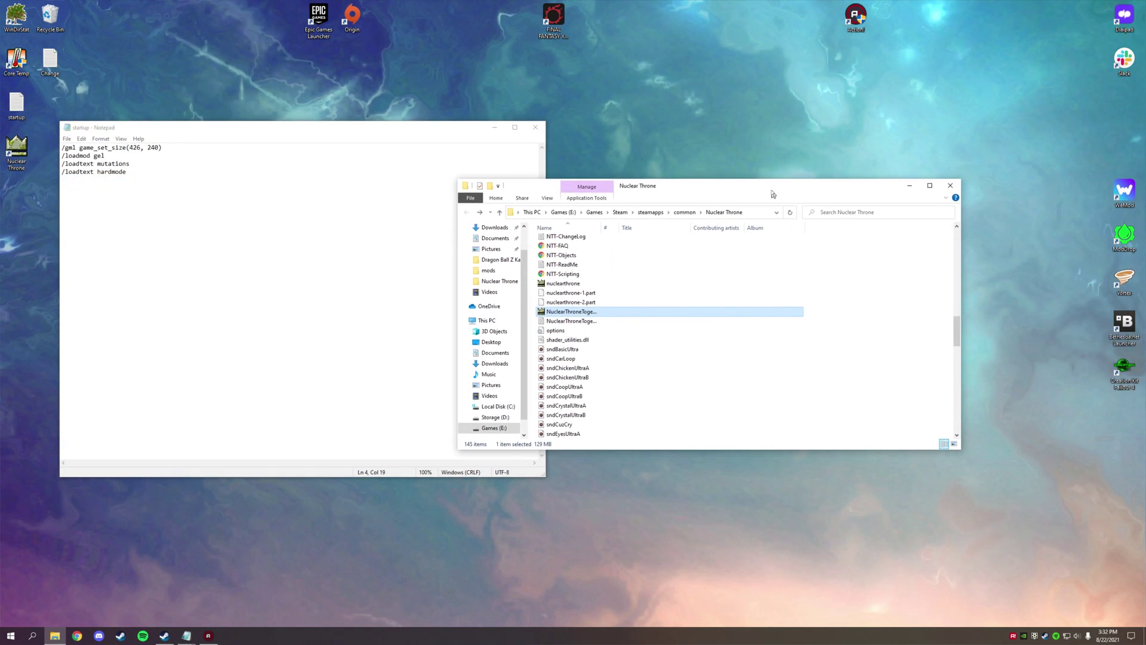